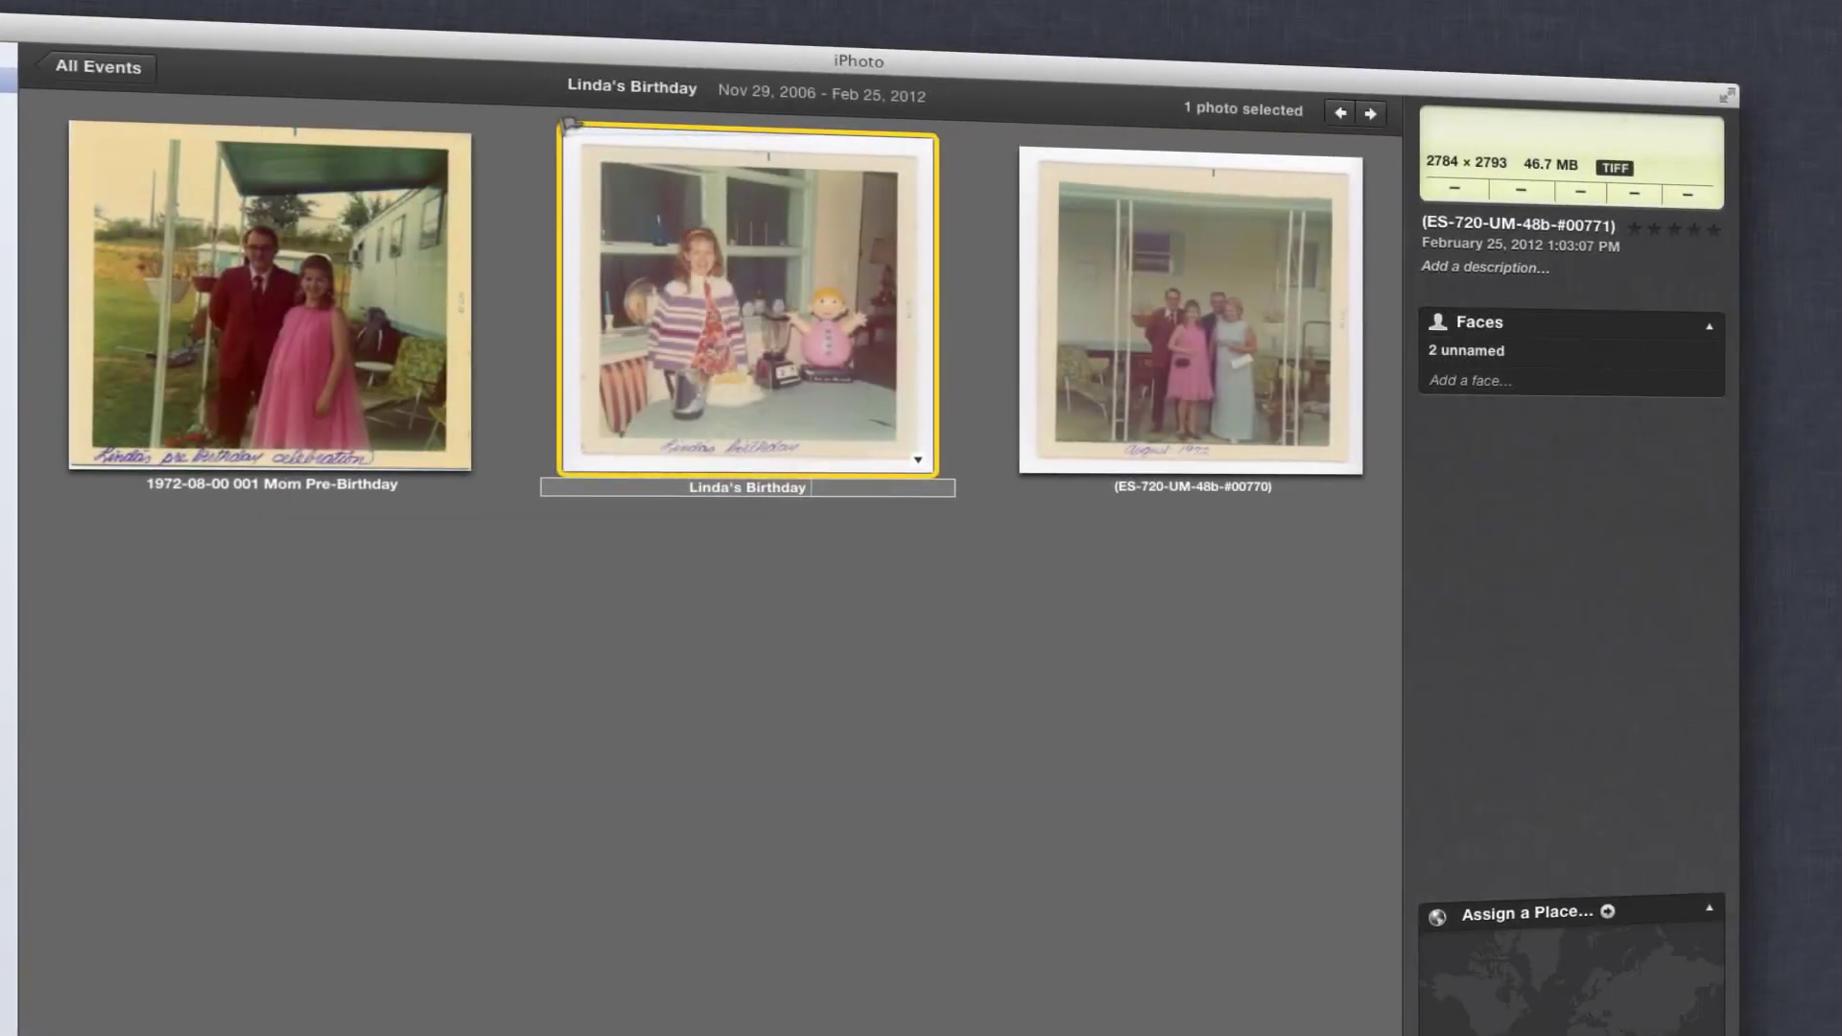
Step: Retitle the photo 'Linda's Birthday Party' and describe it as 'Mom's birthday right before I was born!'
{"action": "type", "text": " Party"}
{"action": "key", "text": "Return"}
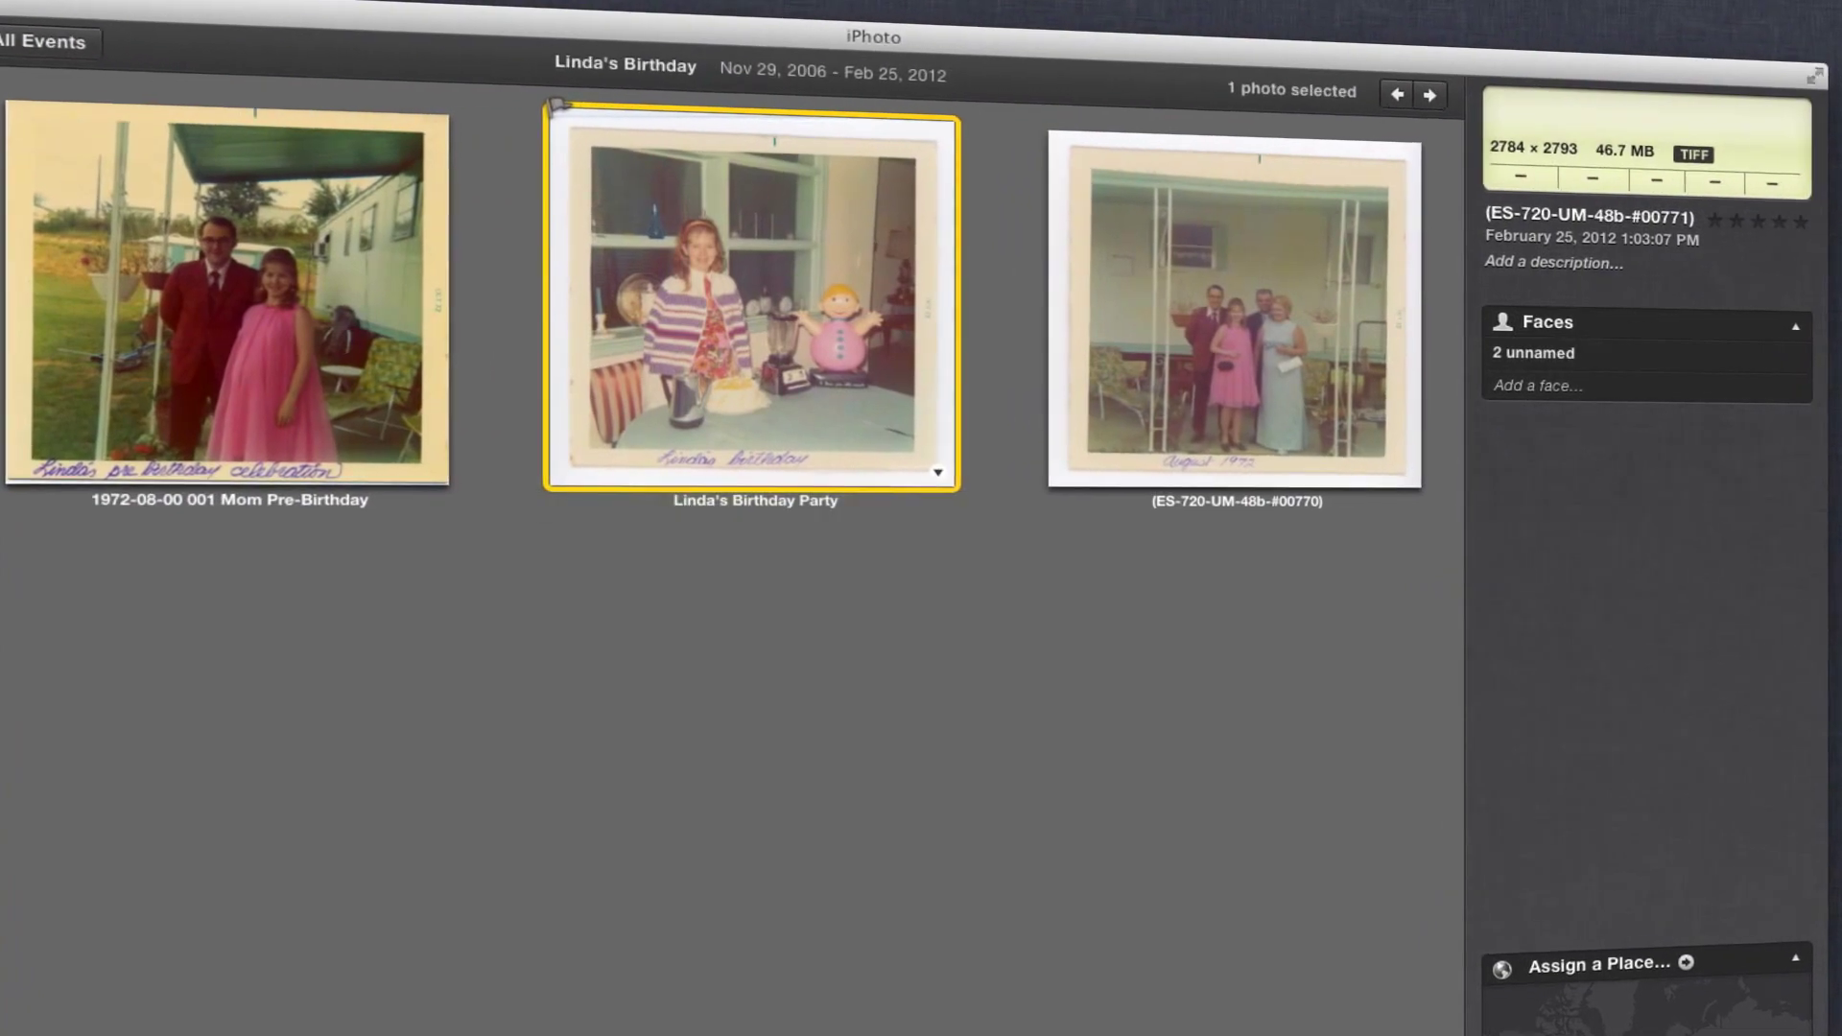
{"action": "key", "text": "Tab"}
{"action": "type", "text": "Mo"}
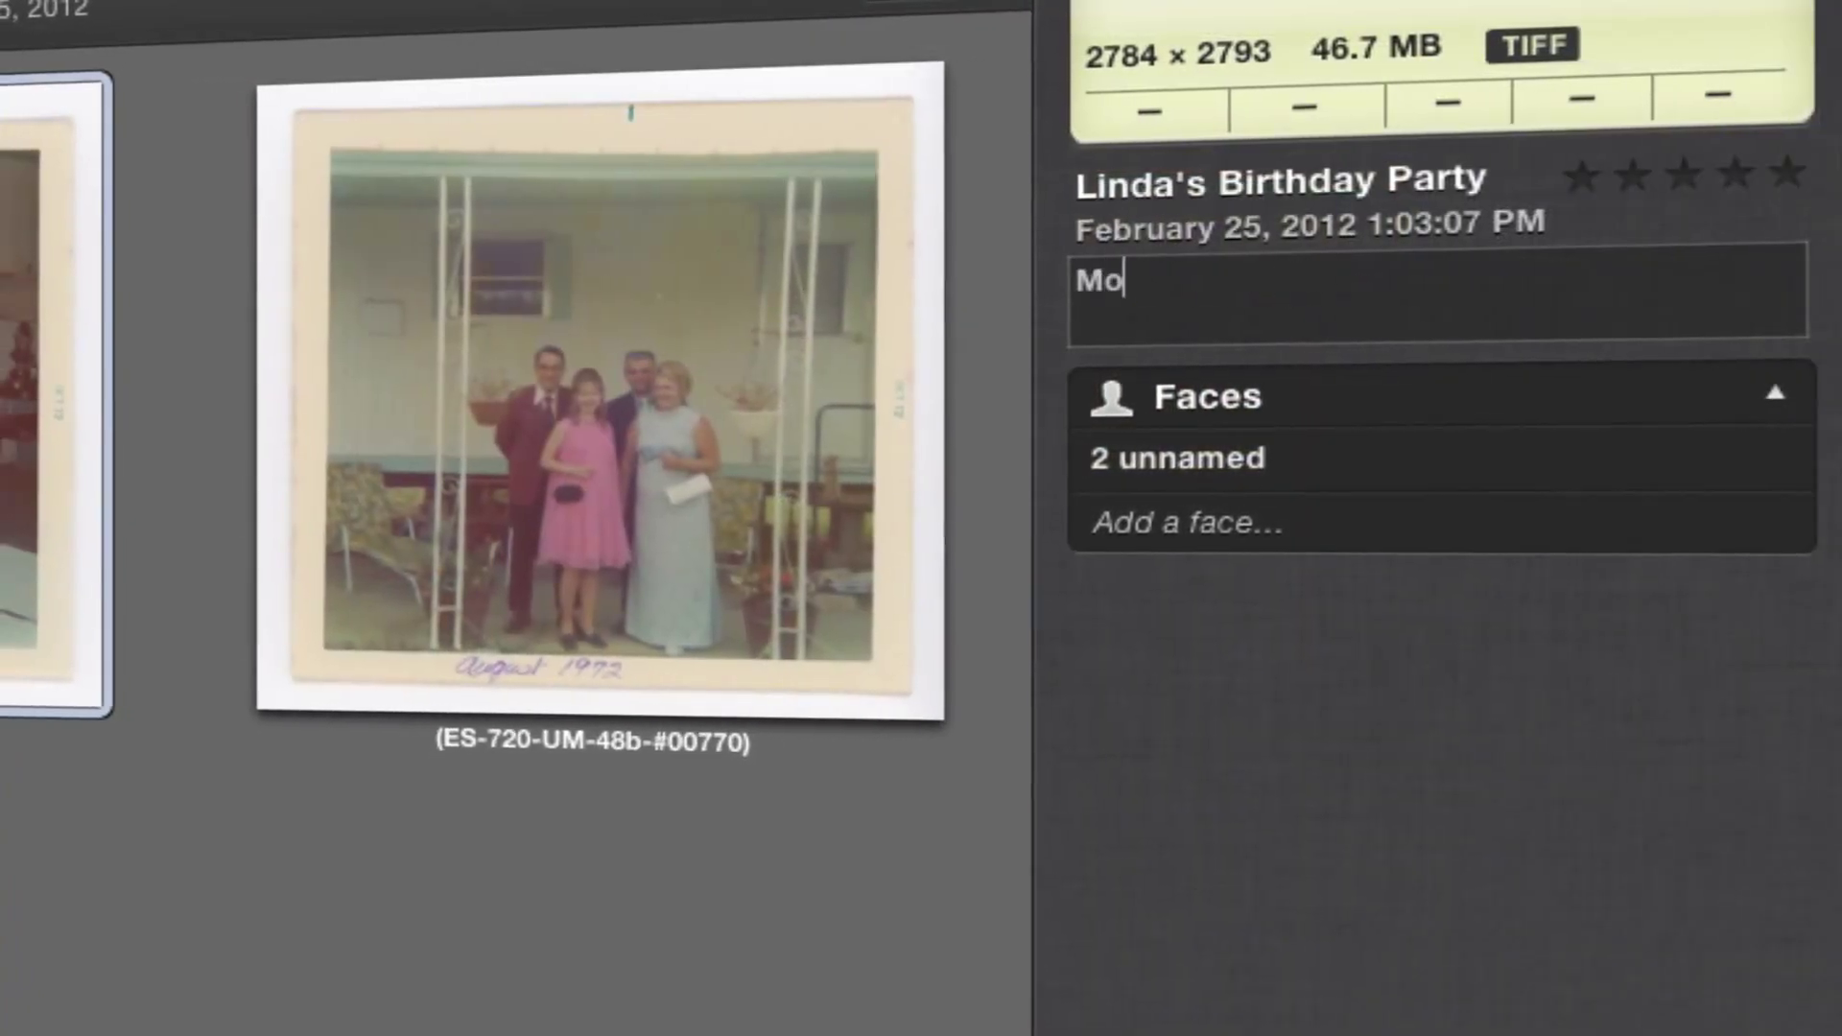
{"action": "type", "text": "m's birthday"}
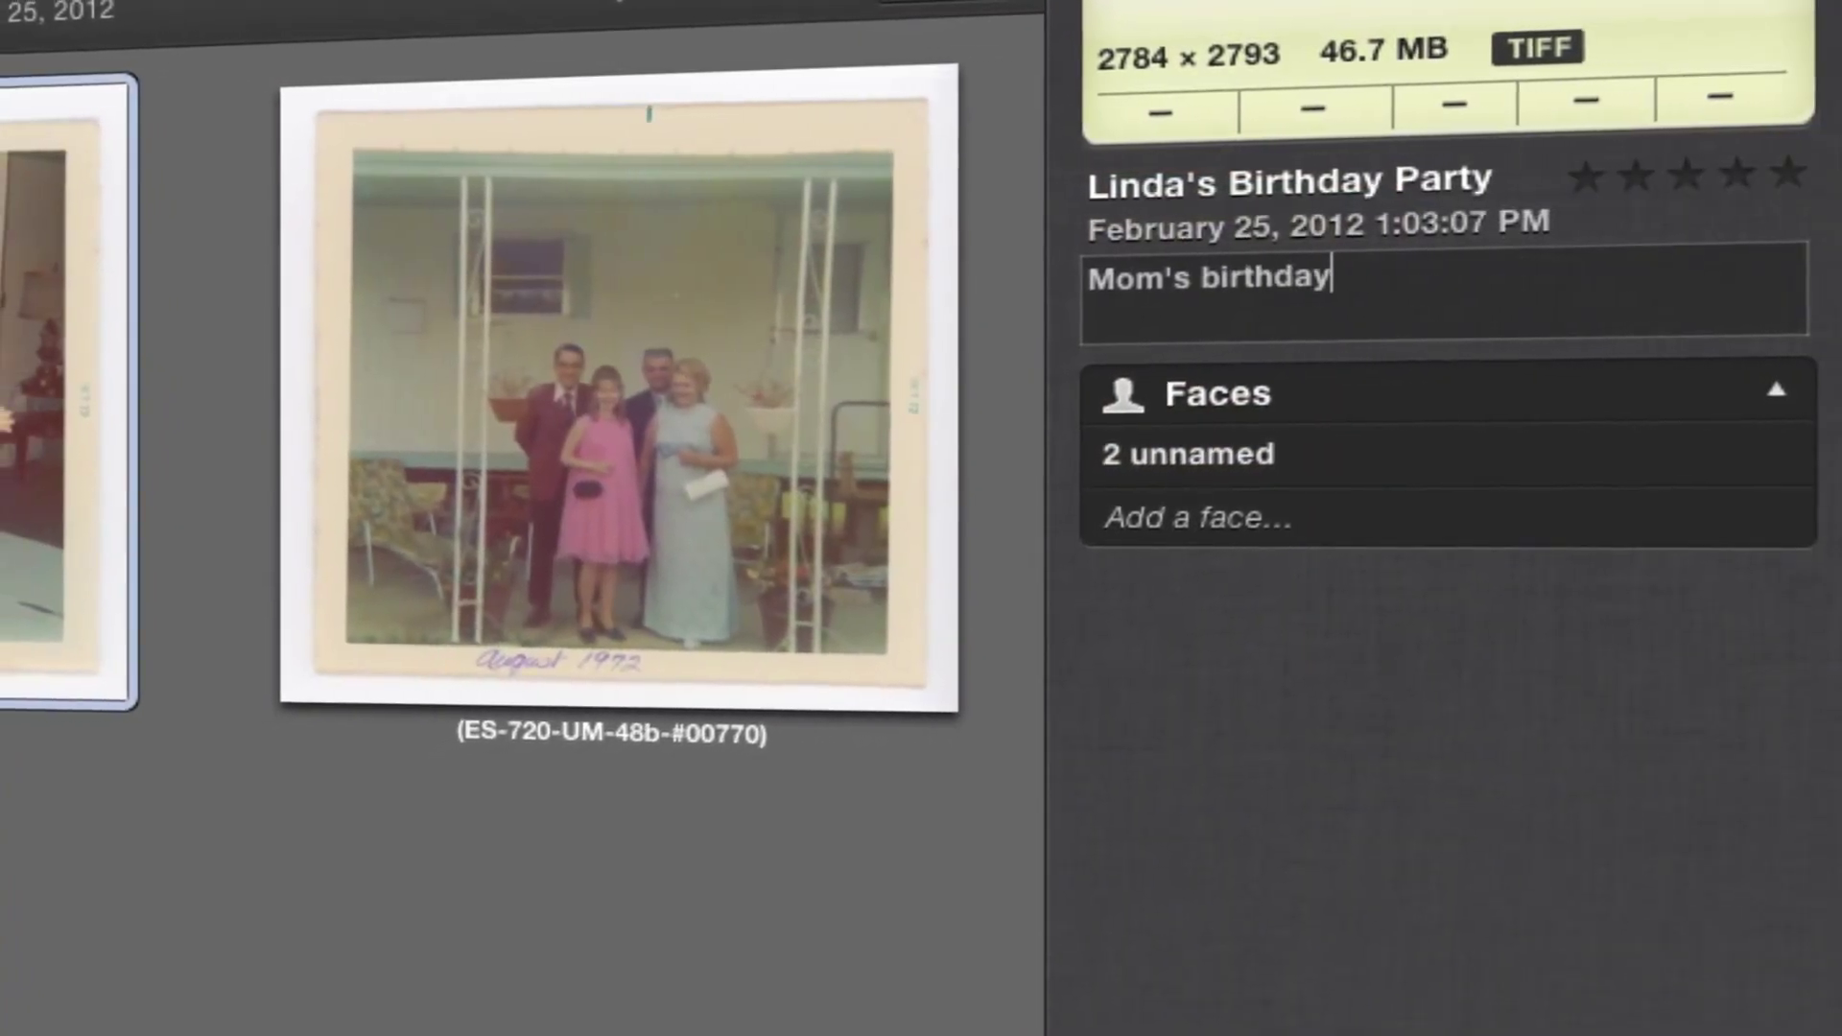
{"action": "type", "text": " right before I "}
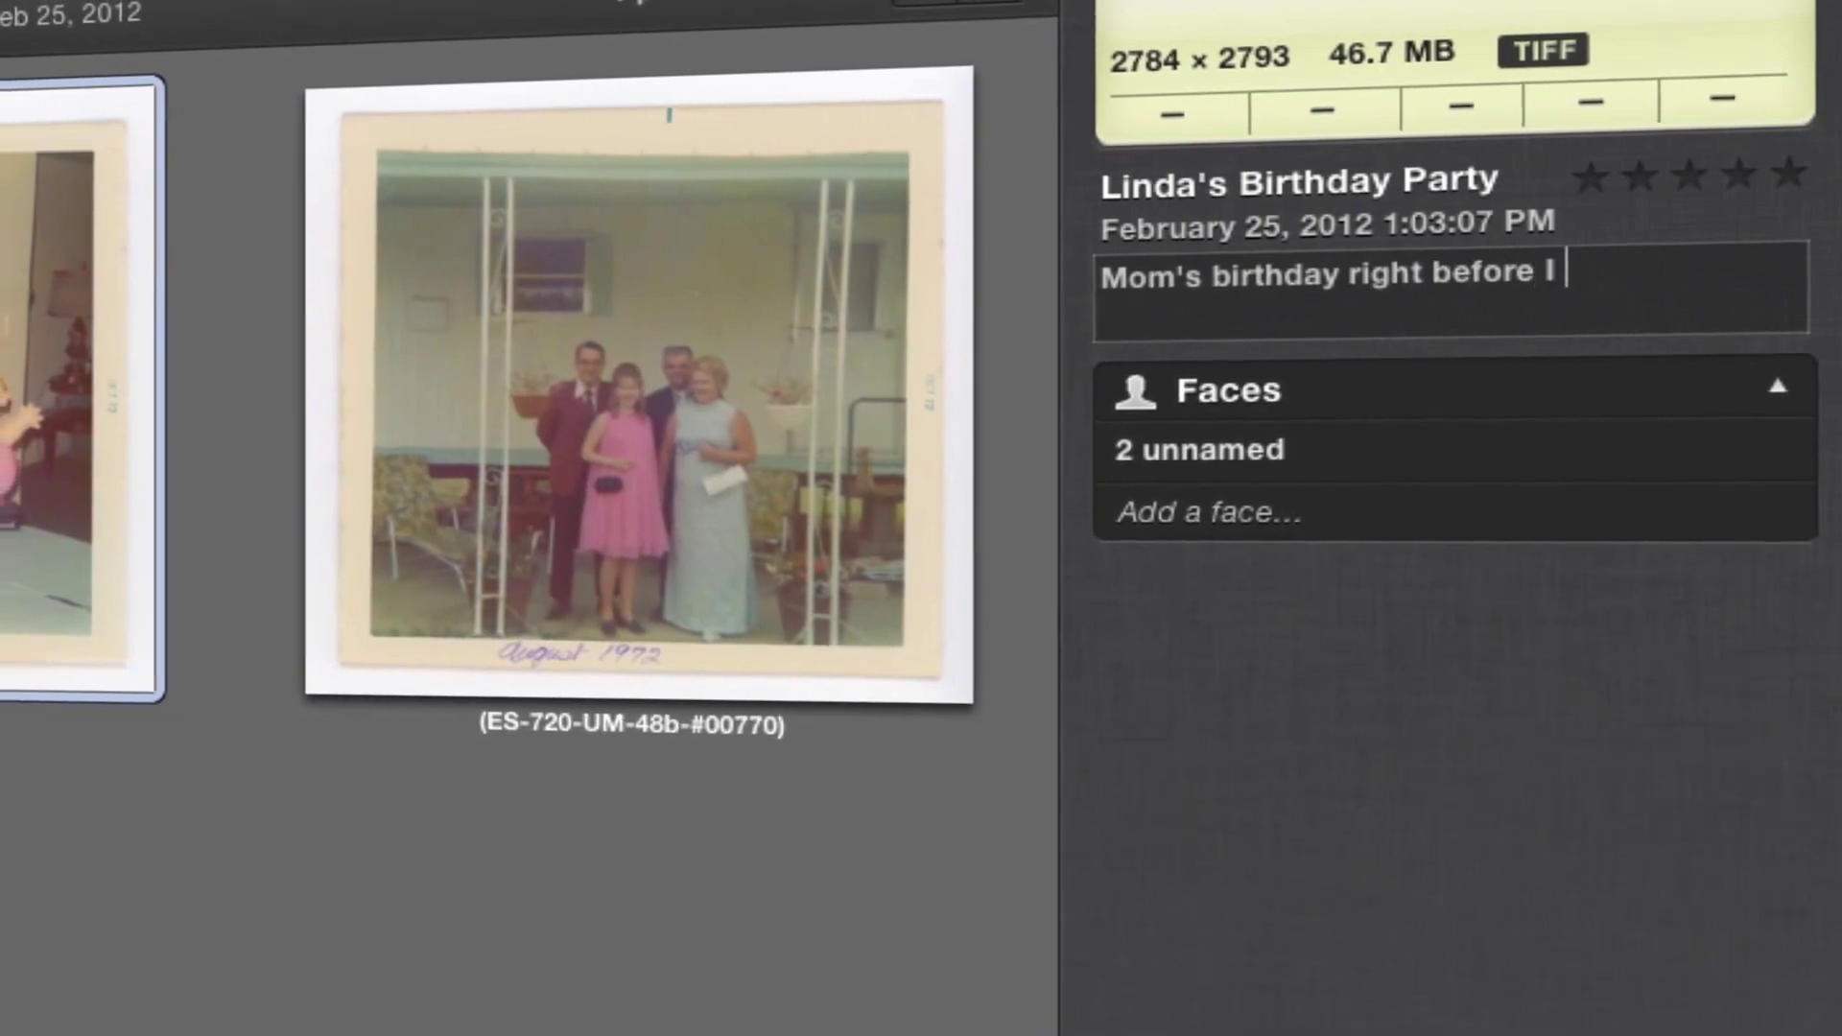
{"action": "type", "text": "was born!"}
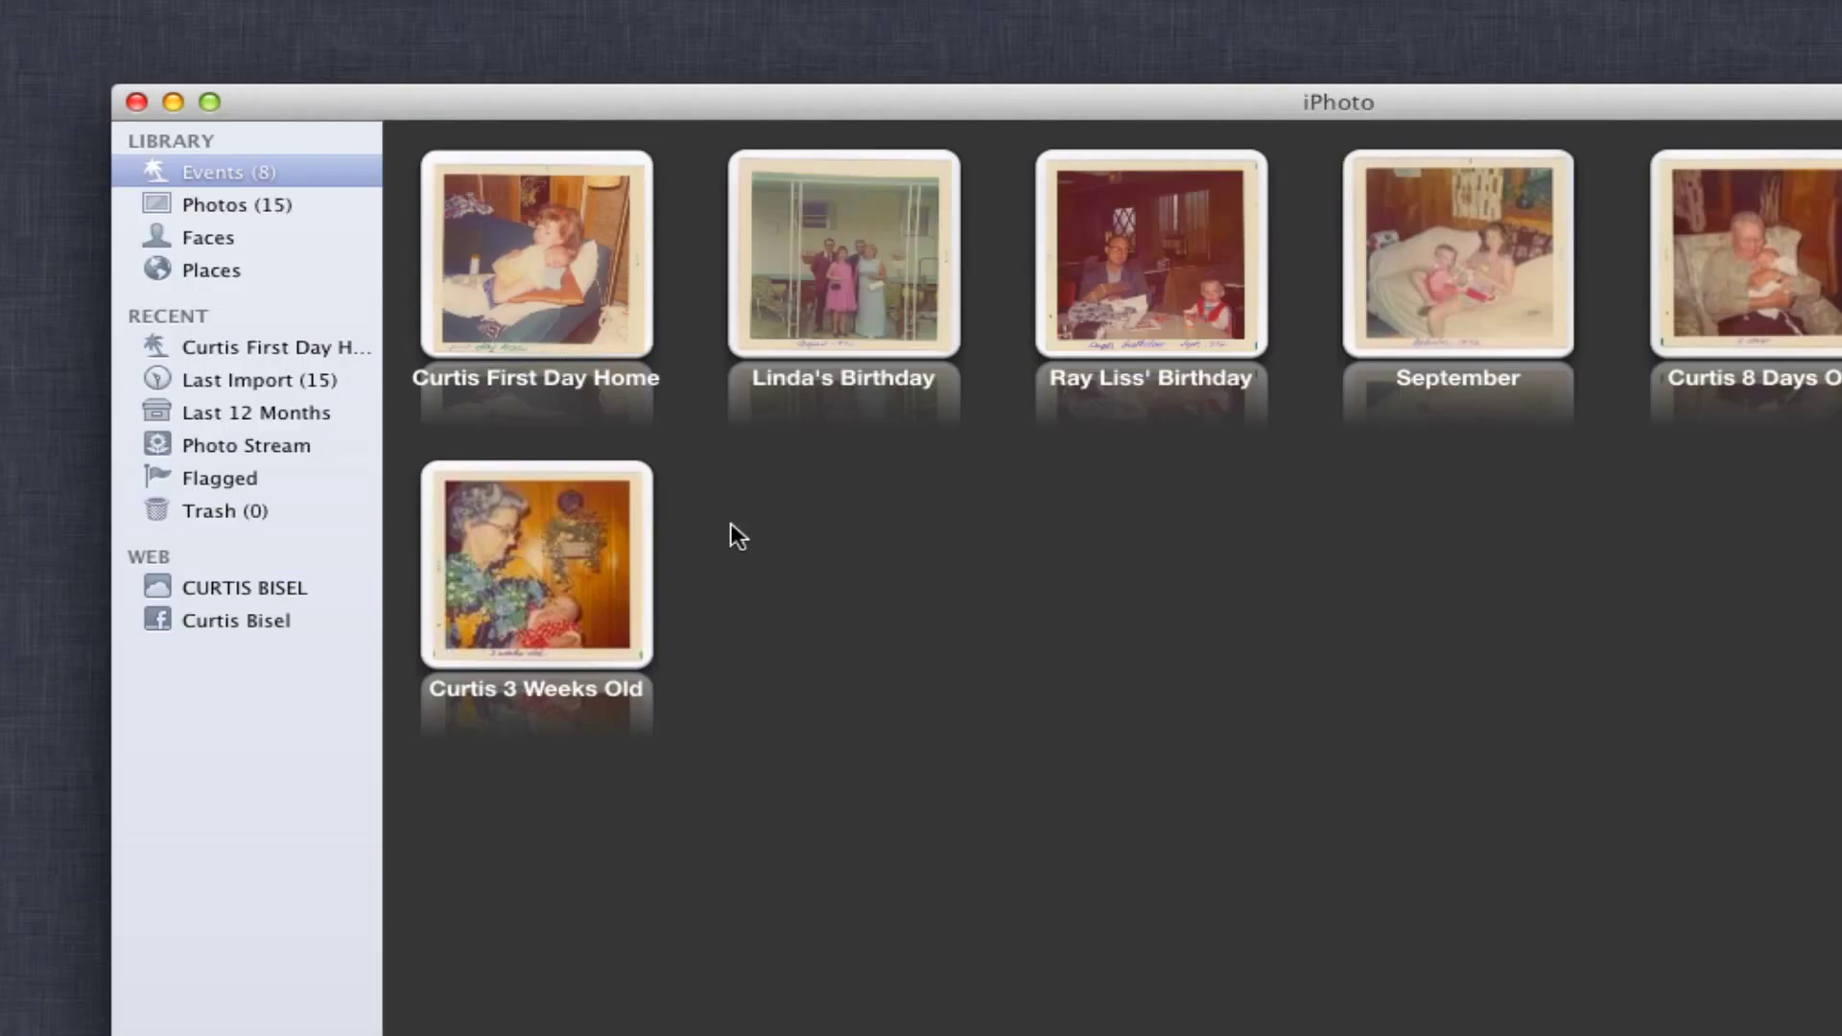
Step: Open the Curtis First Day Home event and show Info for its 'Mom holding Curtis' photo
{"action": "double_click", "coordinate": [555, 282]}
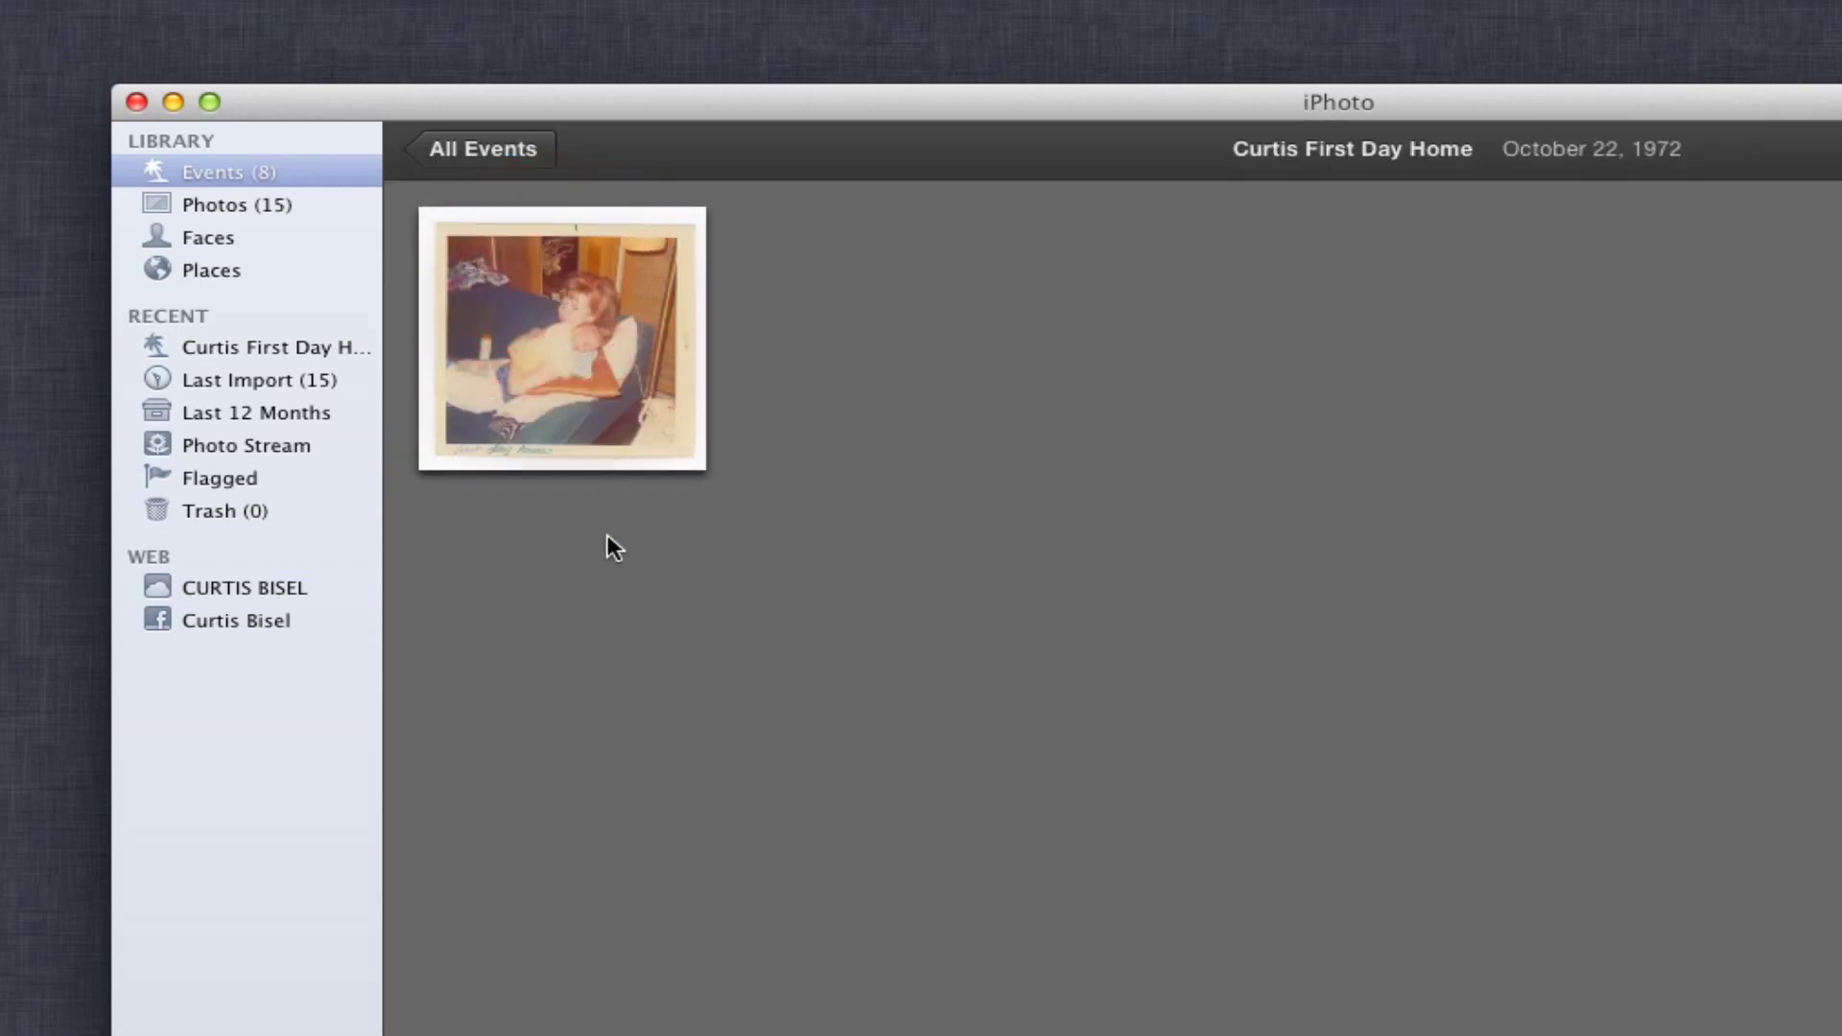
{"action": "left_click", "coordinate": [572, 326]}
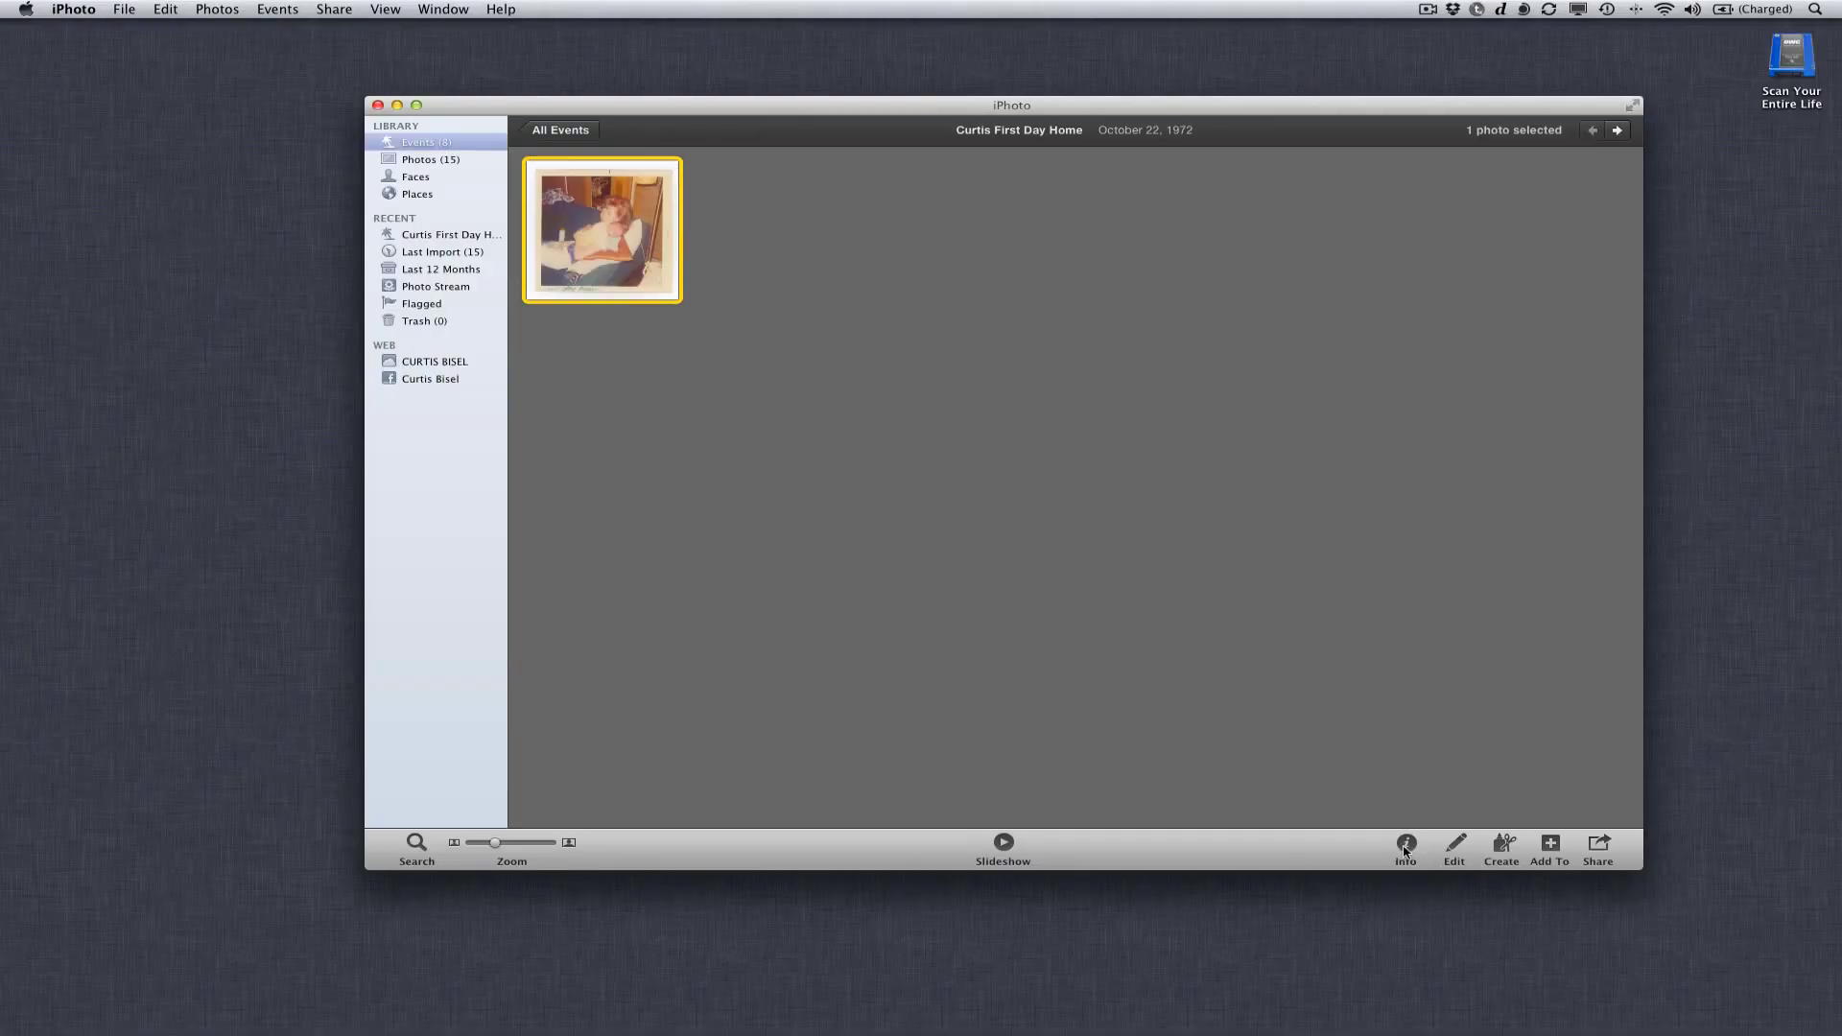
{"action": "left_click", "coordinate": [1408, 849]}
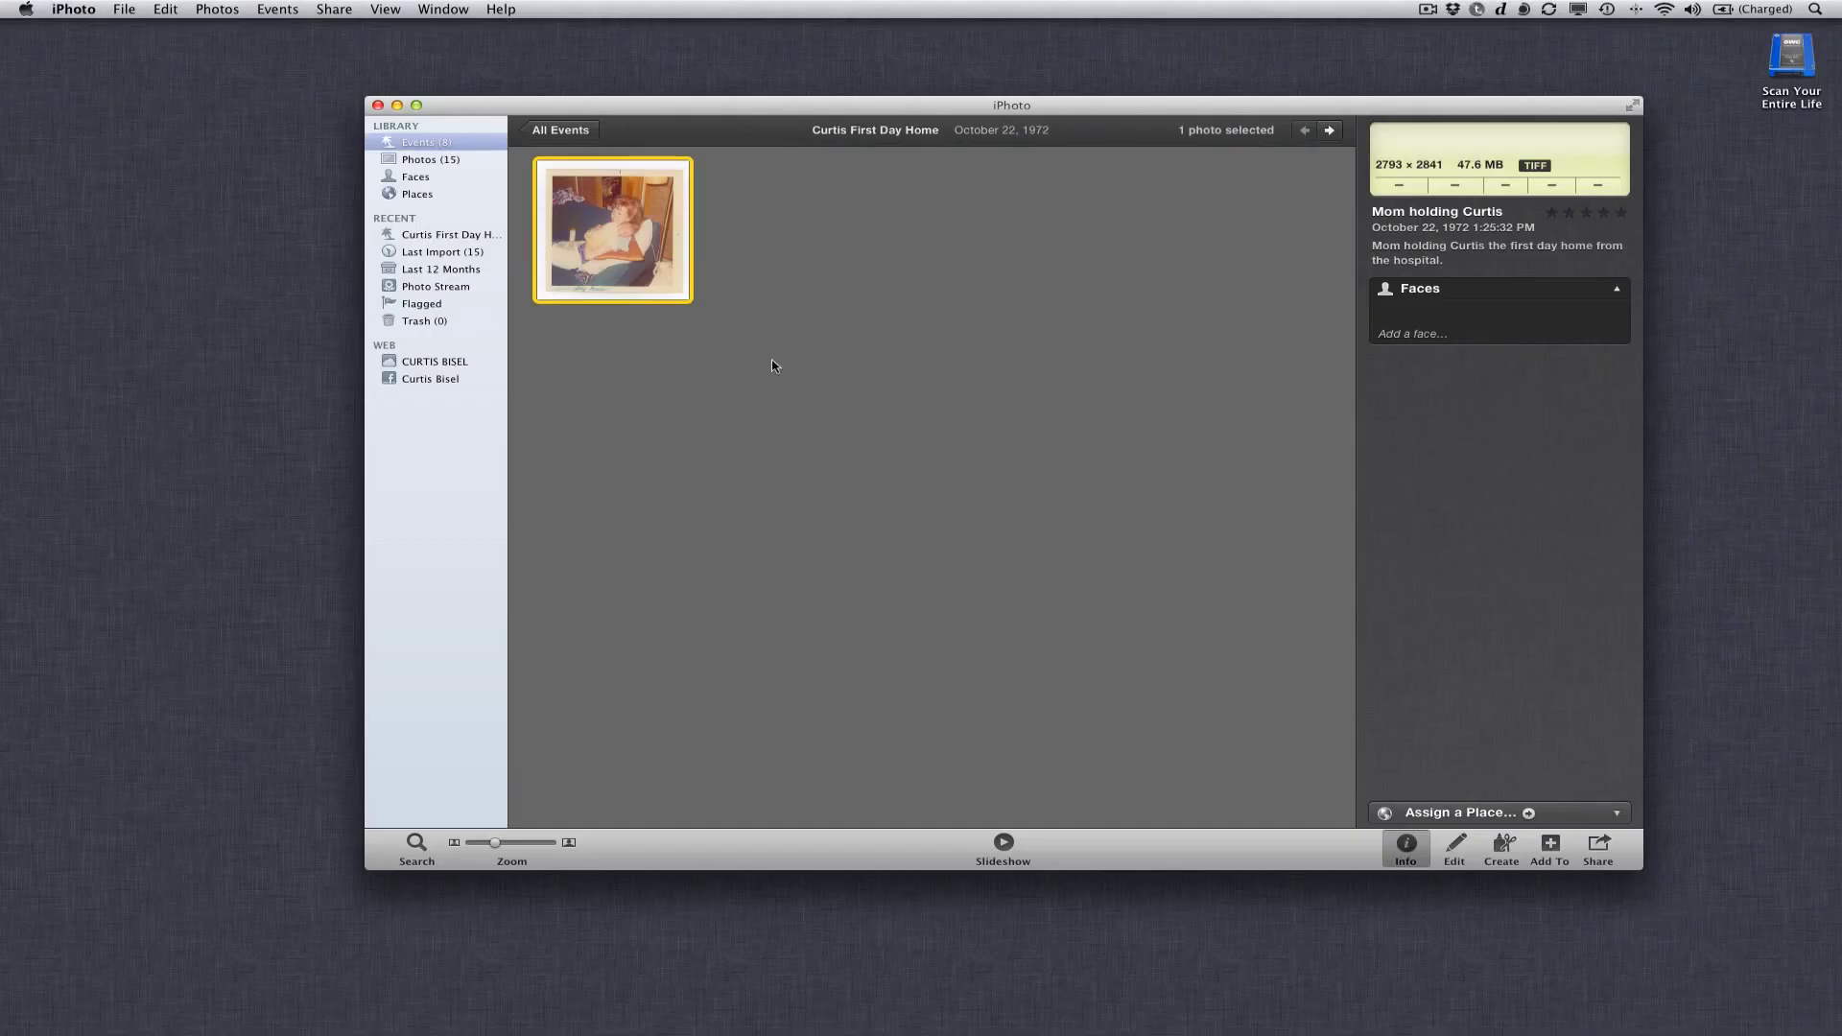
Step: Turn on View > Titles so 'Mom holding Curtis' shows under its thumbnail
{"action": "left_click", "coordinate": [394, 9]}
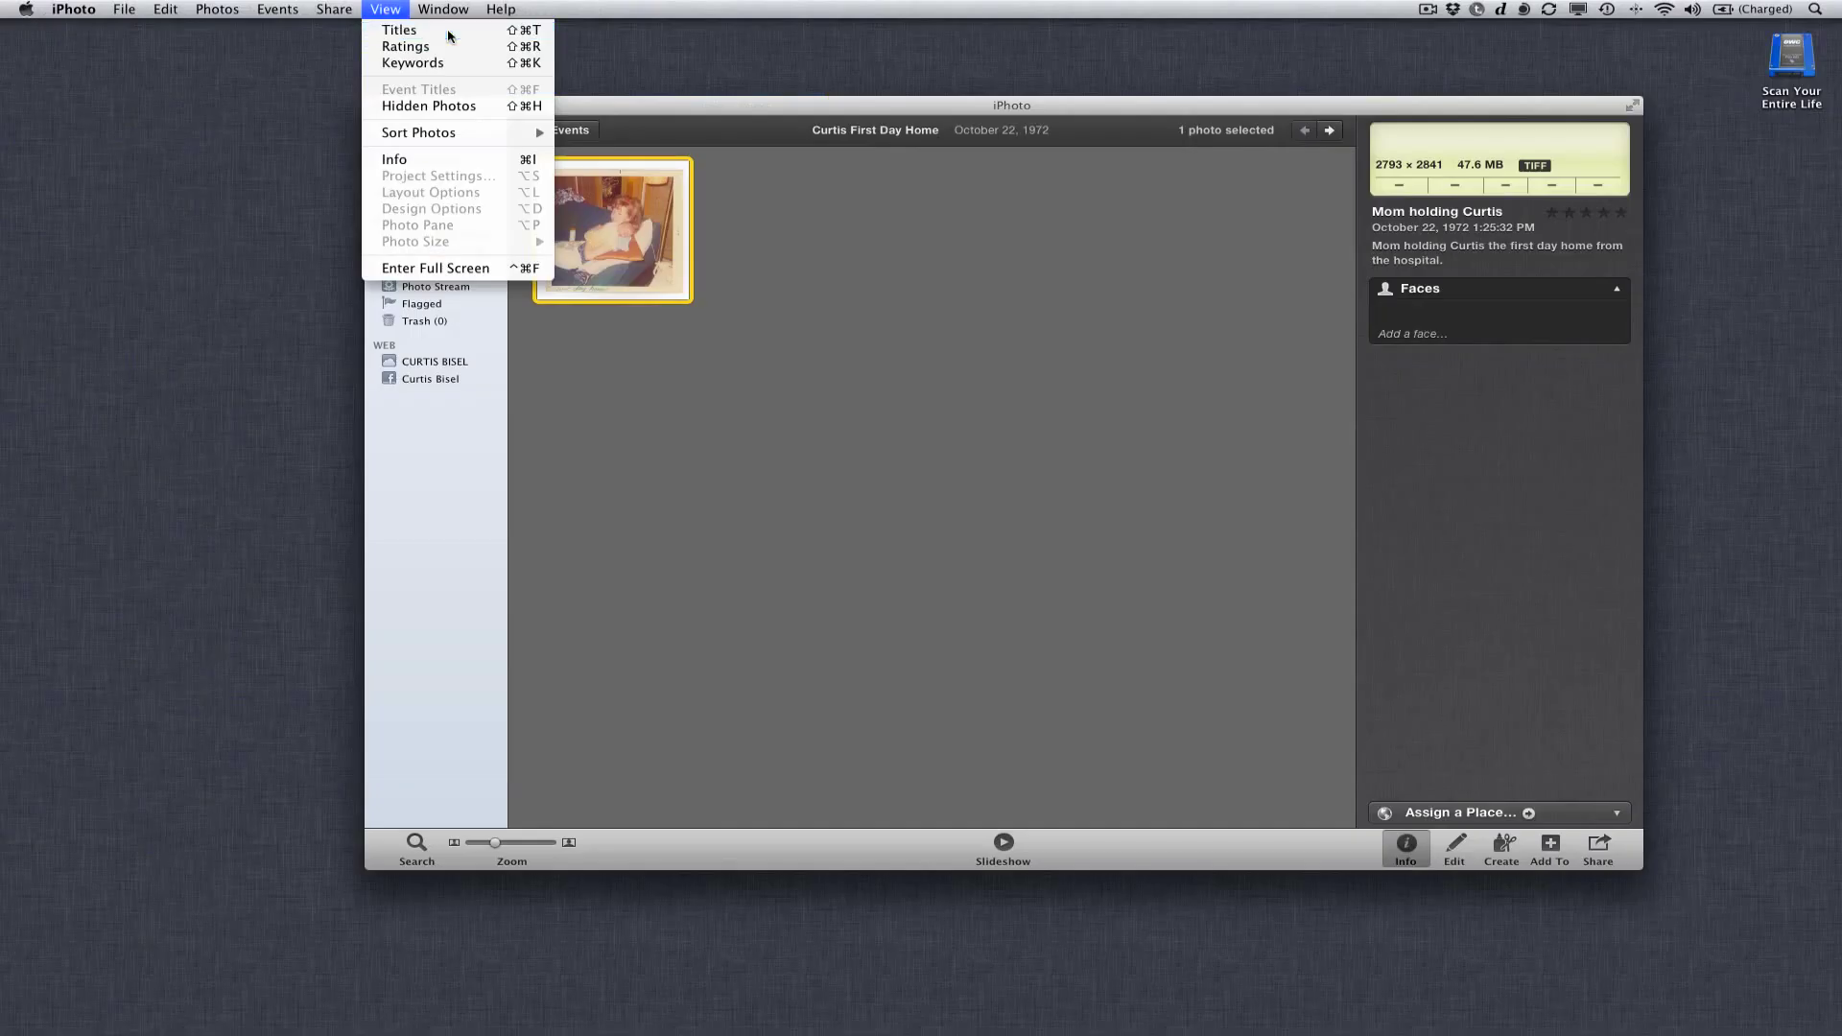
{"action": "left_click", "coordinate": [447, 36]}
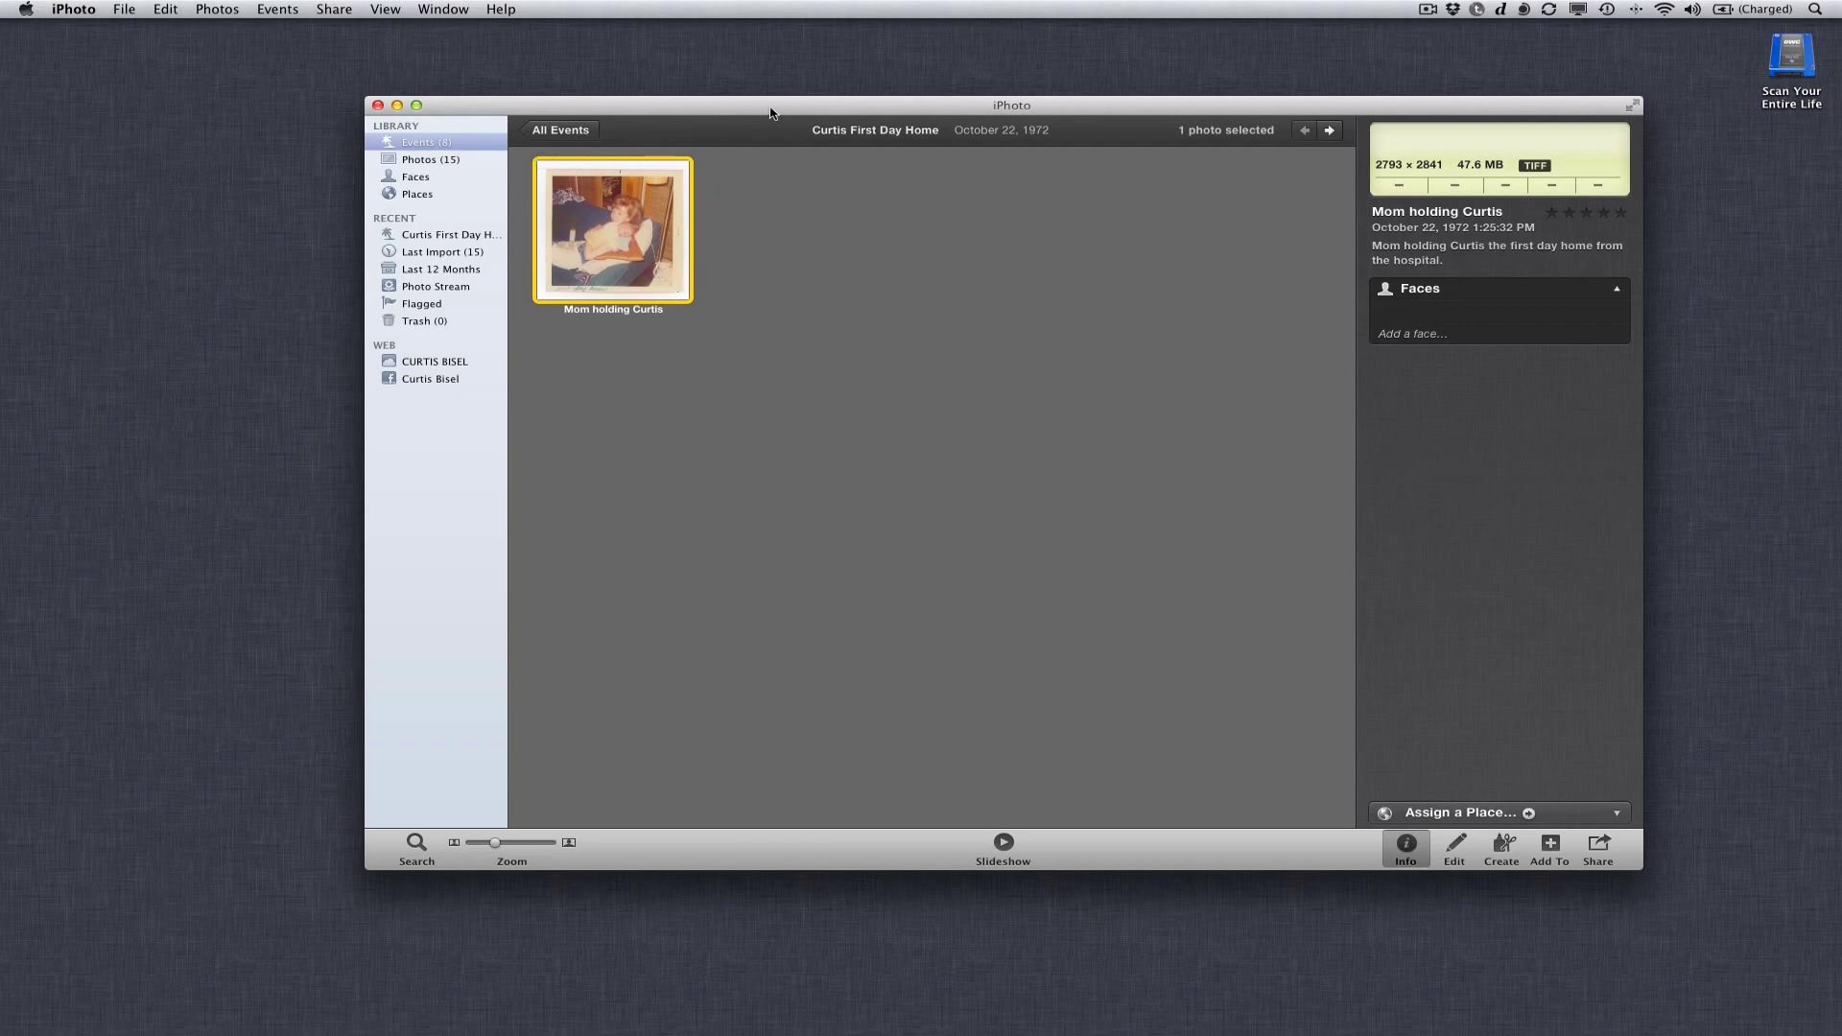
Step: Drag the 'Mom holding Curtis' photo out of iPhoto onto the desktop as a TIFF
{"action": "left_click_drag", "start_coordinate": [770, 107], "coordinate": [738, 213]}
{"action": "mouse_move", "coordinate": [566, 331]}
{"action": "left_mouse_down"}
{"action": "mouse_move", "coordinate": [792, 117]}
{"action": "mouse_move", "coordinate": [793, 87]}
{"action": "left_mouse_up"}
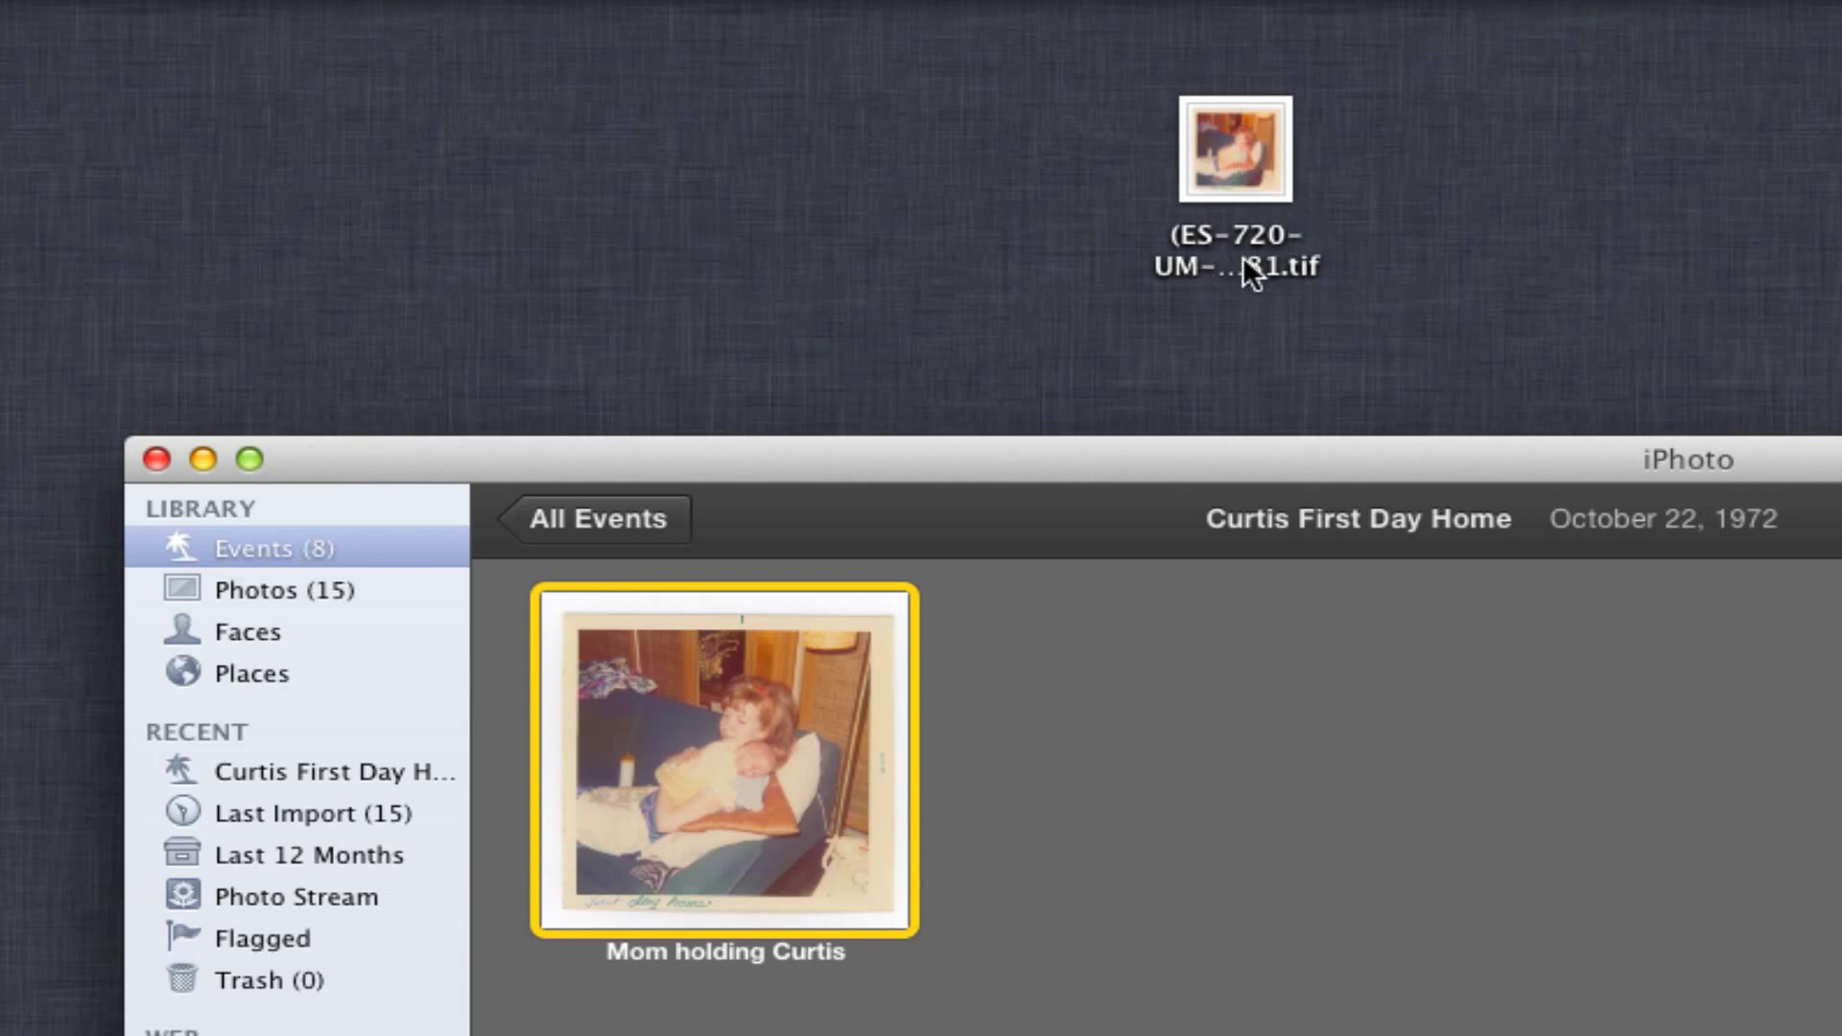
{"action": "left_click", "coordinate": [1218, 239]}
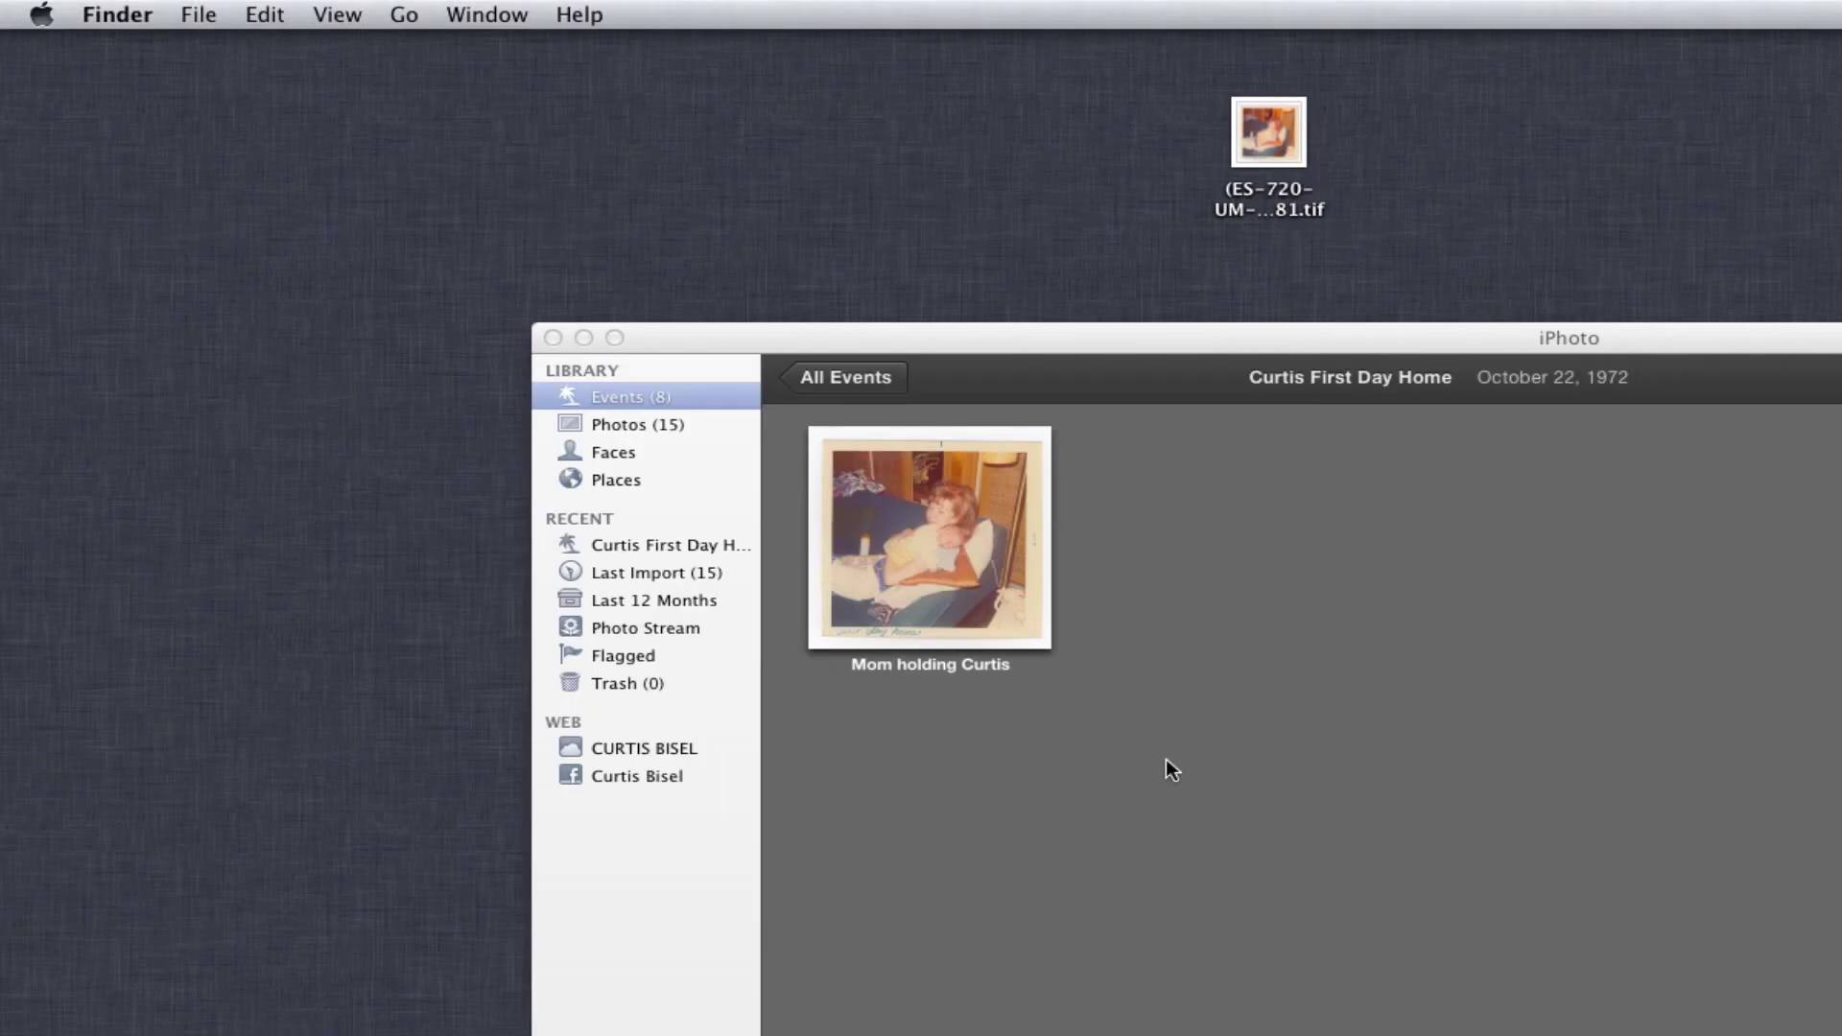
{"action": "left_click", "coordinate": [1277, 126]}
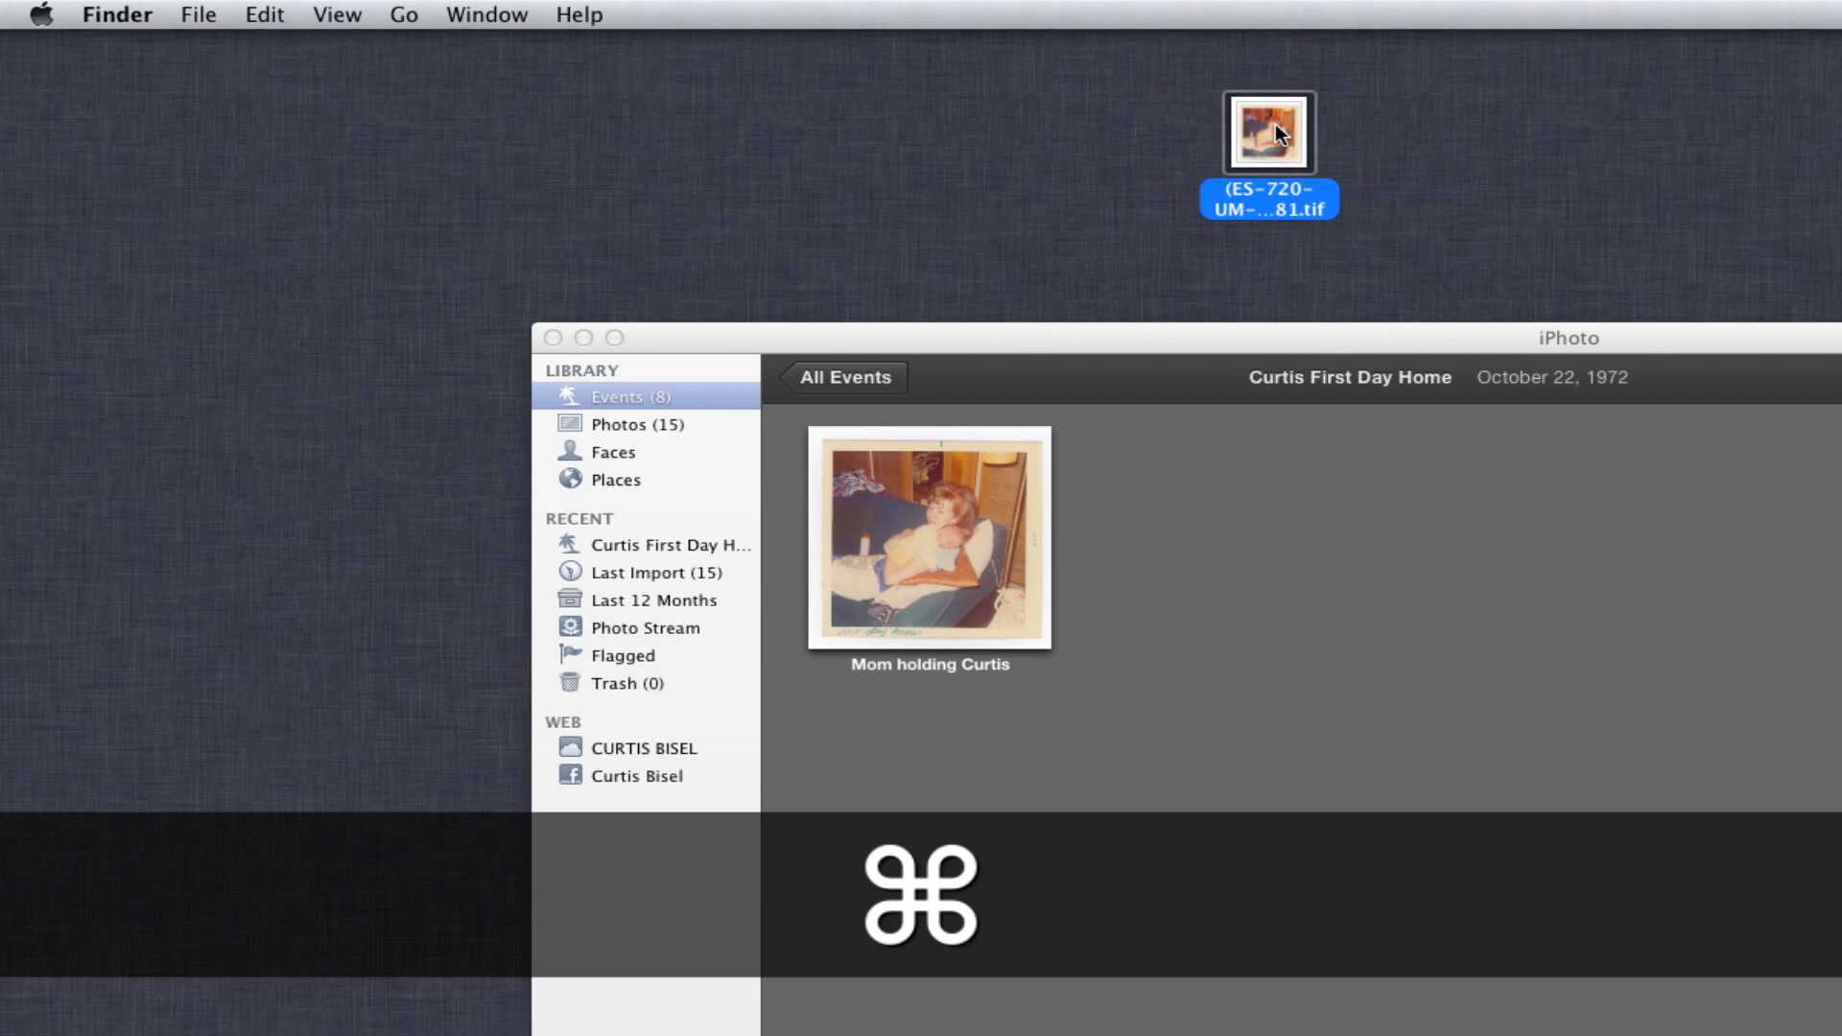
{"action": "key", "text": "super+i"}
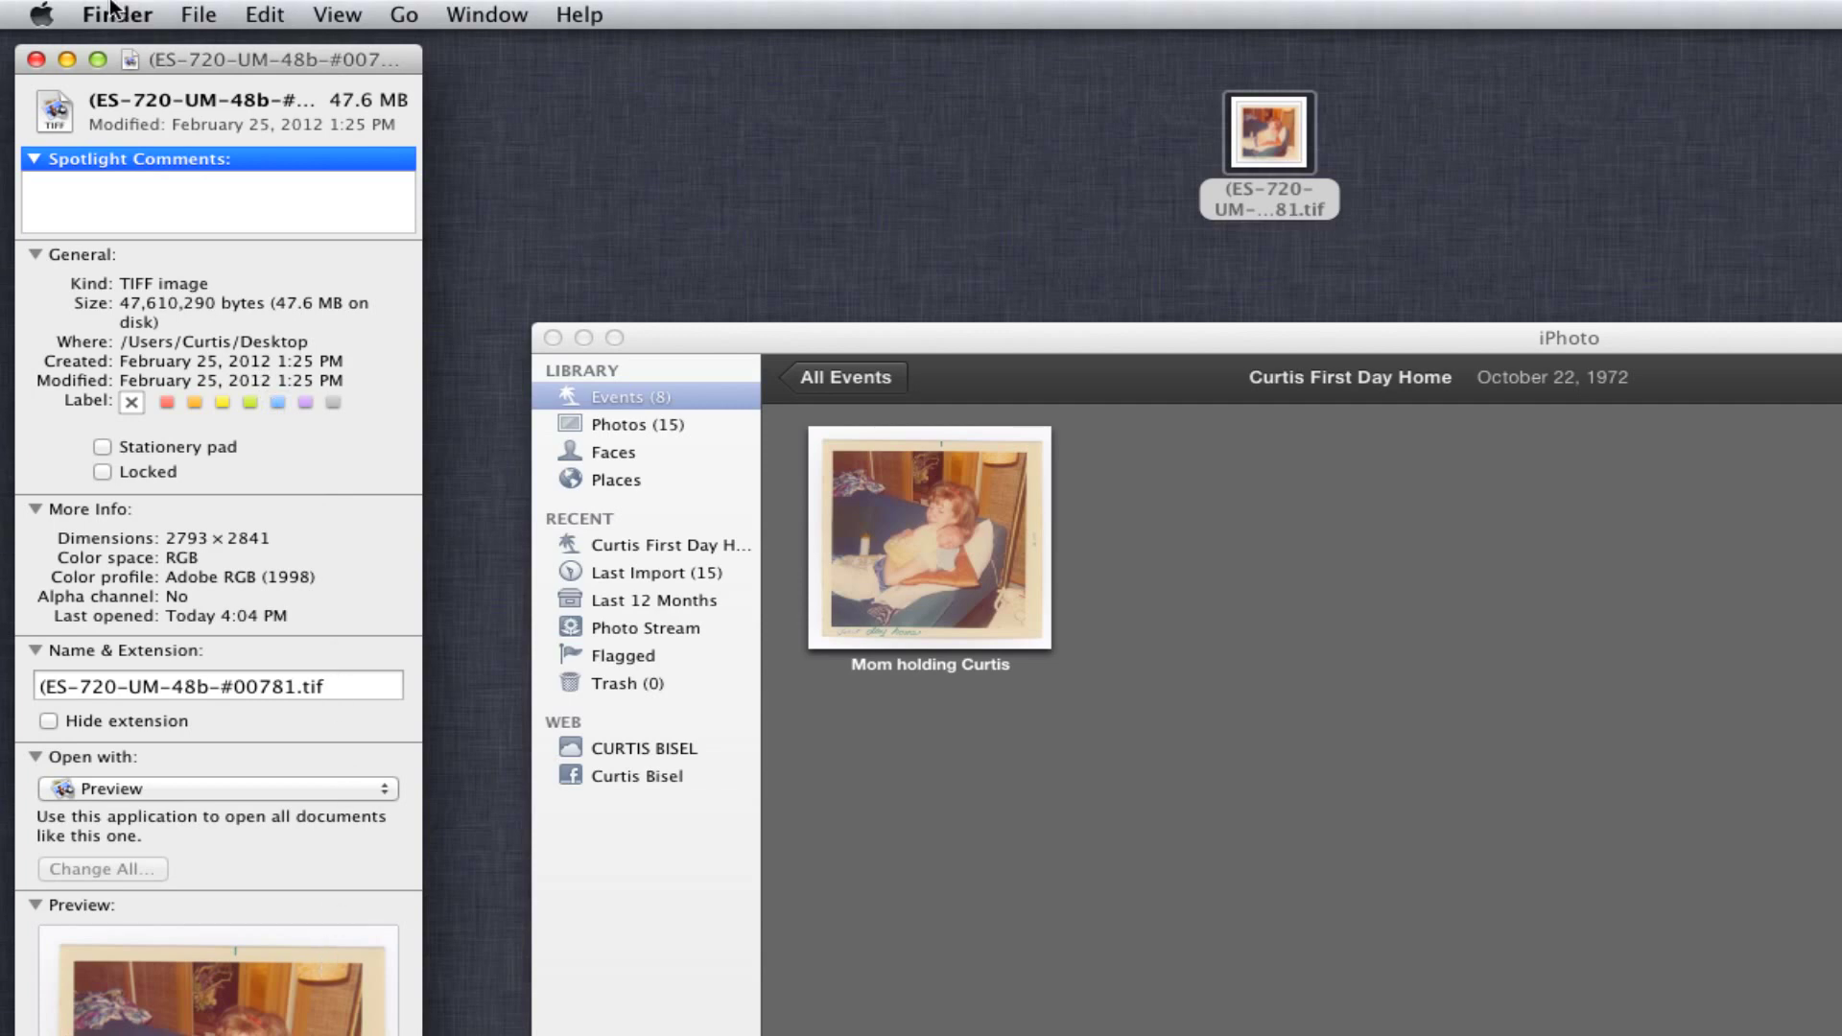
{"action": "left_click", "coordinate": [36, 58]}
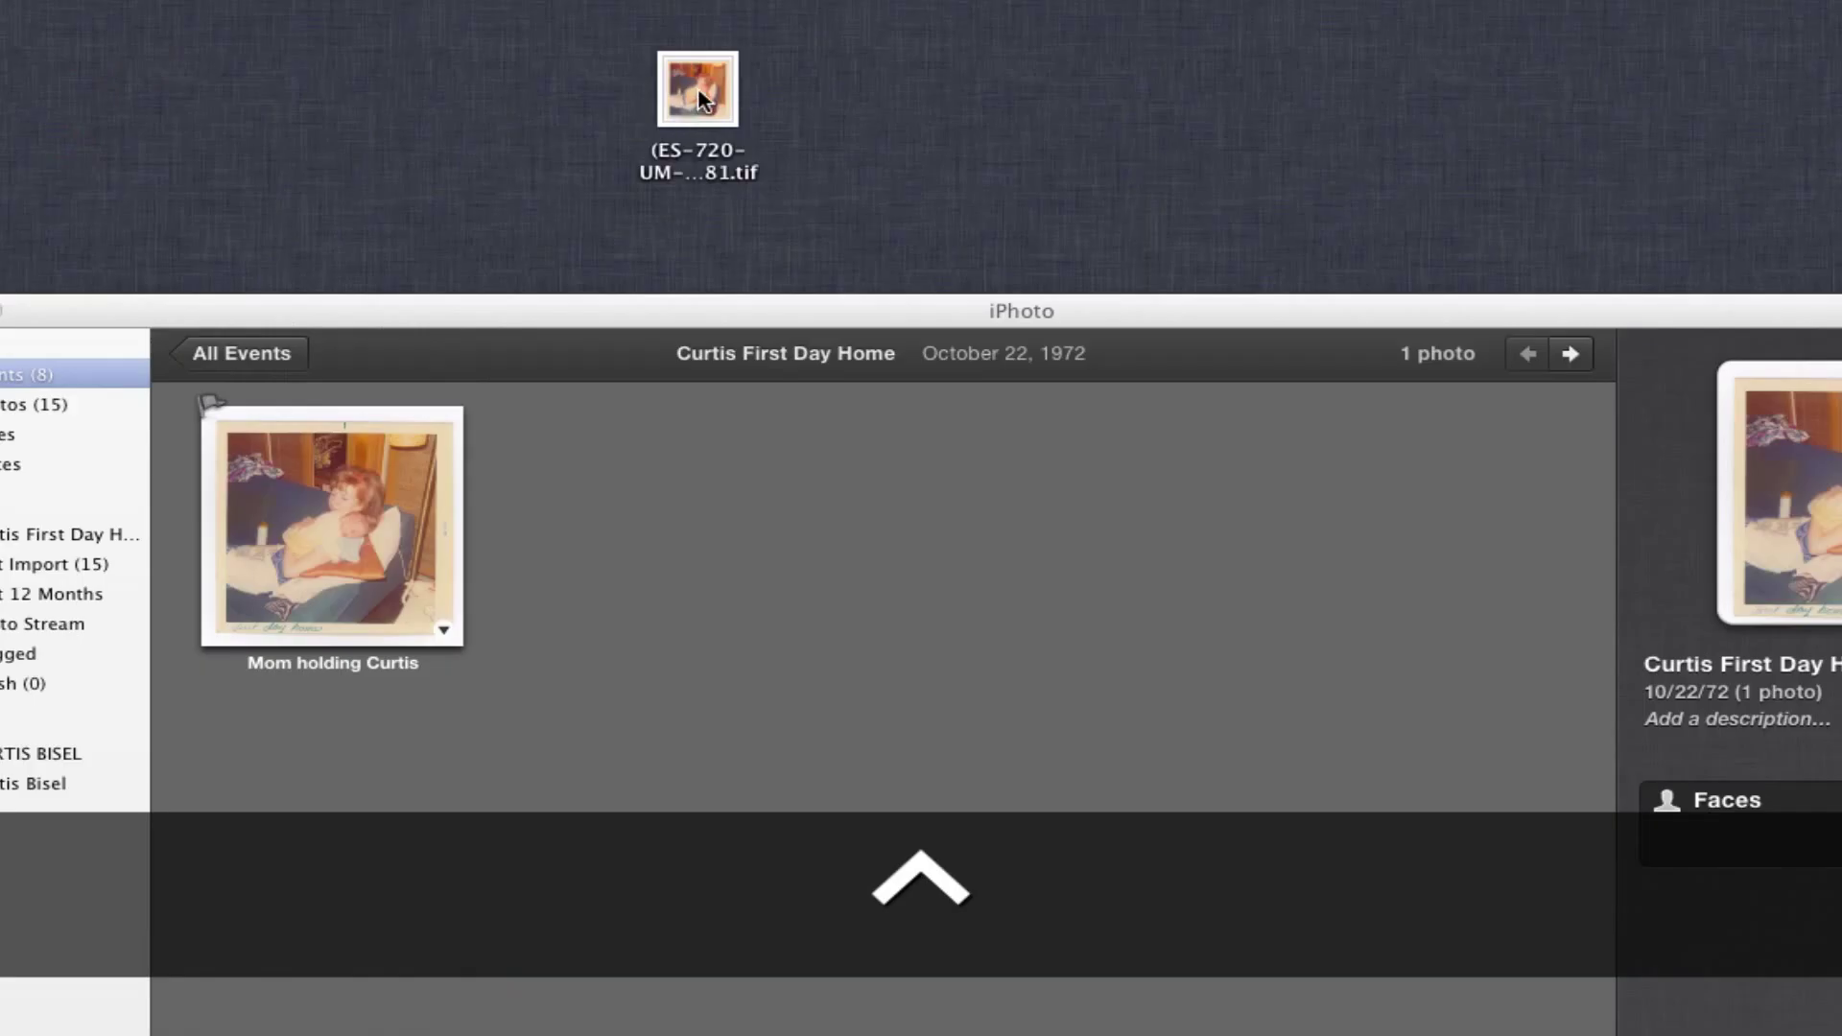
Step: Open the desktop TIFF in iExifer and scroll its metadata, which shows no EXIF information
{"action": "right_click", "coordinate": [1274, 142]}
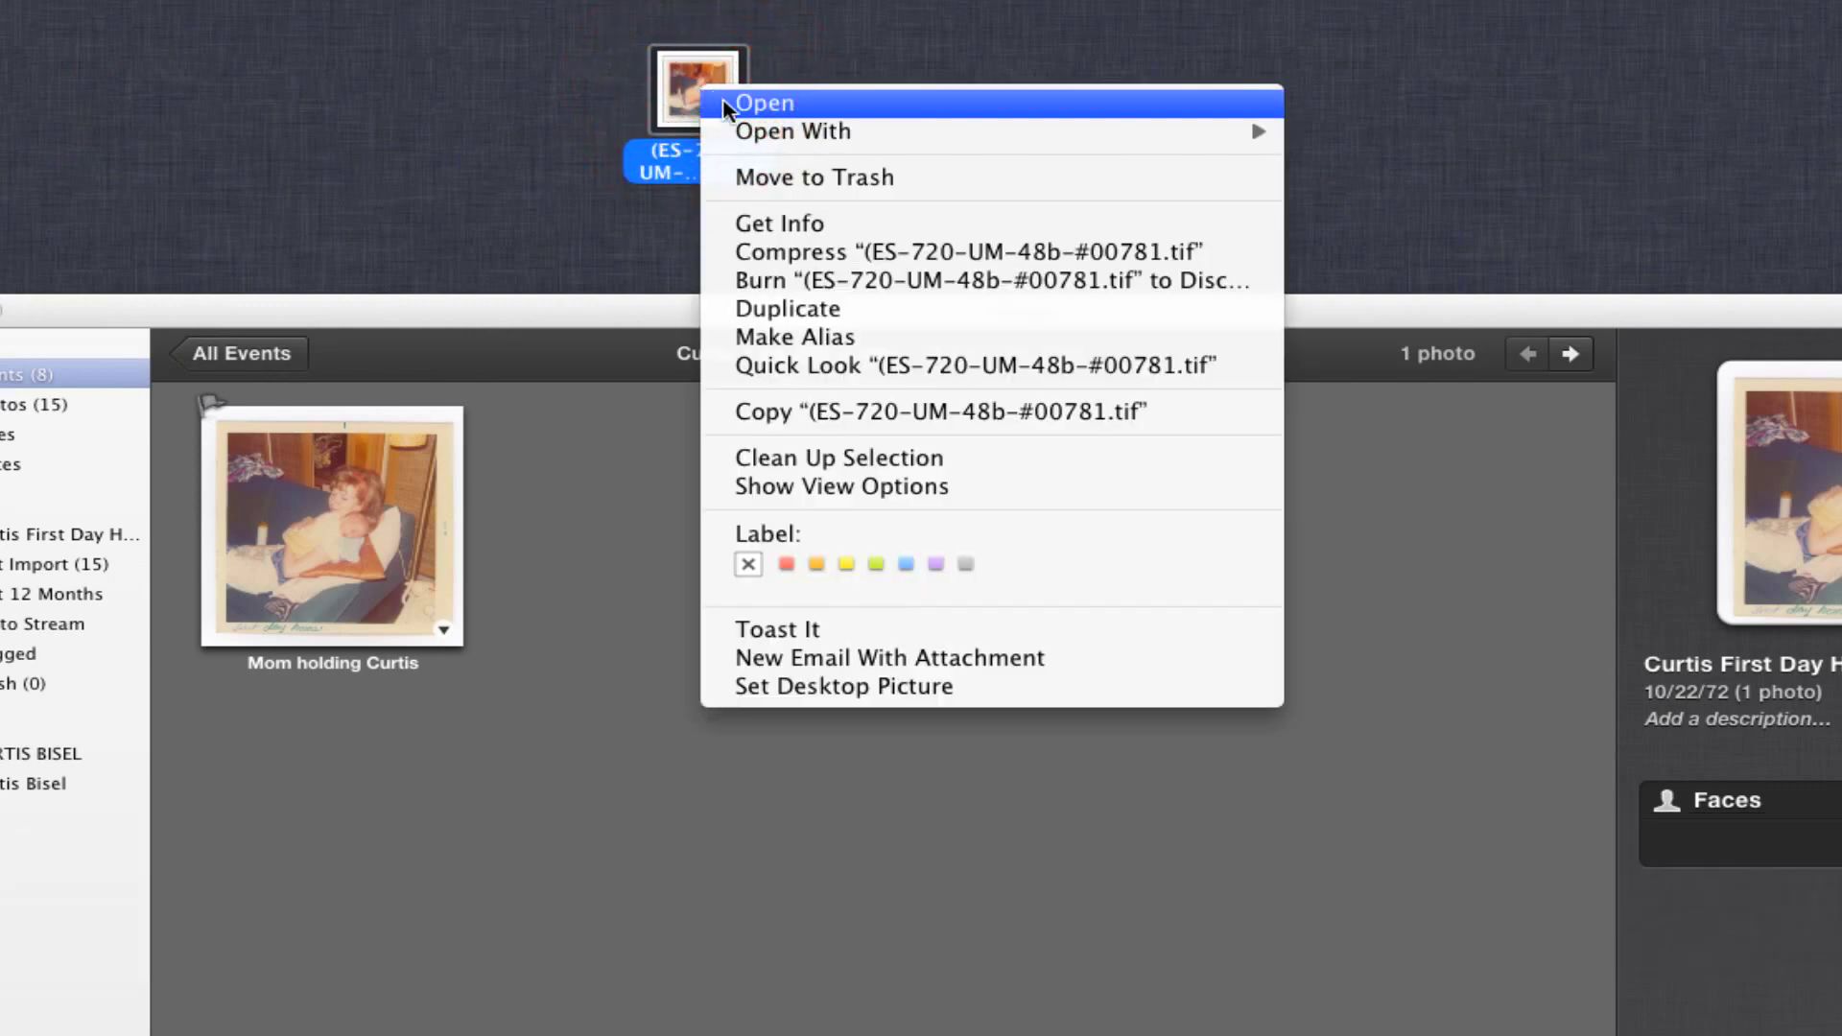
{"action": "mouse_move", "coordinate": [993, 130]}
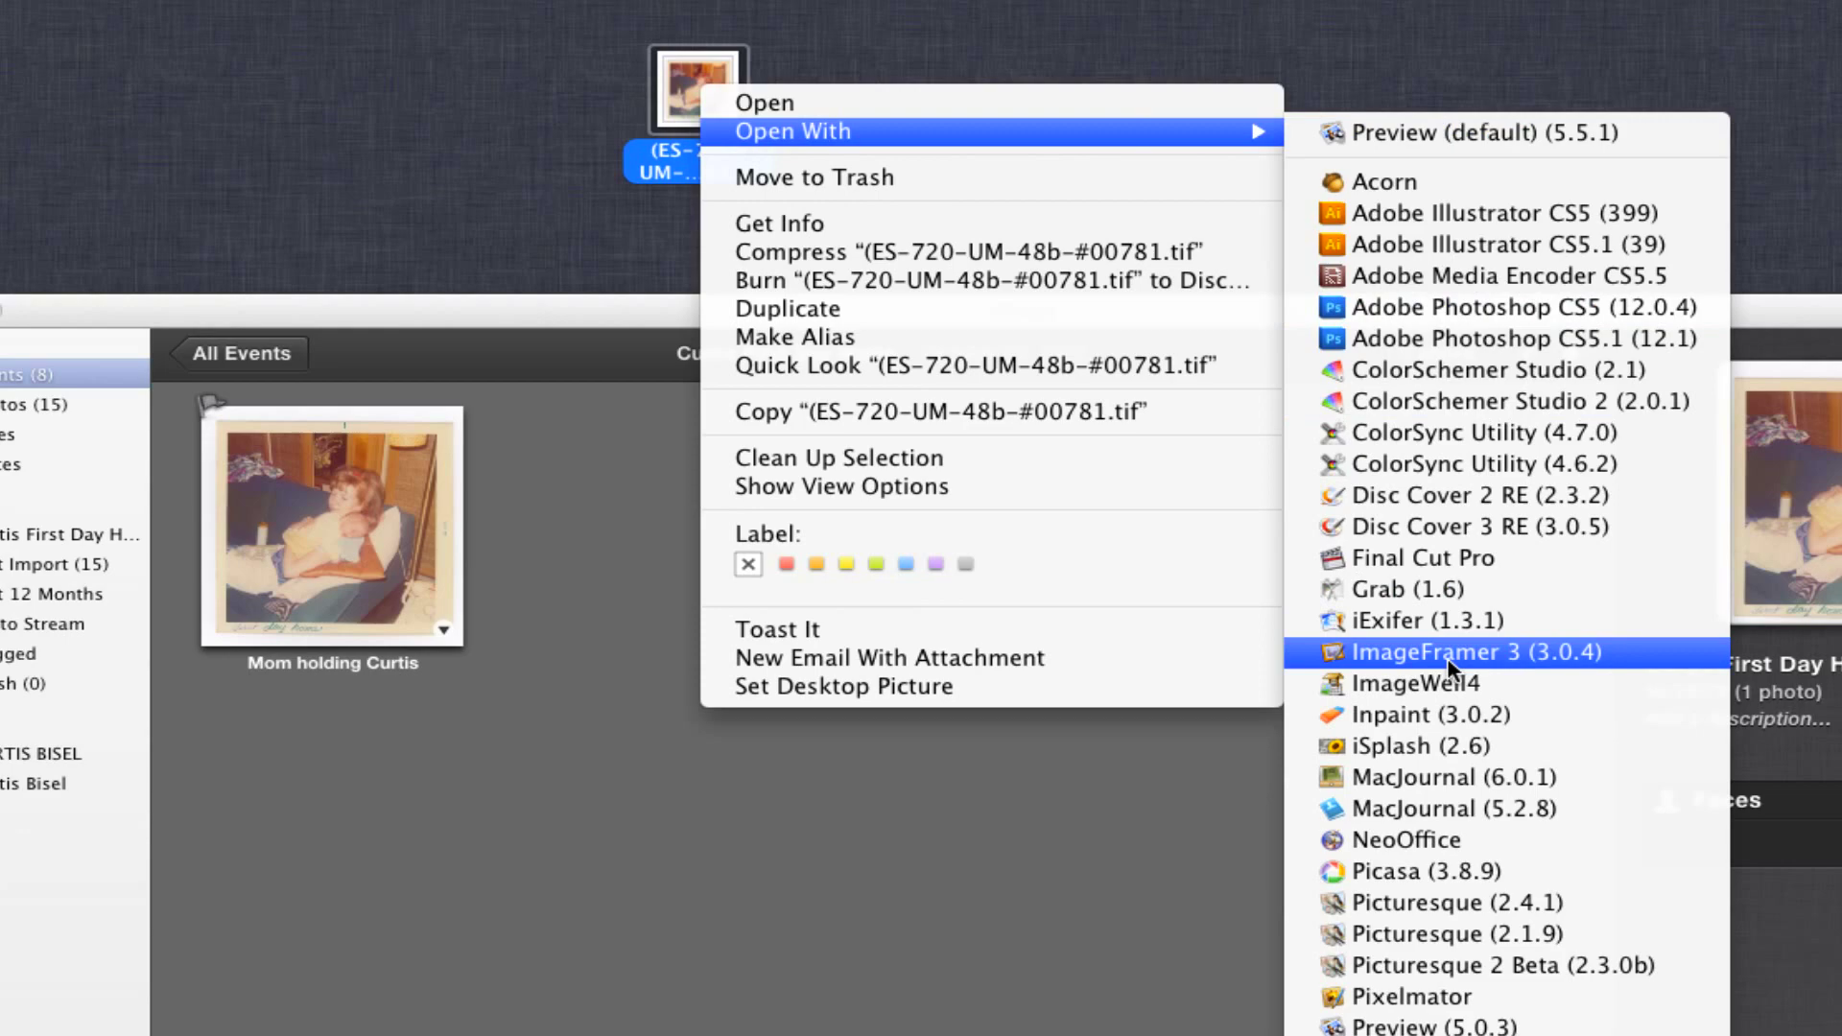
{"action": "left_click", "coordinate": [1456, 621]}
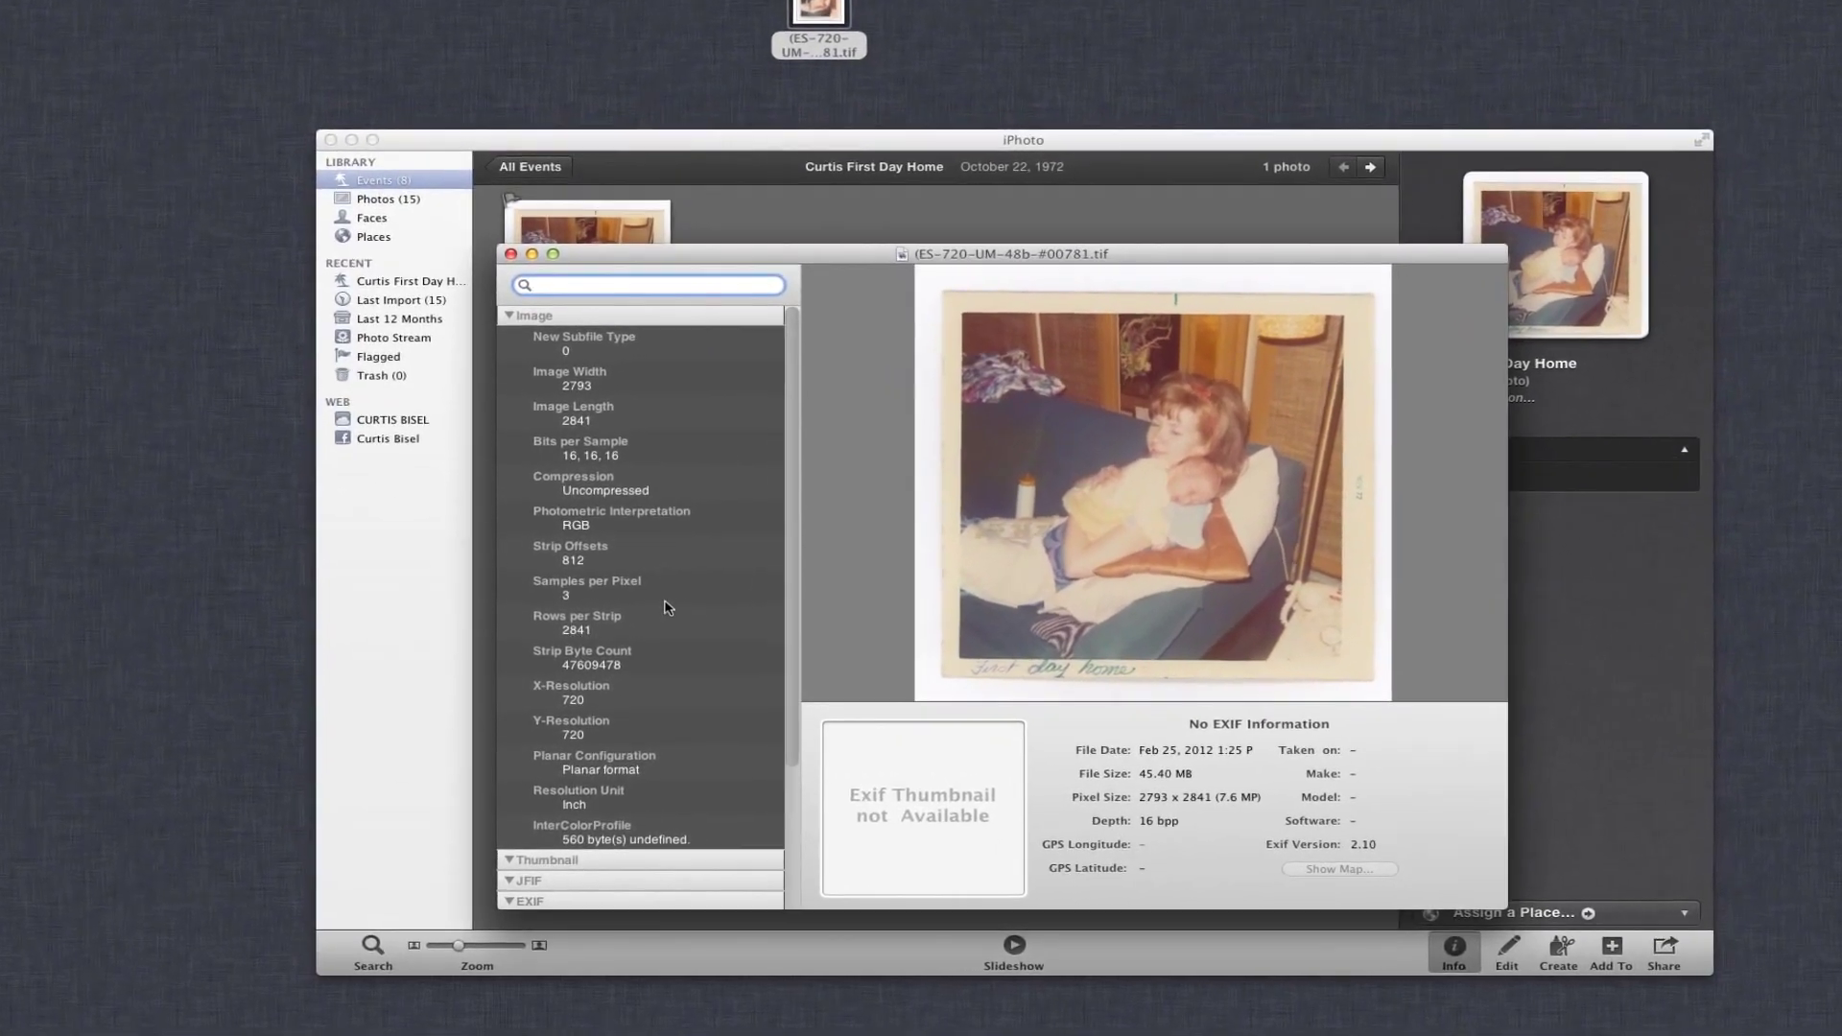
{"action": "scroll", "coordinate": [663, 602], "scroll_direction": "down", "scroll_amount": 3}
{"action": "scroll", "coordinate": [677, 575], "scroll_direction": "down", "scroll_amount": 3}
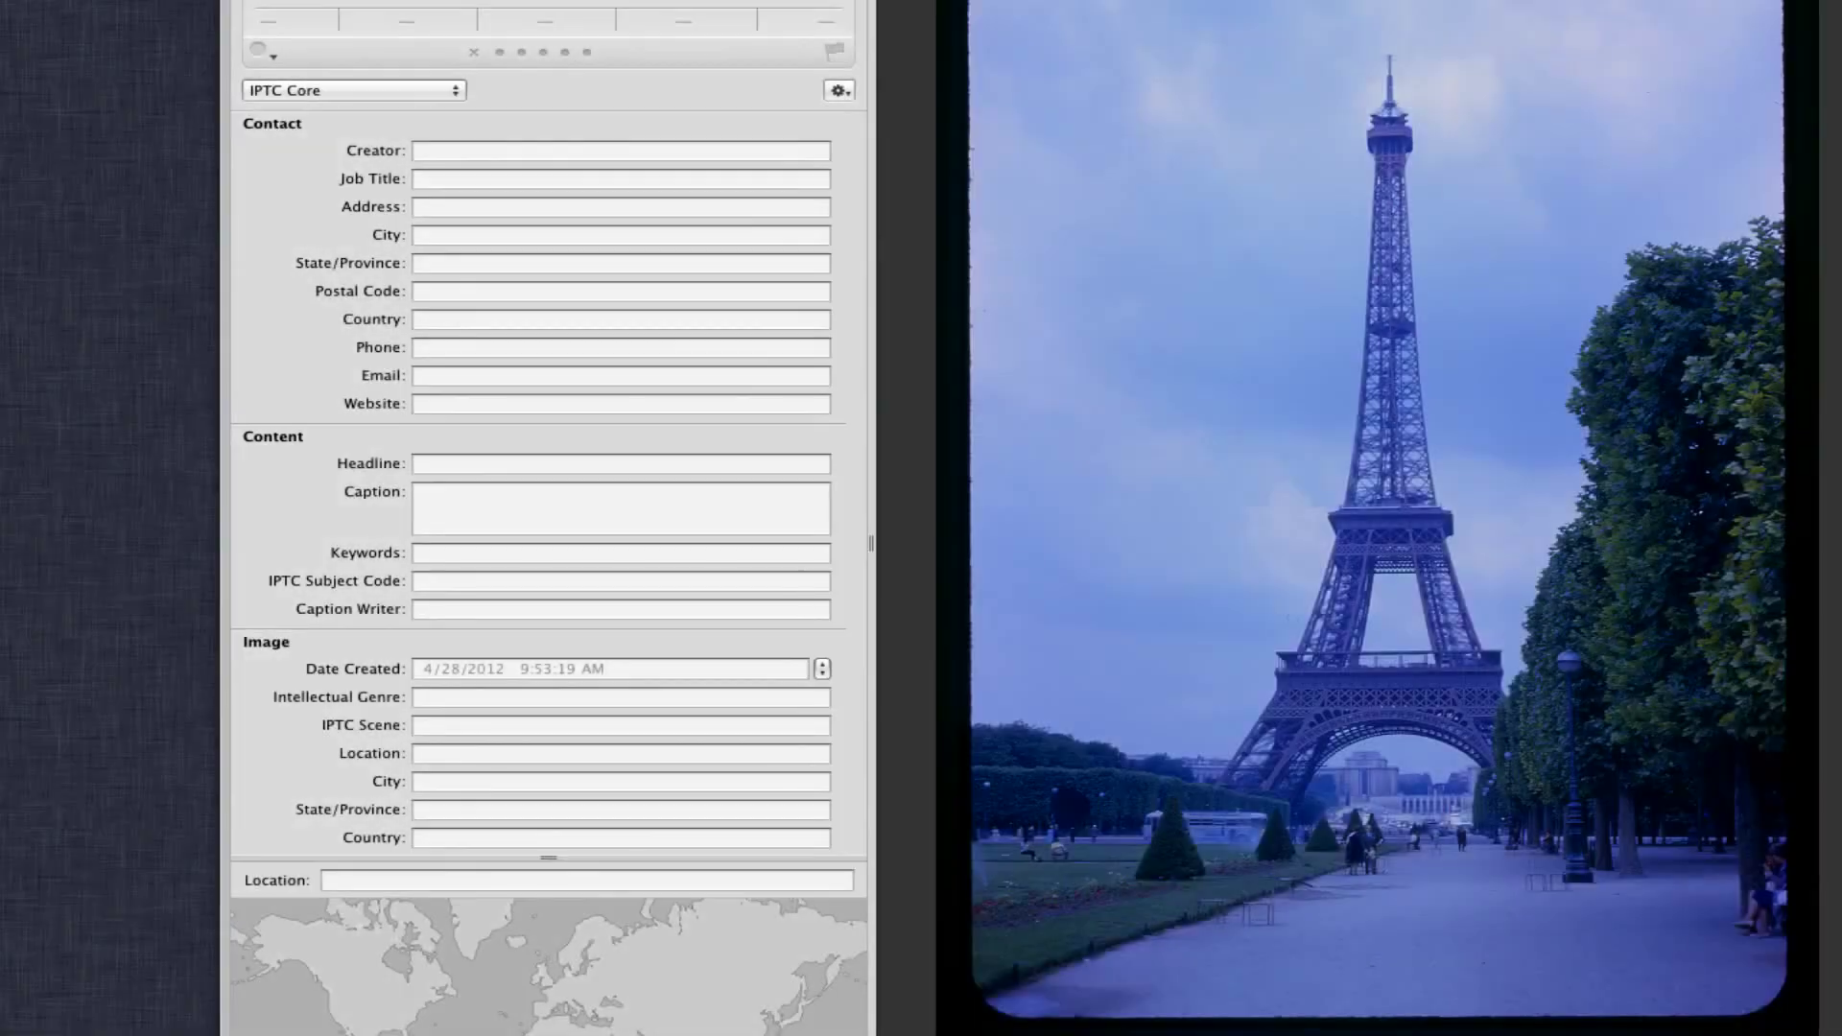
Step: Finish Image Country as France and enter Curtis Bisel as Creator for the Eiffel Tower slide
{"action": "scroll", "coordinate": [777, 422], "scroll_direction": "down", "scroll_amount": 1}
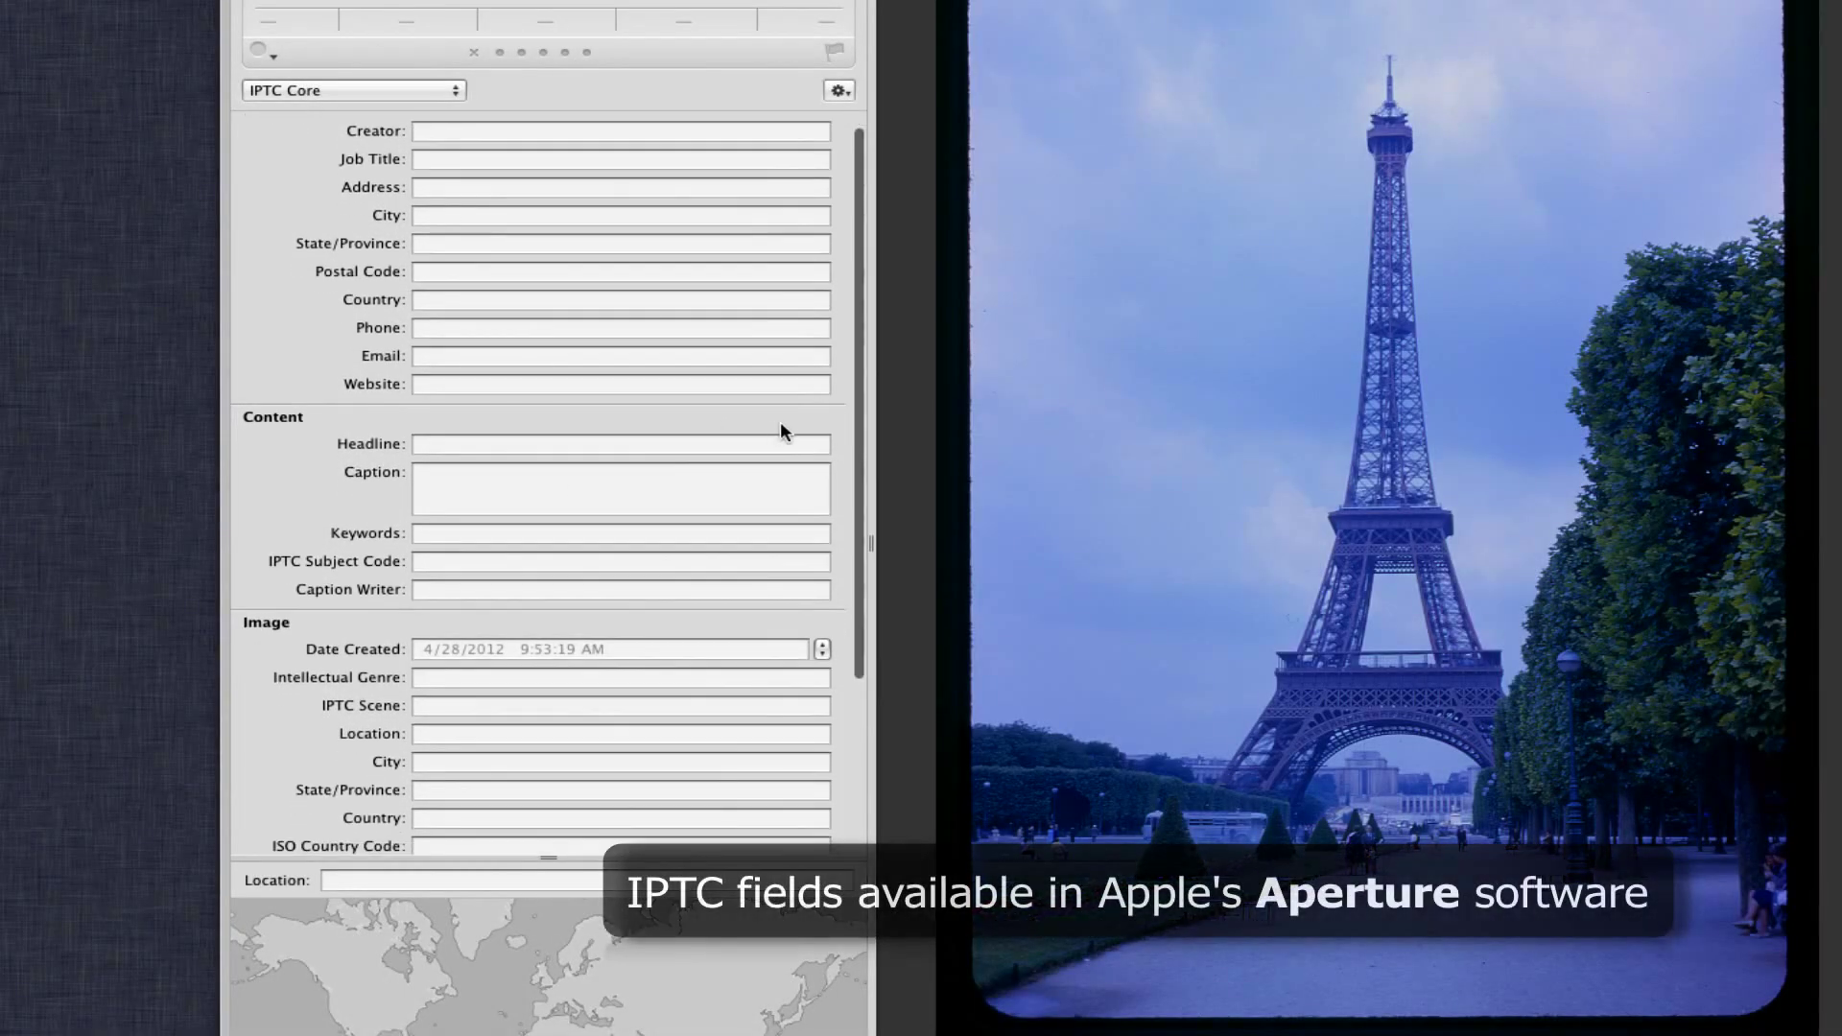
{"action": "scroll", "coordinate": [711, 452], "scroll_direction": "down", "scroll_amount": 1}
{"action": "scroll", "coordinate": [596, 559], "scroll_direction": "down", "scroll_amount": 2}
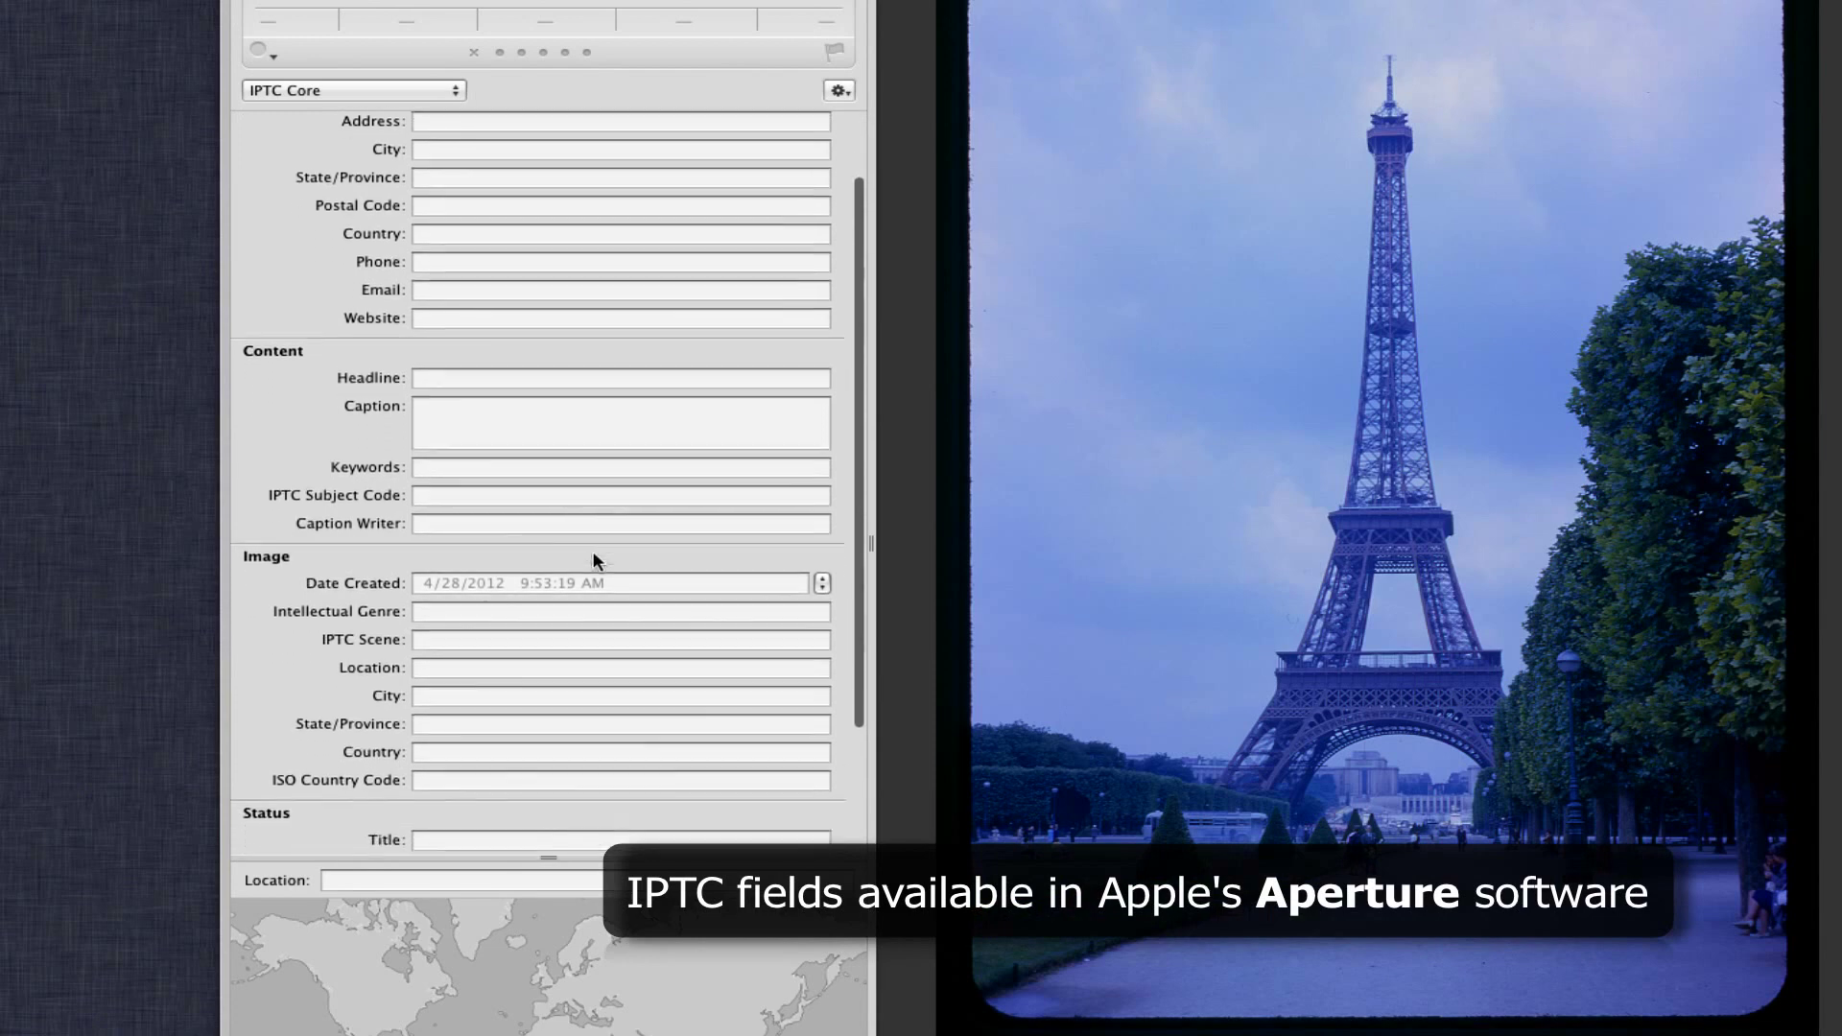
{"action": "scroll", "coordinate": [580, 614], "scroll_direction": "down", "scroll_amount": 2}
{"action": "scroll", "coordinate": [530, 649], "scroll_direction": "down", "scroll_amount": 2}
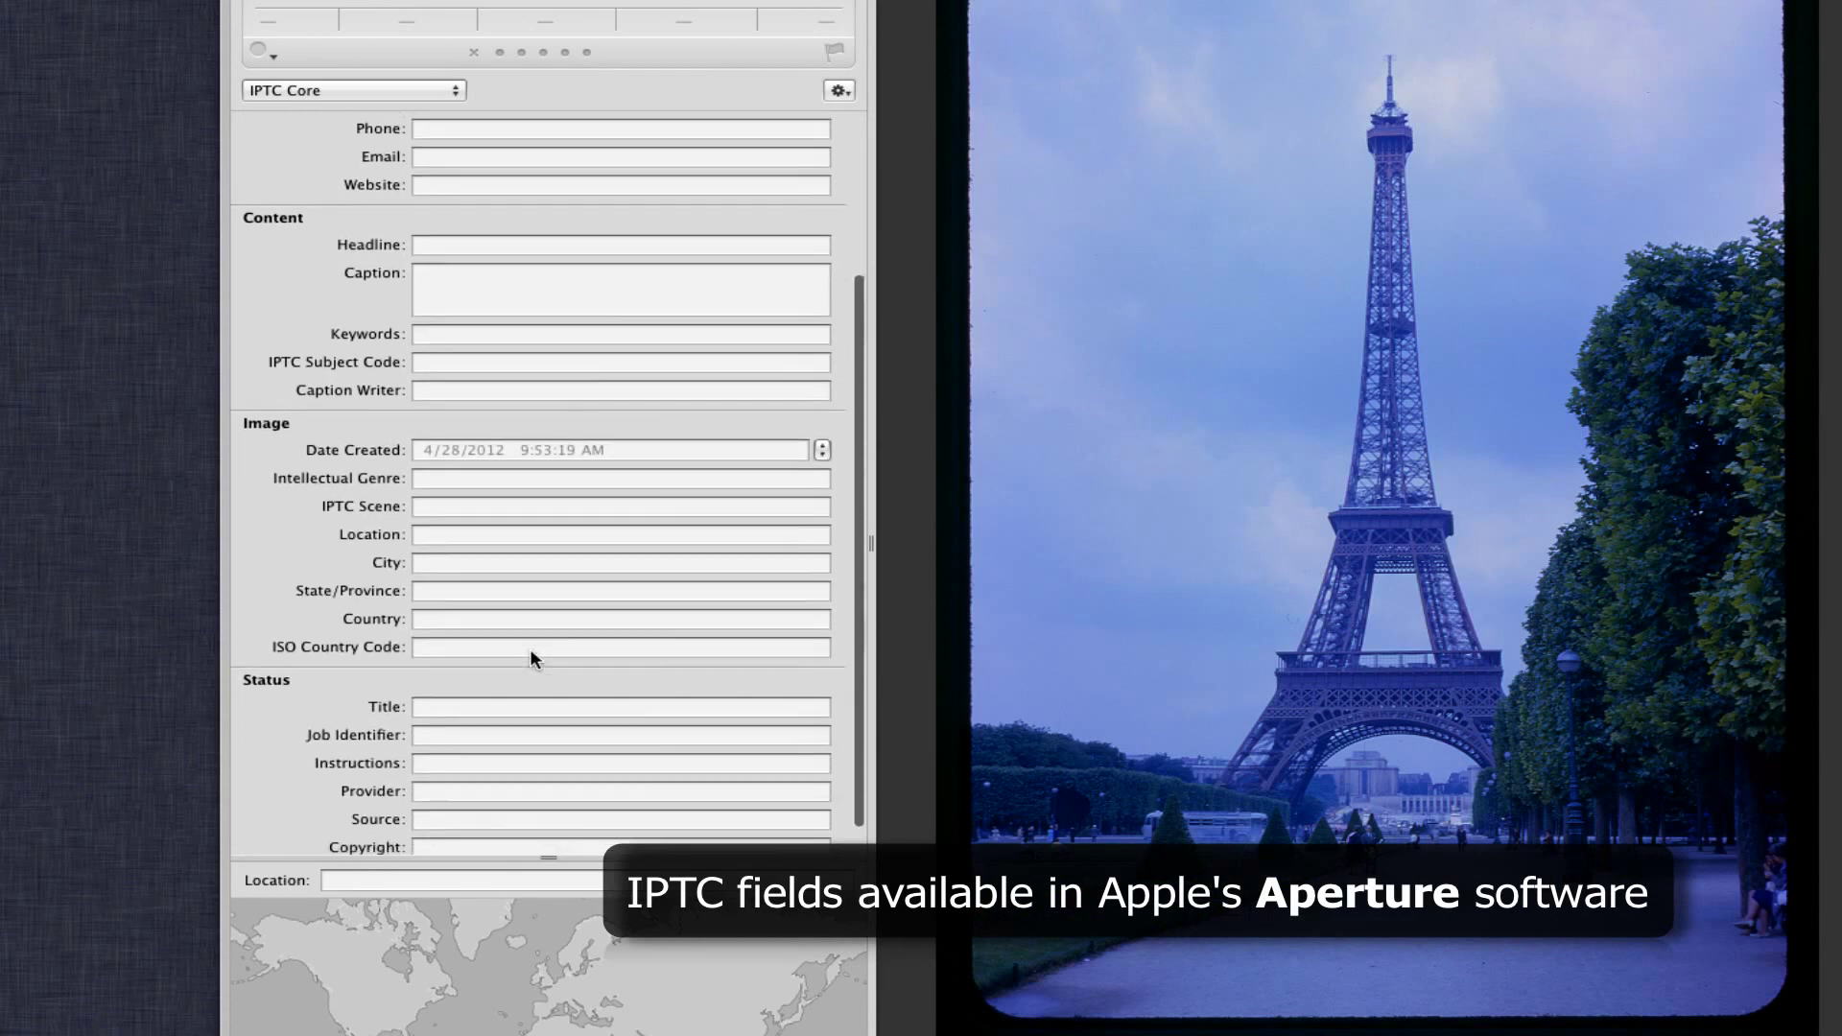
{"action": "scroll", "coordinate": [529, 649], "scroll_direction": "down", "scroll_amount": 1}
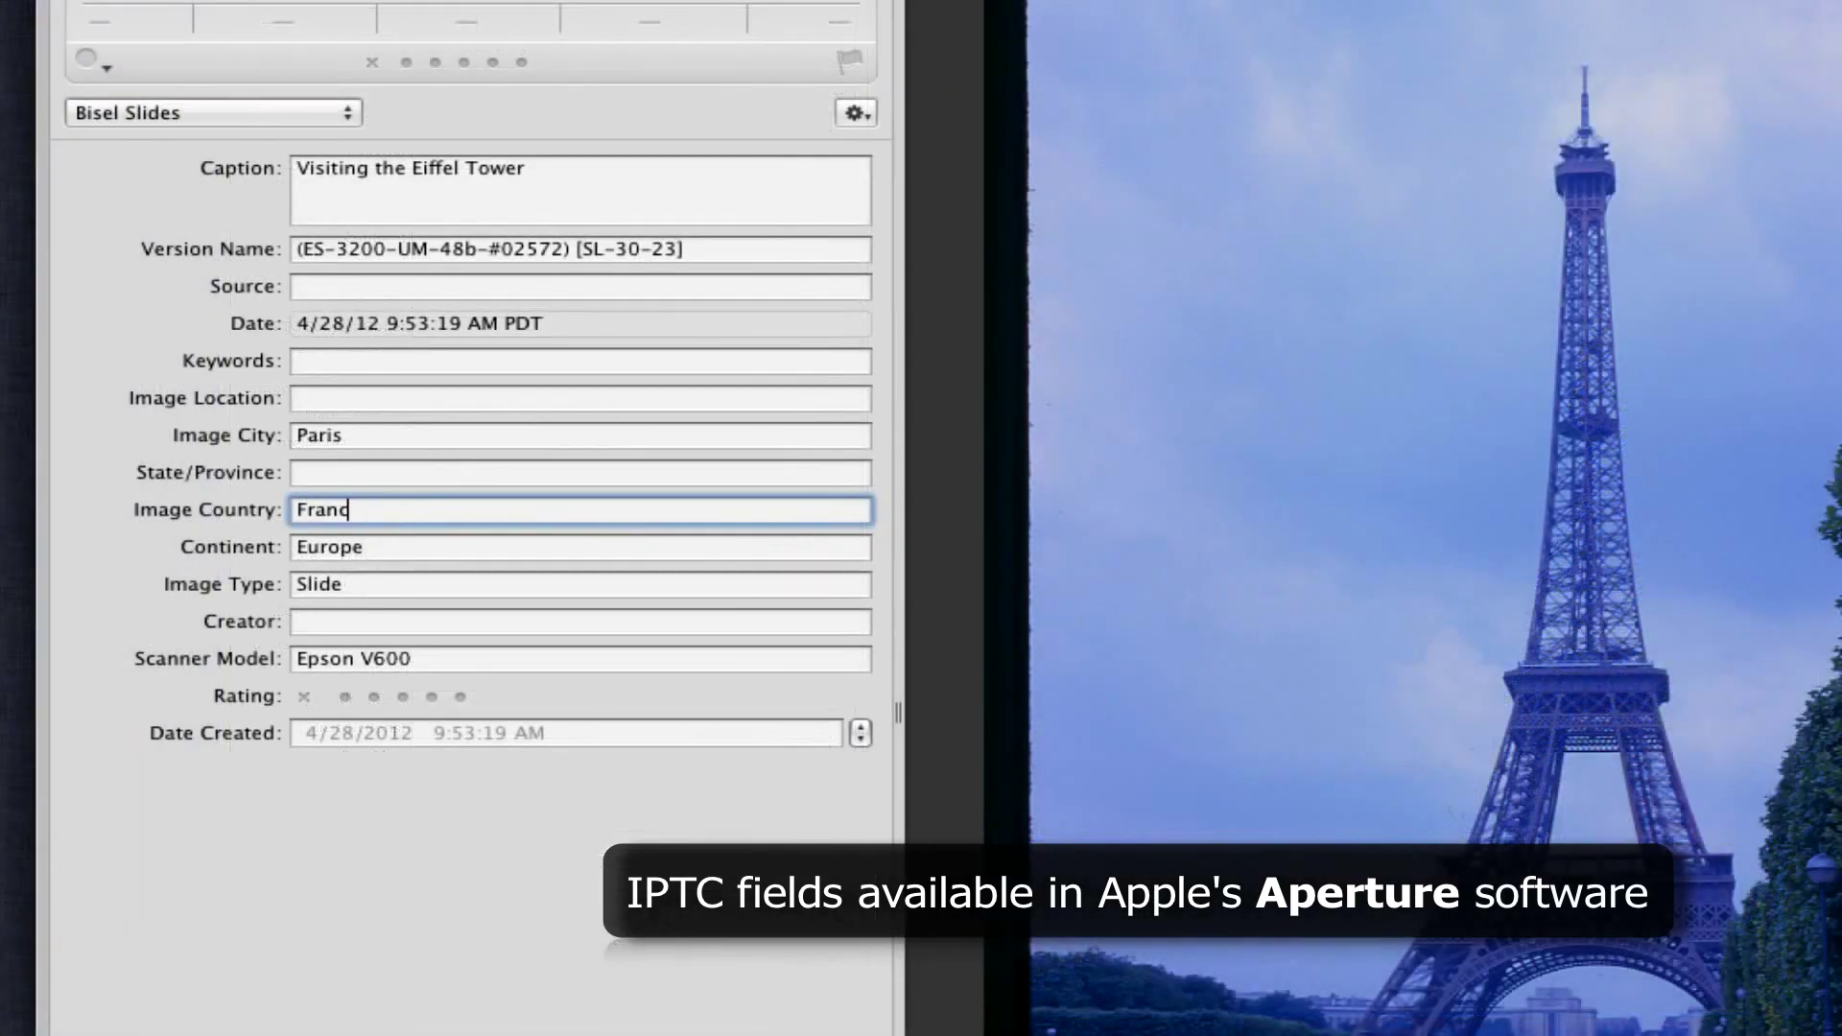
{"action": "type", "text": "e"}
{"action": "left_click", "coordinate": [398, 618]}
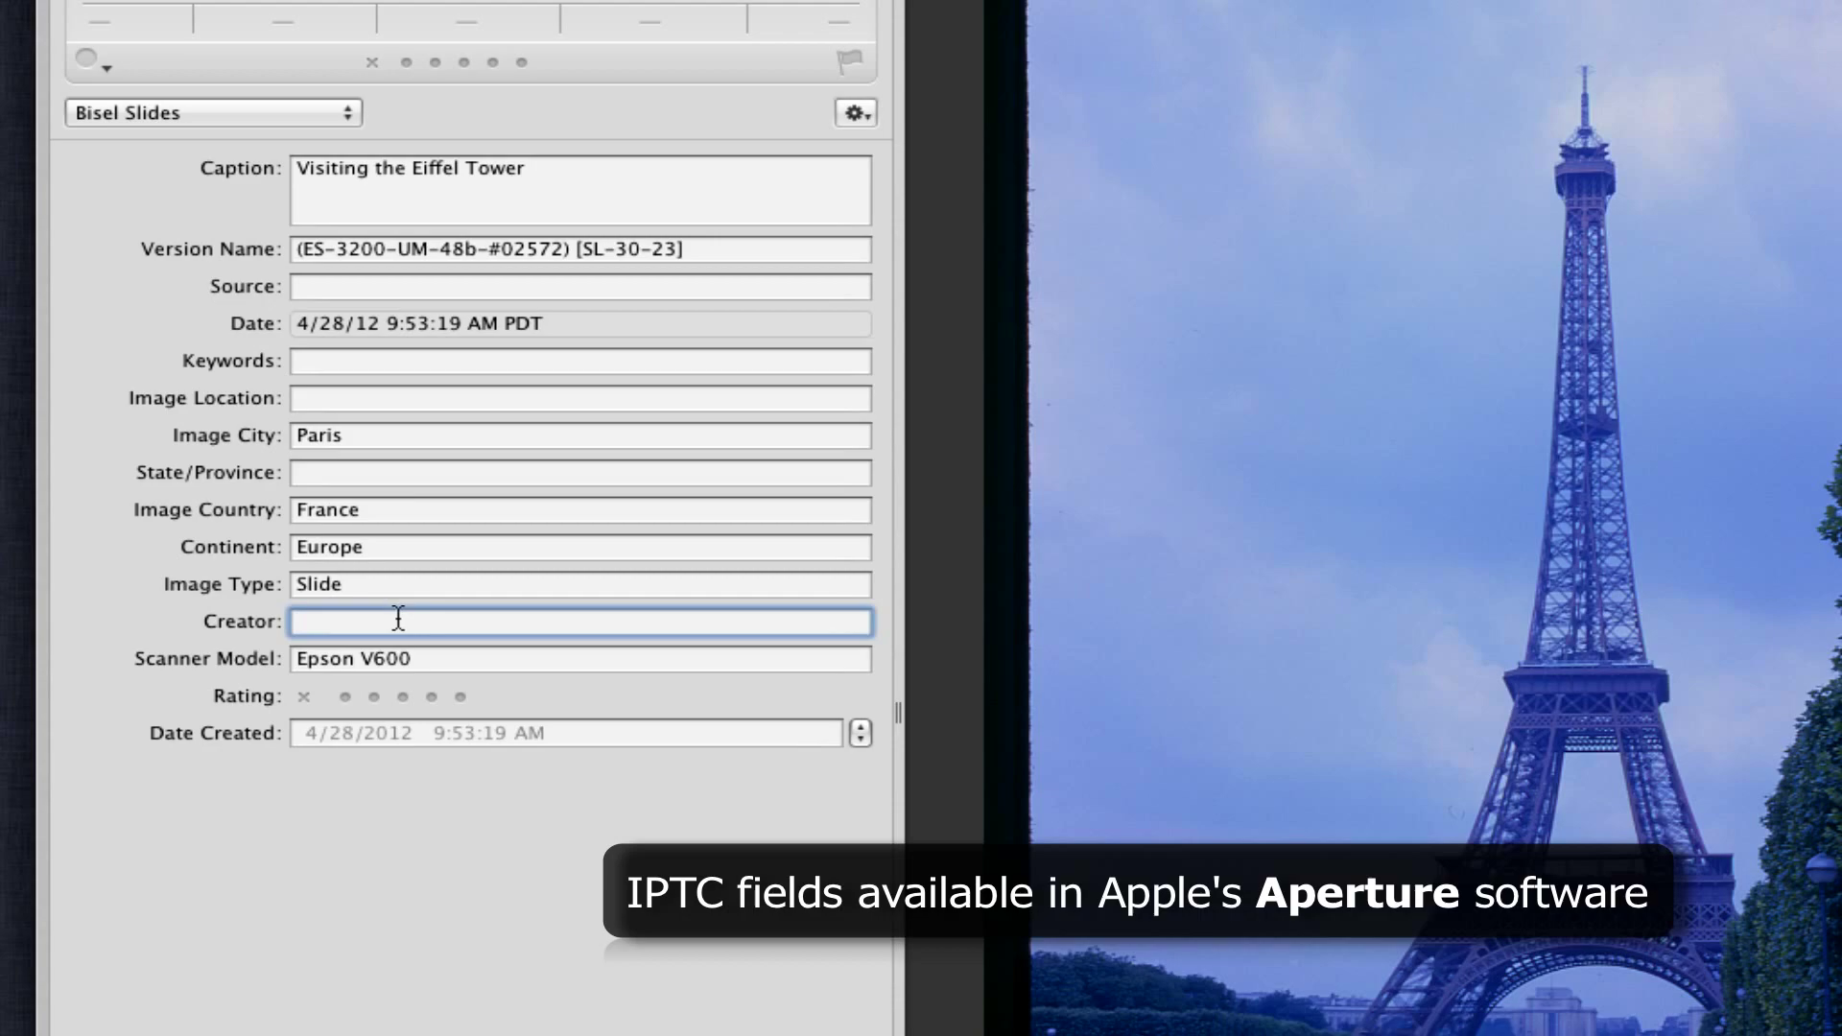
{"action": "type", "text": "Curtis Bisel"}
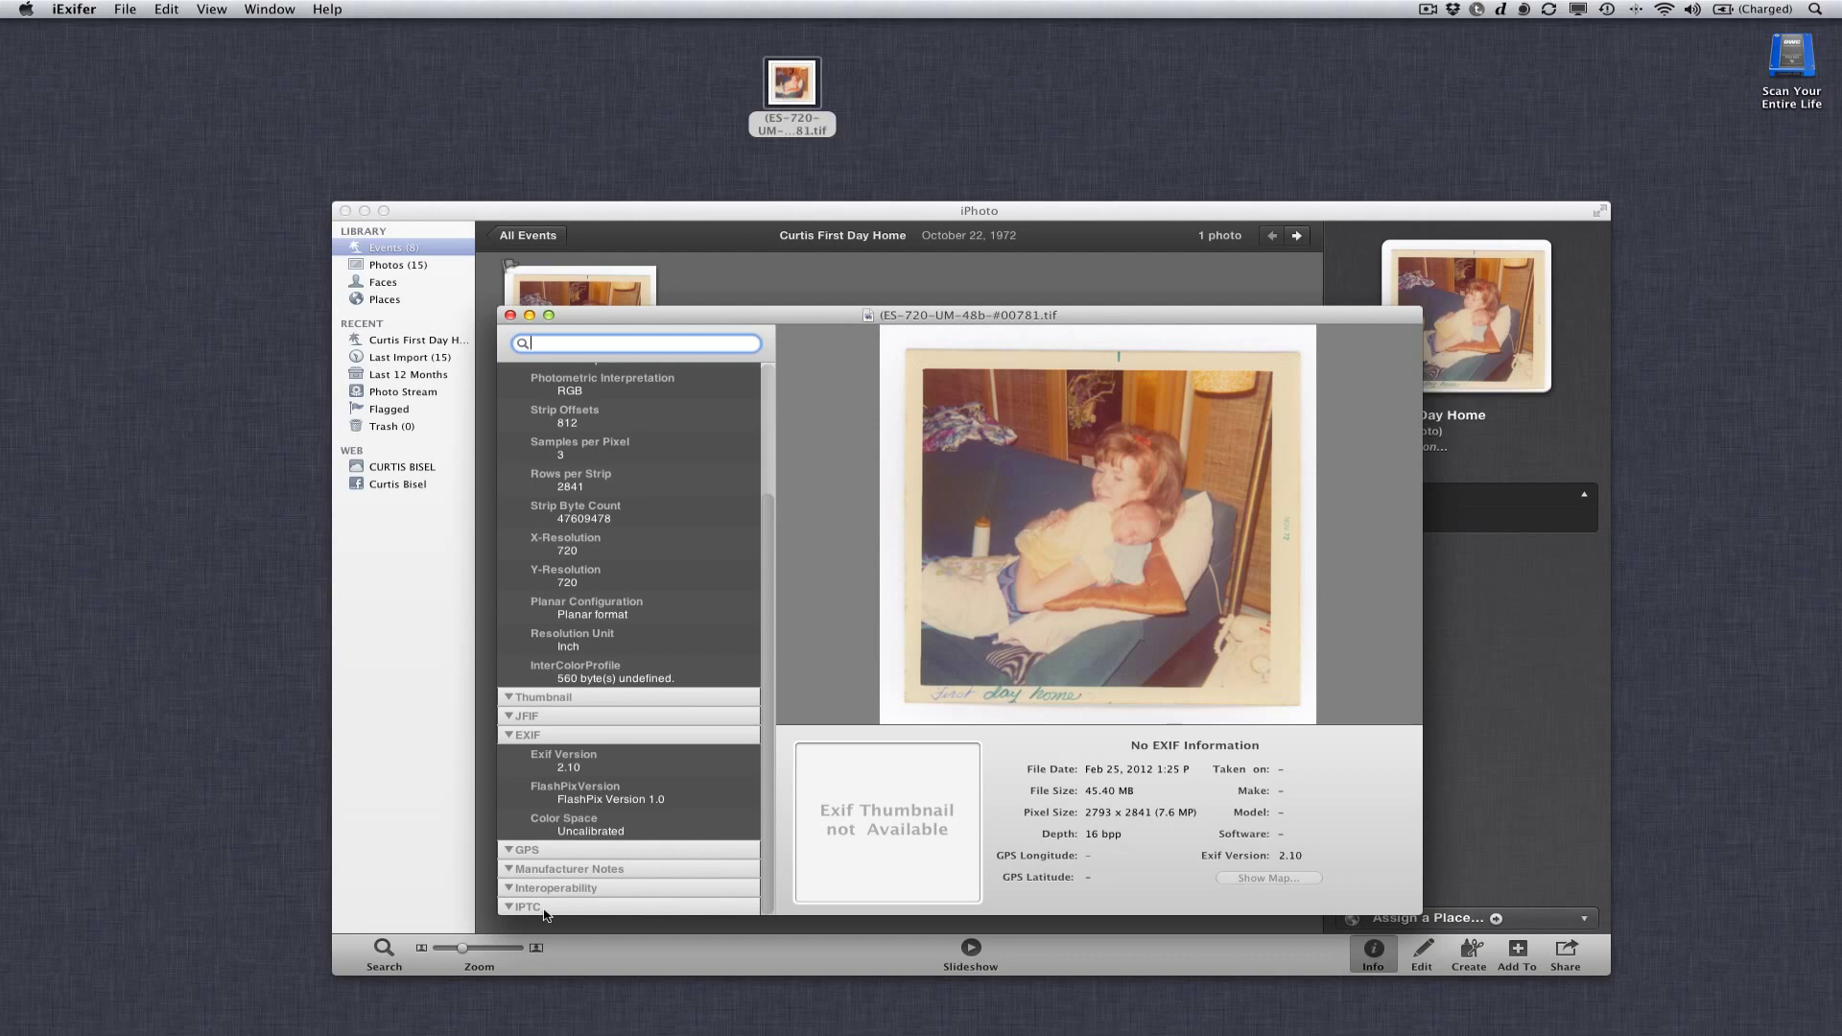
Step: Close iExifer, trash the desktop TIFF, and open File > Export for the mother-and-baby photo
{"action": "left_click", "coordinate": [510, 314]}
{"action": "mouse_move", "coordinate": [791, 86]}
{"action": "left_mouse_down"}
{"action": "mouse_move", "coordinate": [1604, 977]}
{"action": "mouse_move", "coordinate": [1775, 989]}
{"action": "left_mouse_up"}
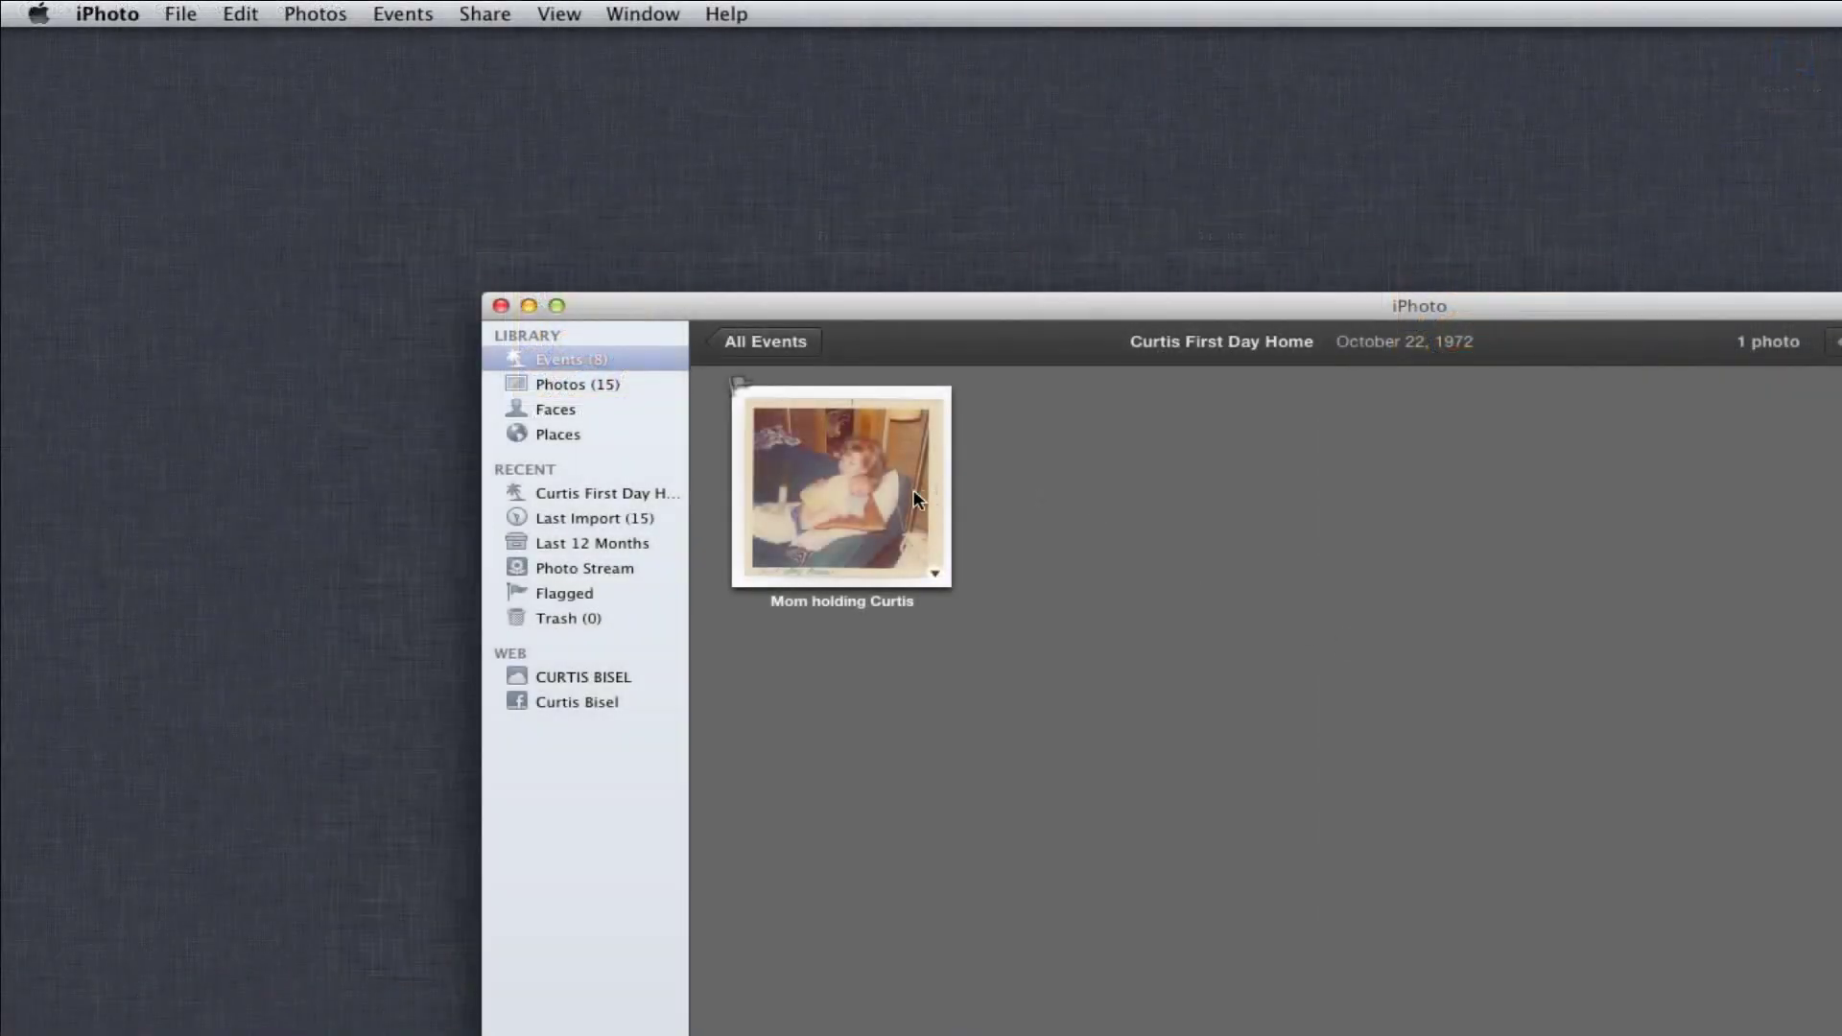
{"action": "left_click", "coordinate": [916, 499]}
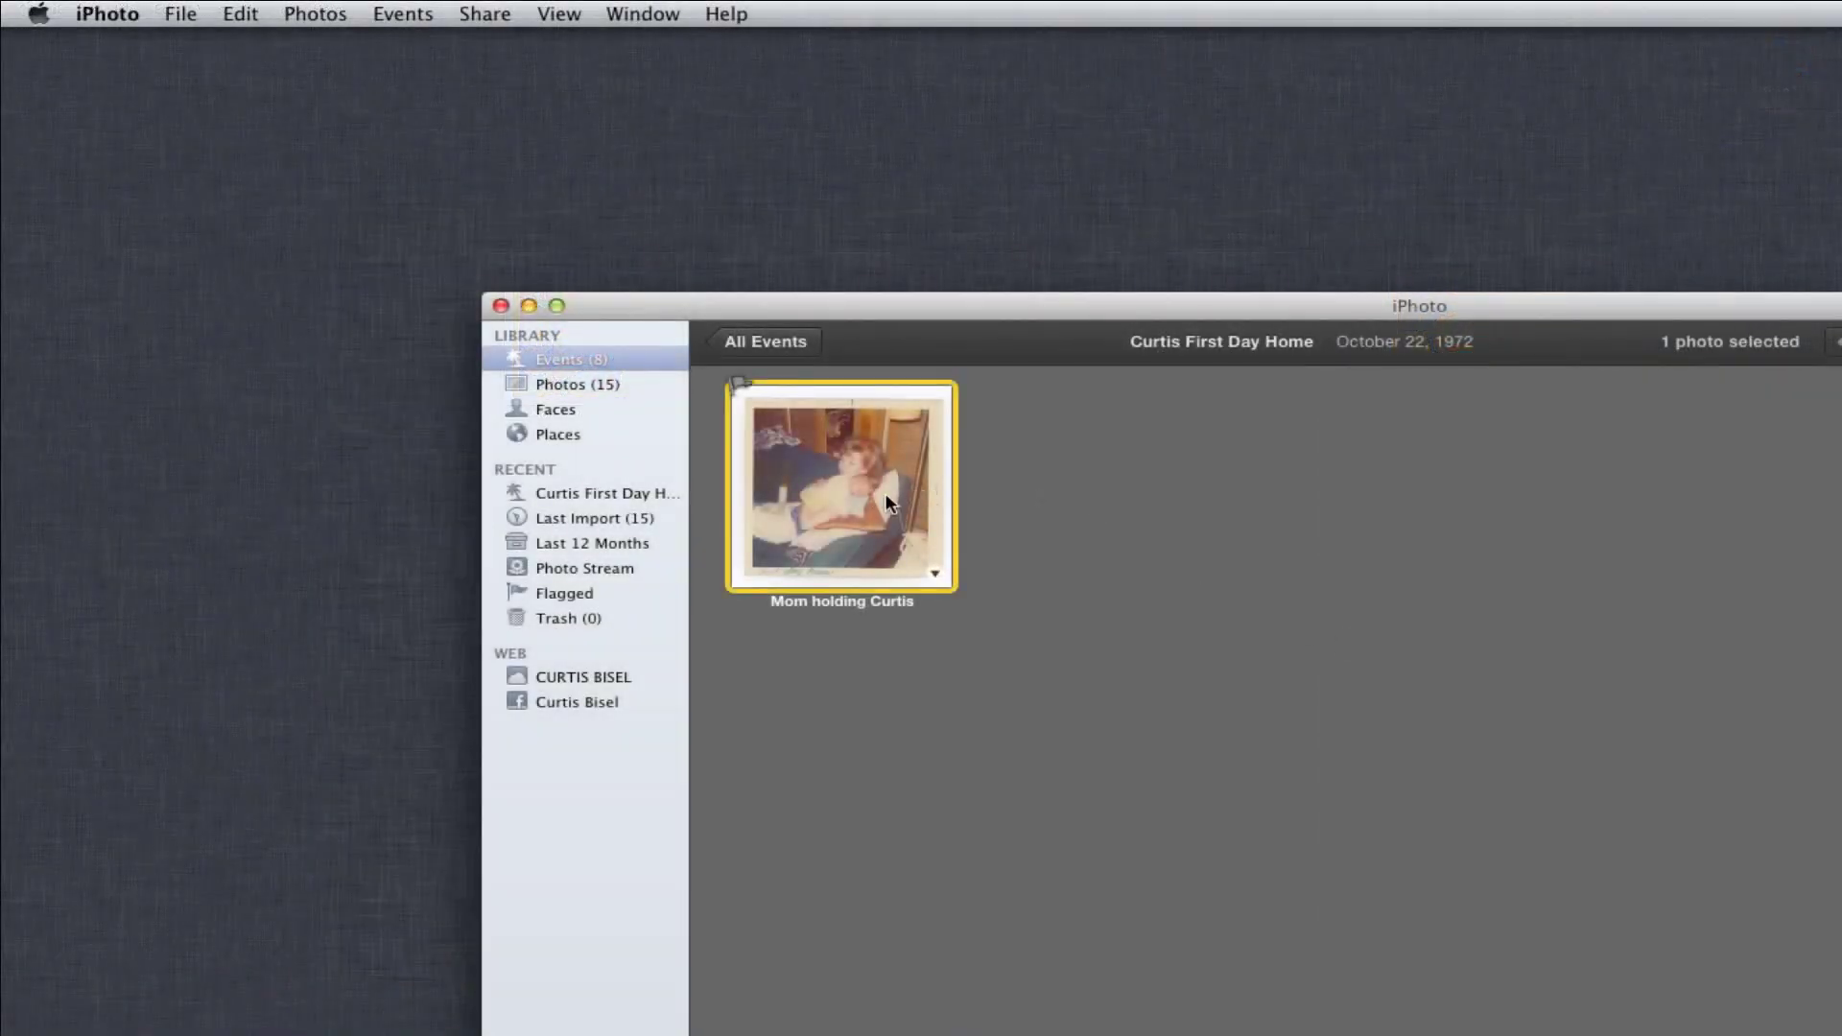
{"action": "left_click", "coordinate": [172, 13]}
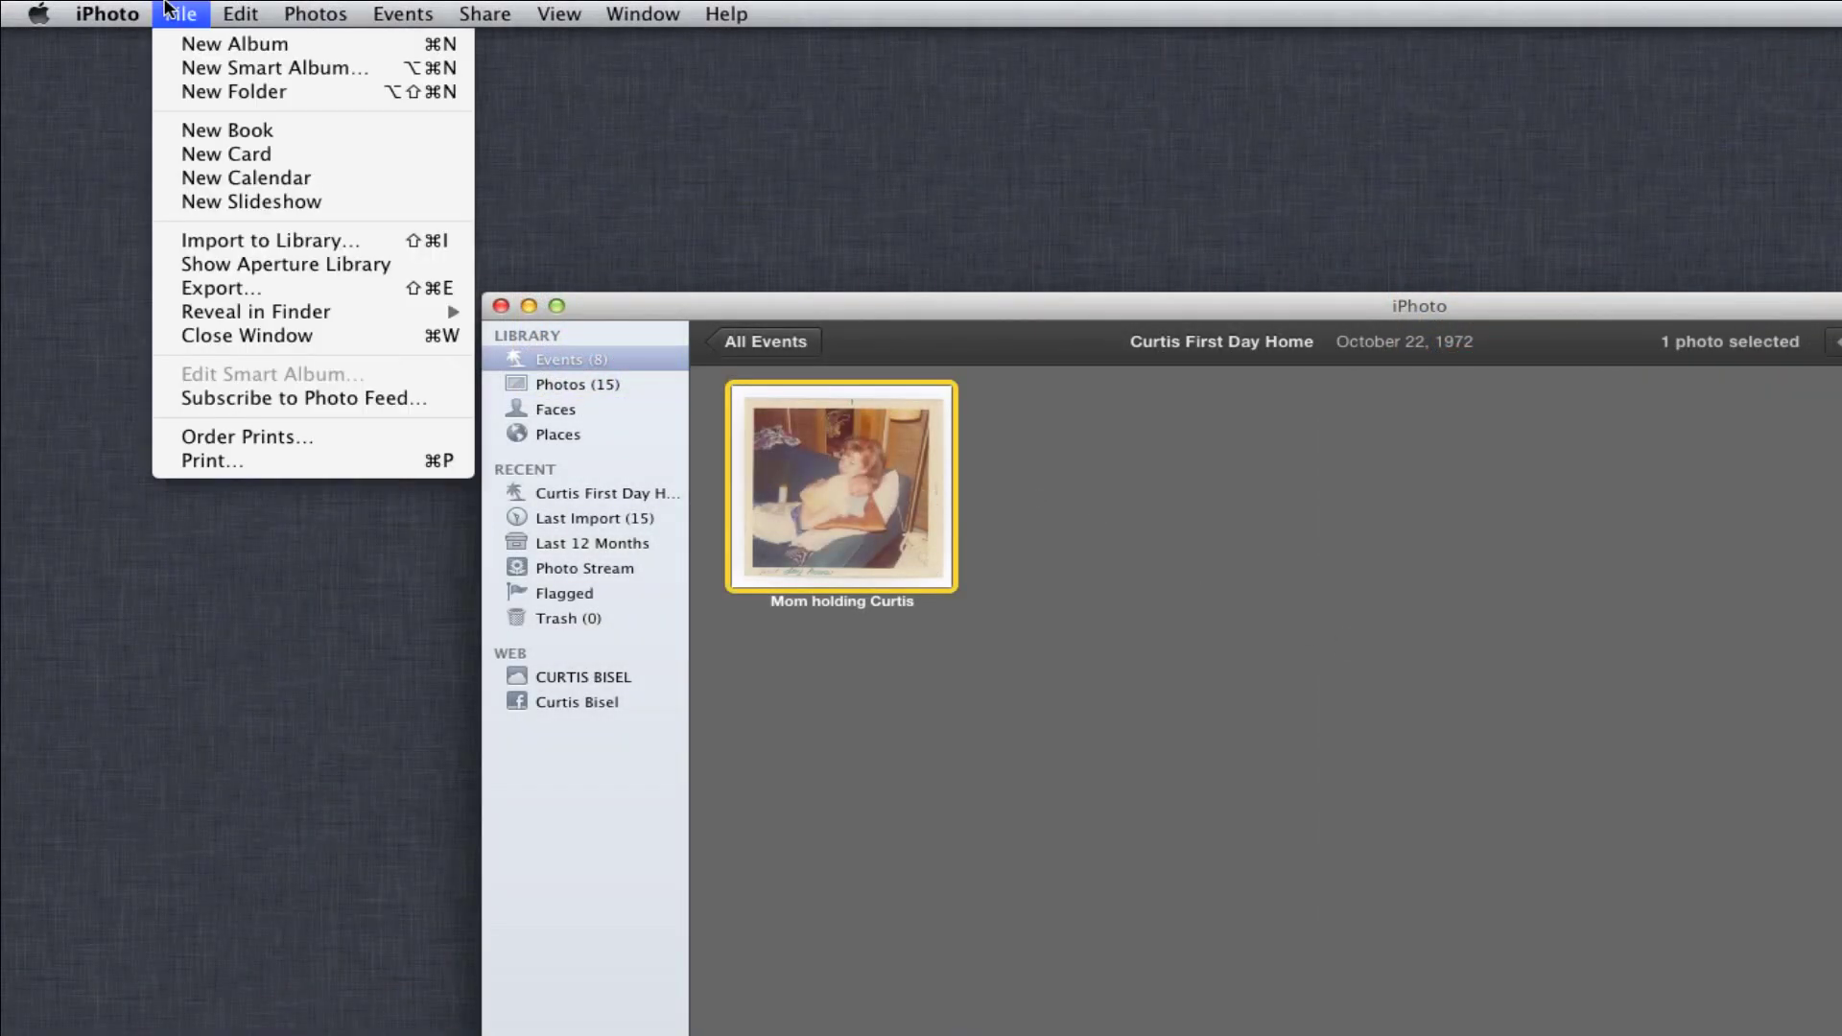
{"action": "left_click", "coordinate": [255, 286]}
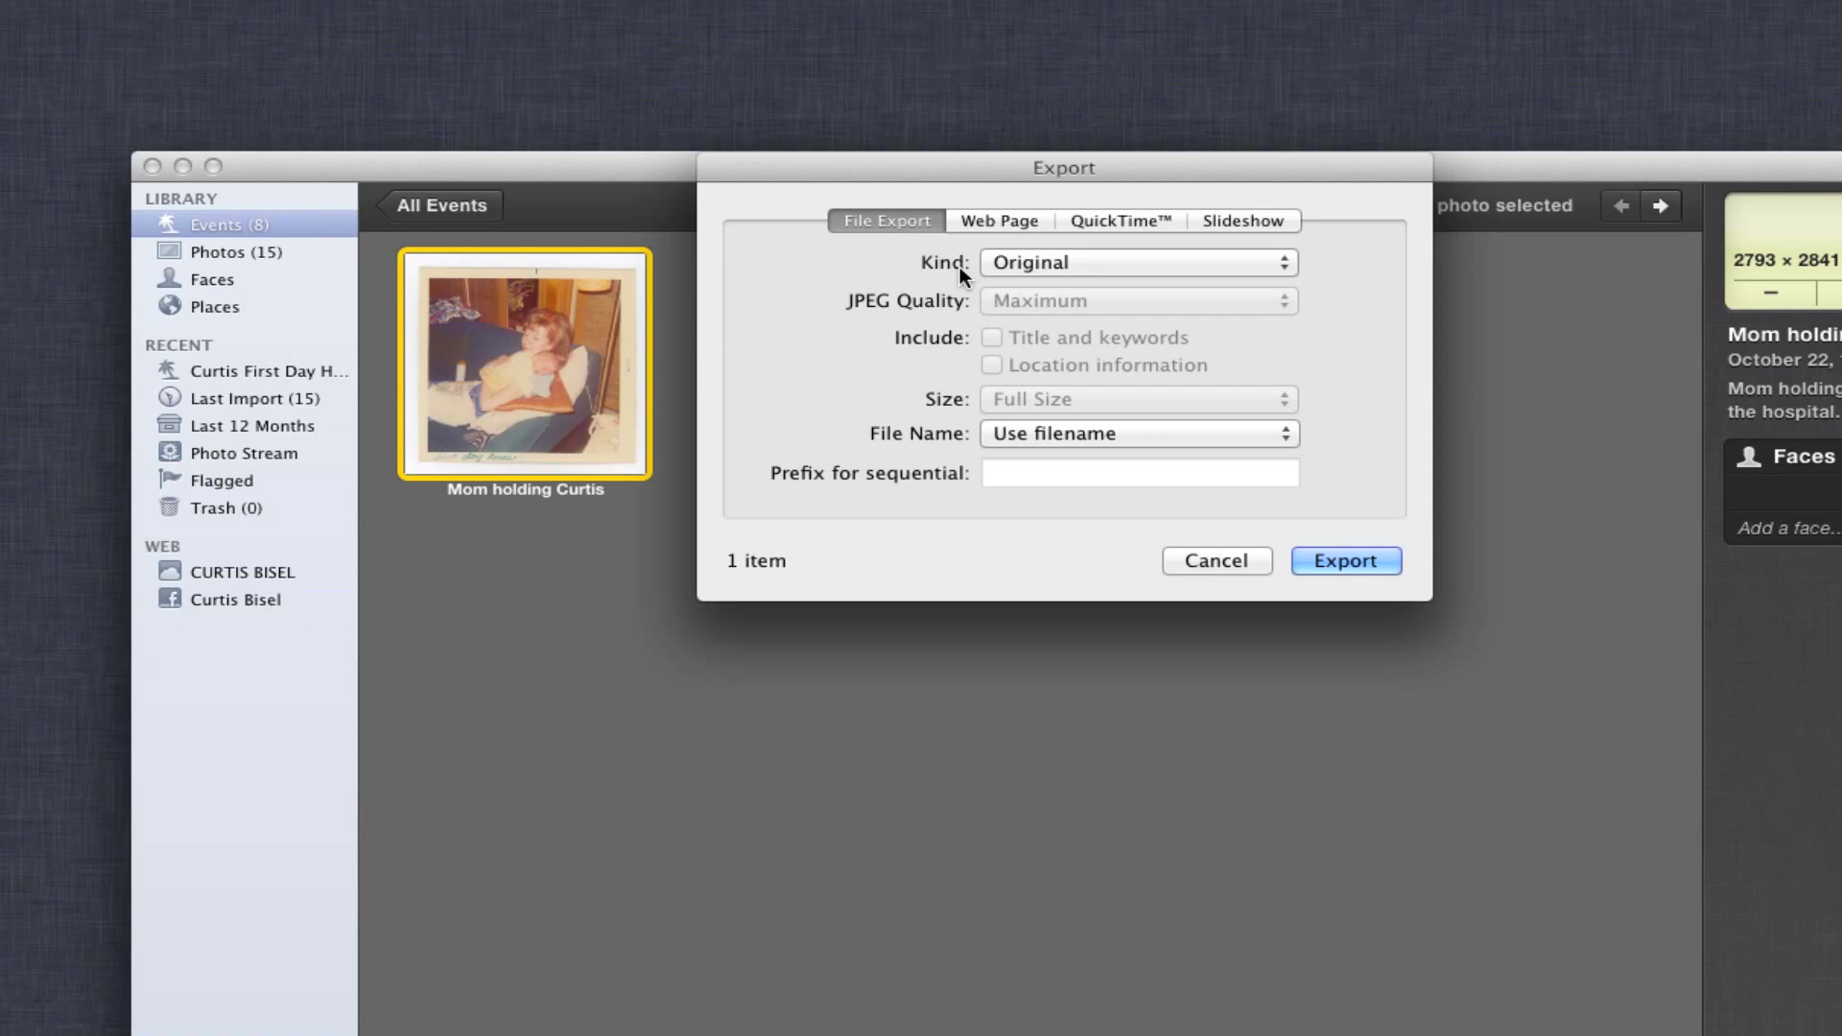
Step: Review the export format options and check iPhoto's version information
{"action": "left_click", "coordinate": [1045, 261]}
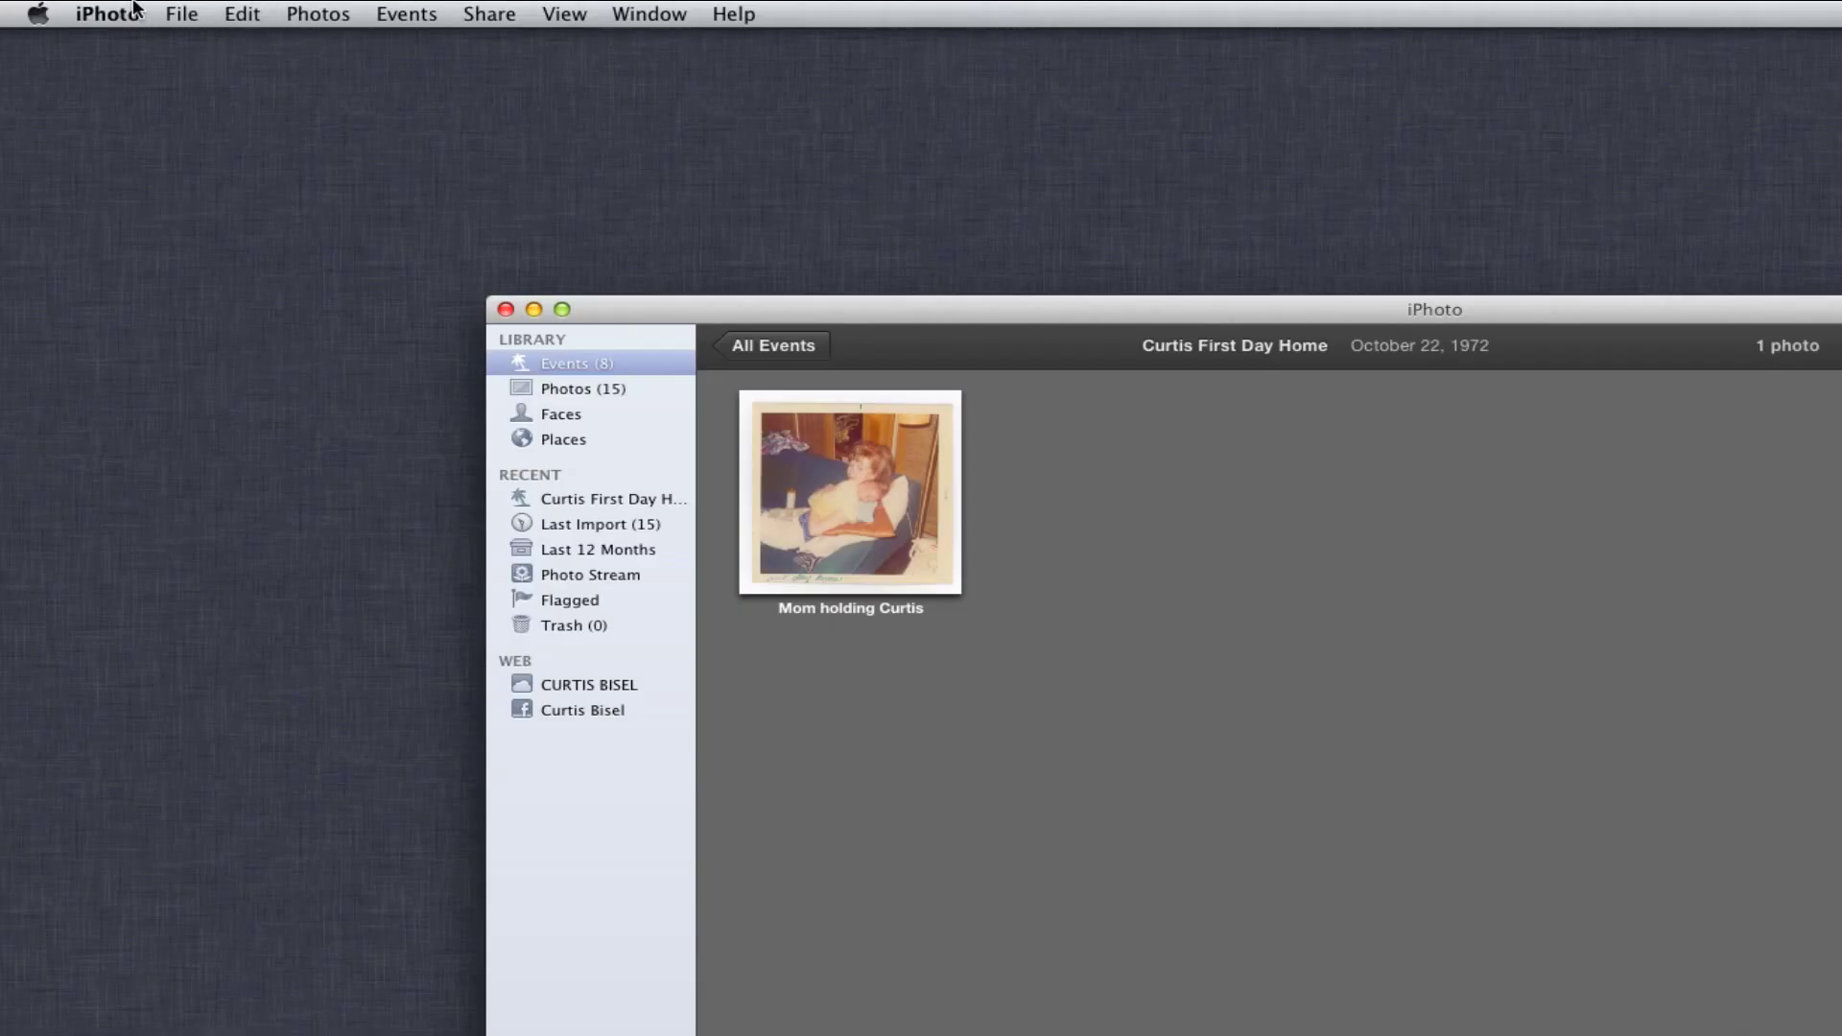
{"action": "left_click", "coordinate": [108, 14]}
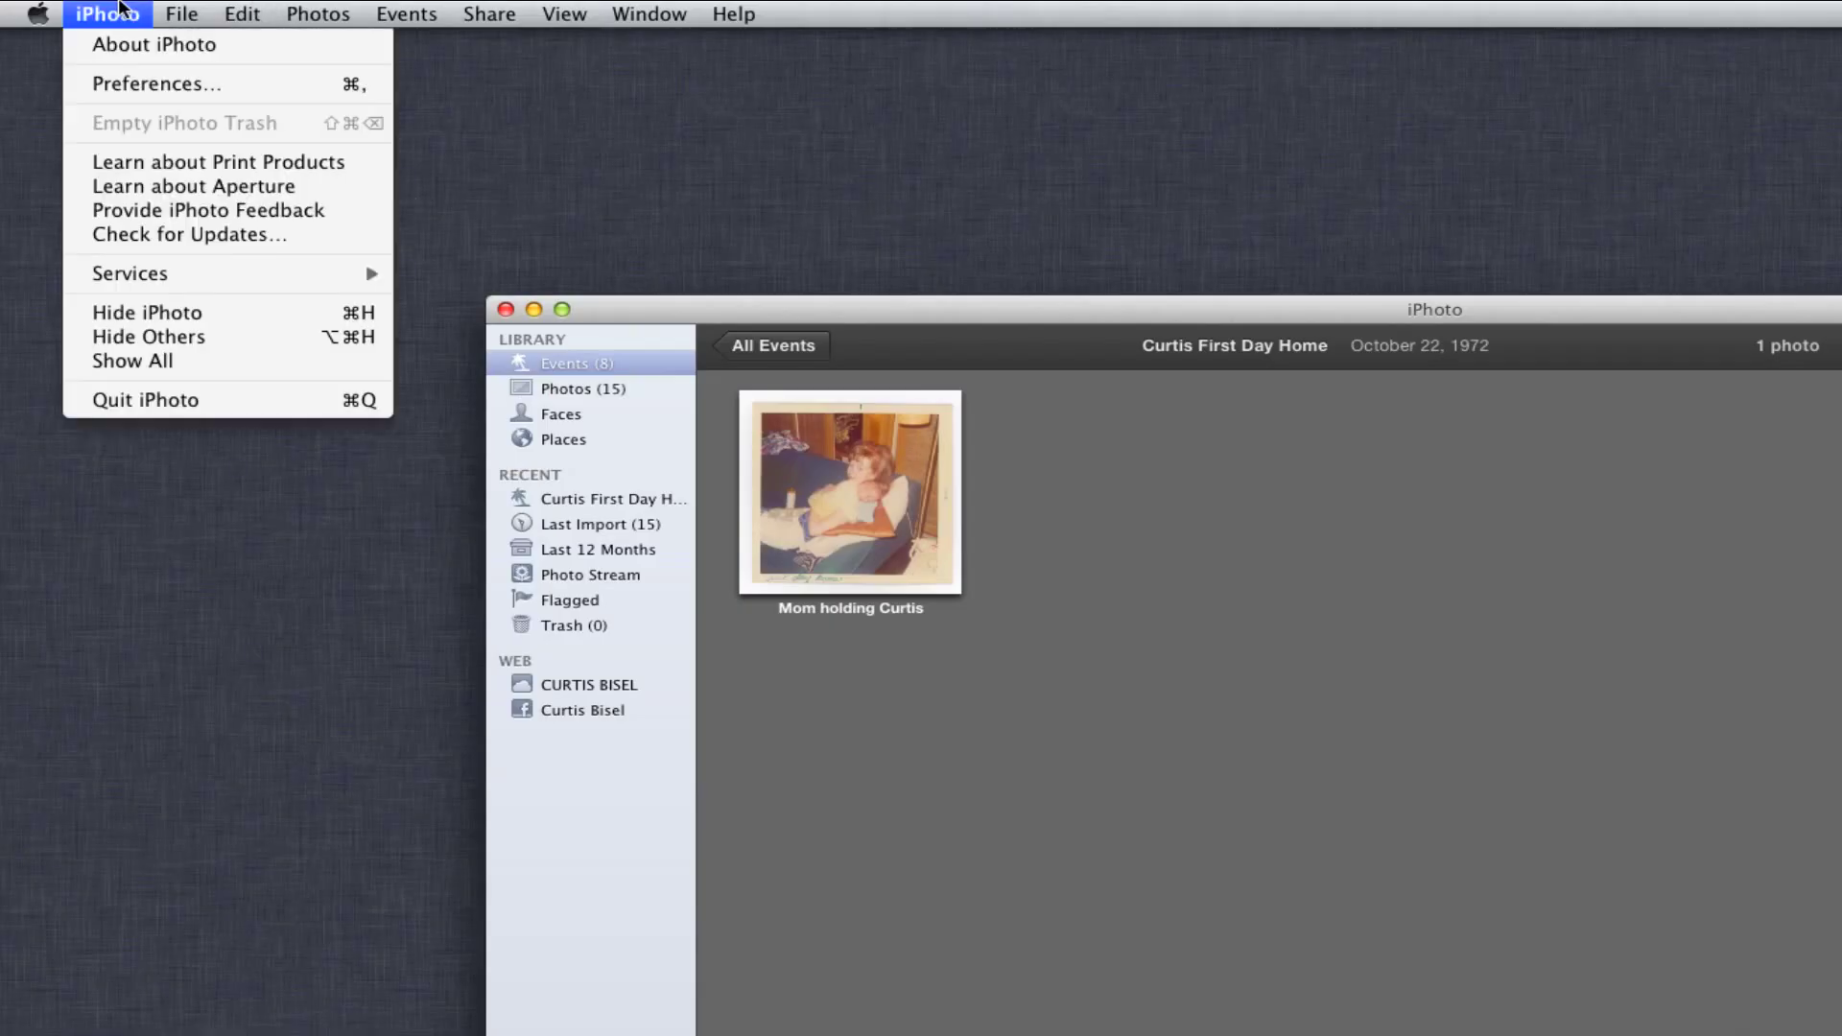
{"action": "left_click", "coordinate": [118, 43]}
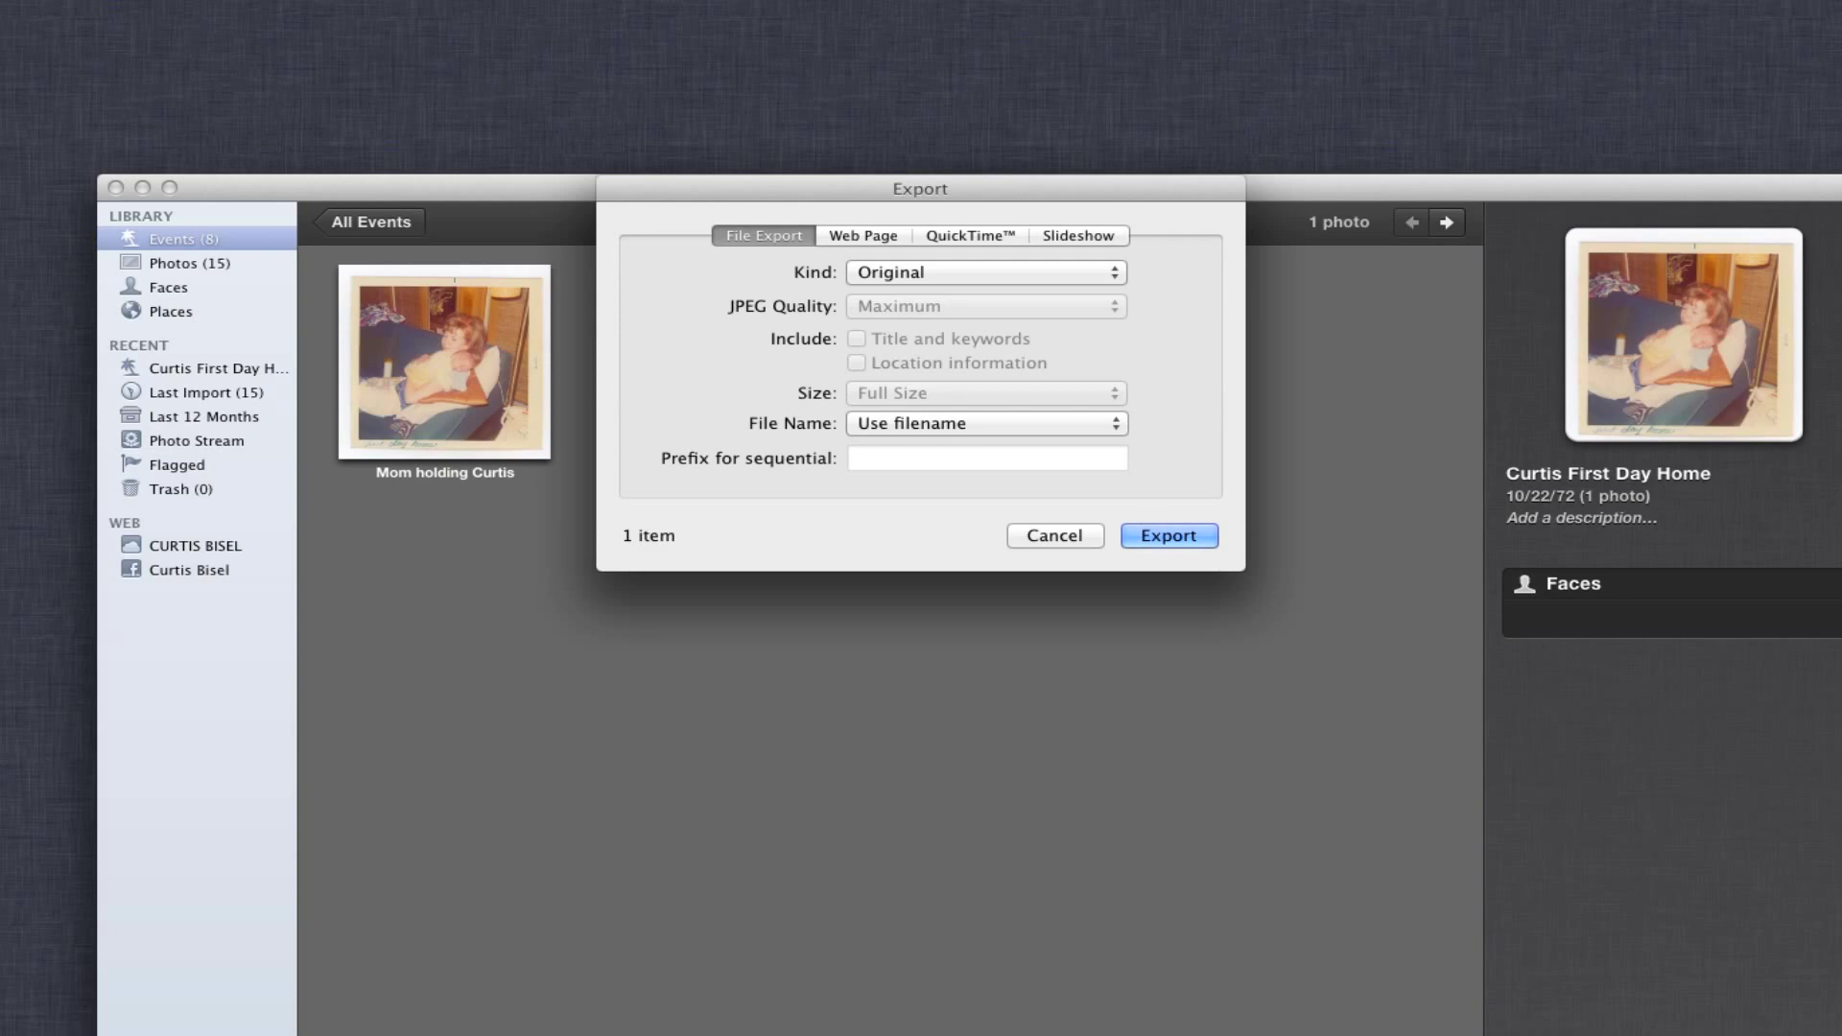
Step: Set the export Kind to JPEG with Medium JPEG quality
{"action": "left_click", "coordinate": [937, 271]}
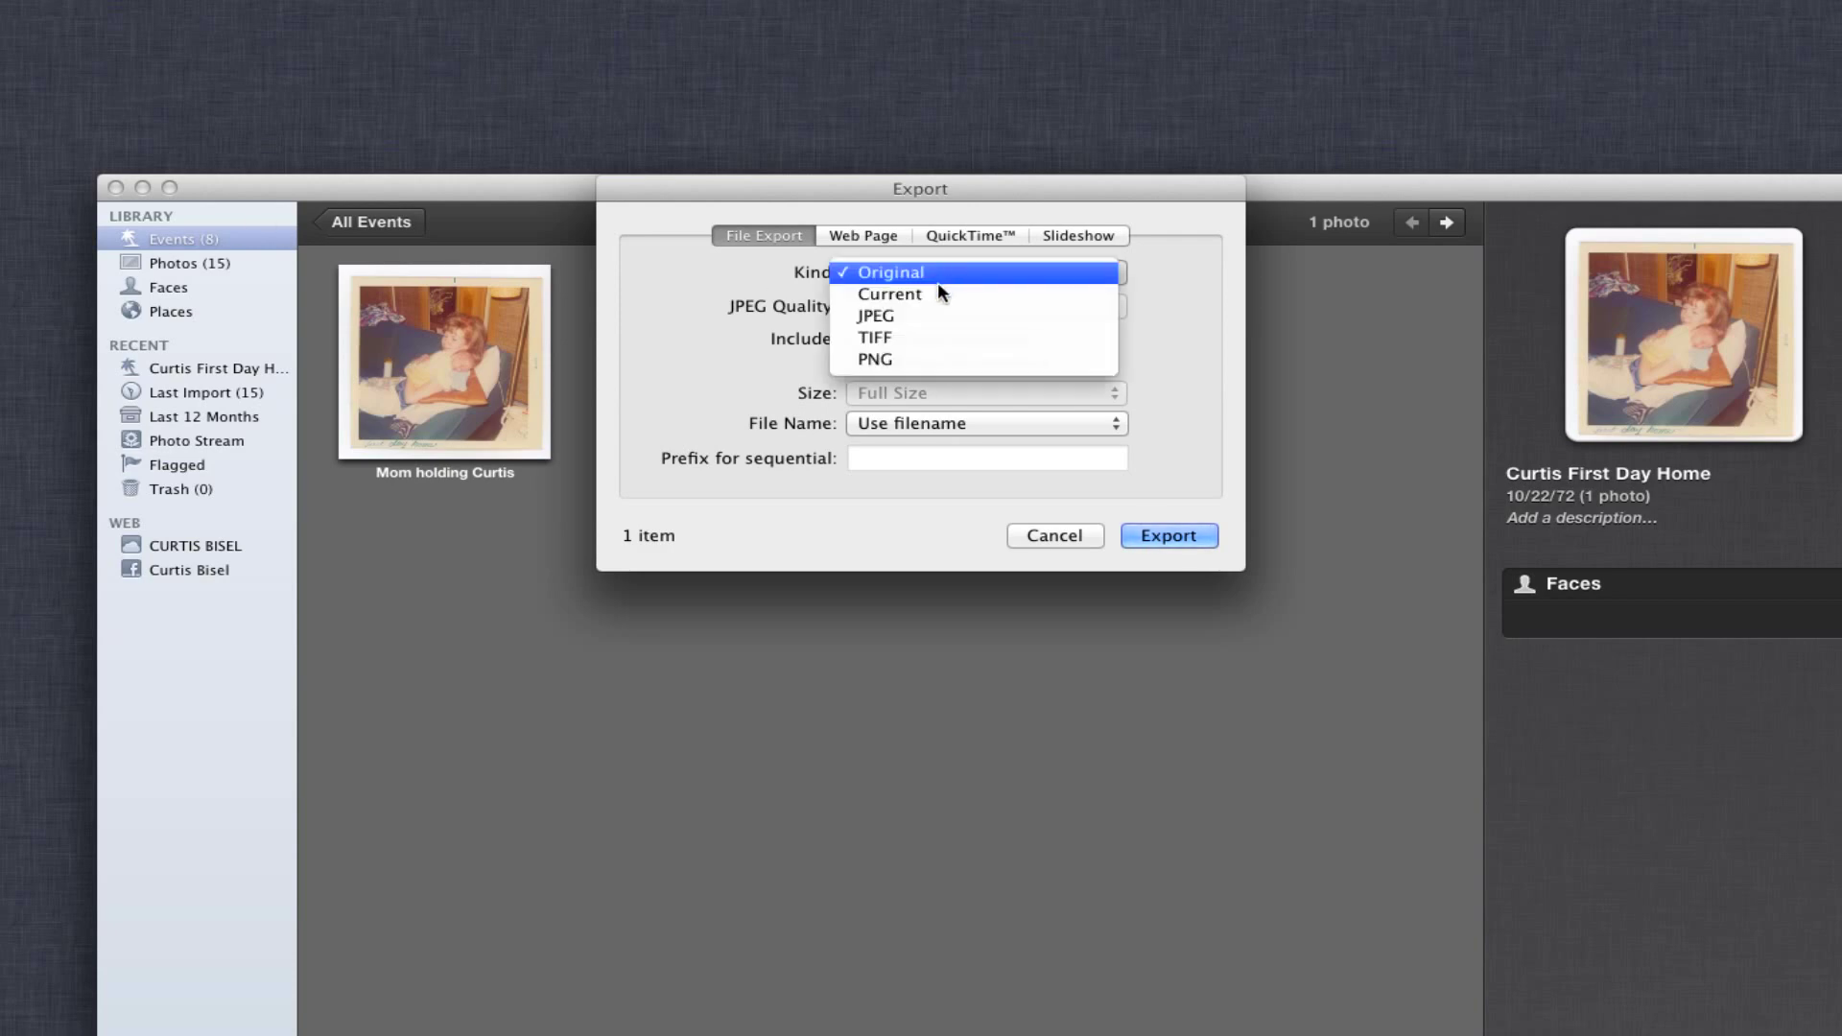
{"action": "left_click", "coordinate": [935, 308]}
{"action": "left_click", "coordinate": [934, 307]}
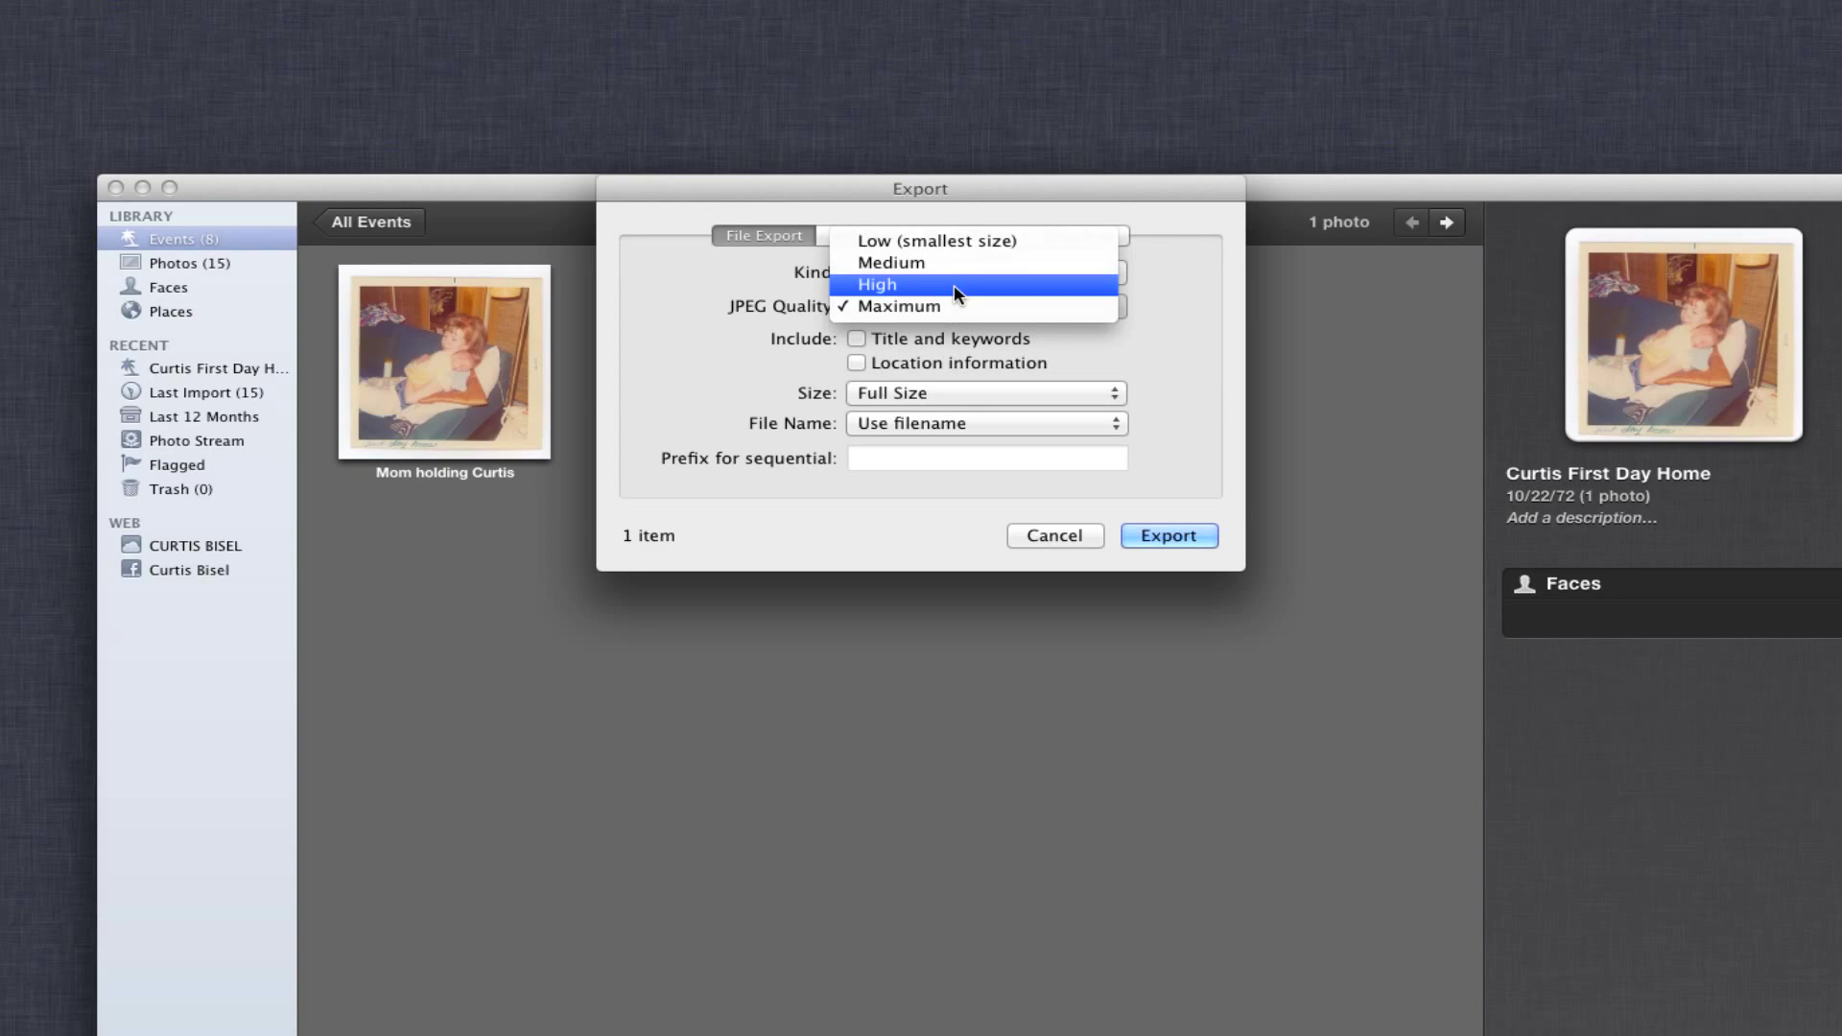
{"action": "left_click", "coordinate": [957, 263]}
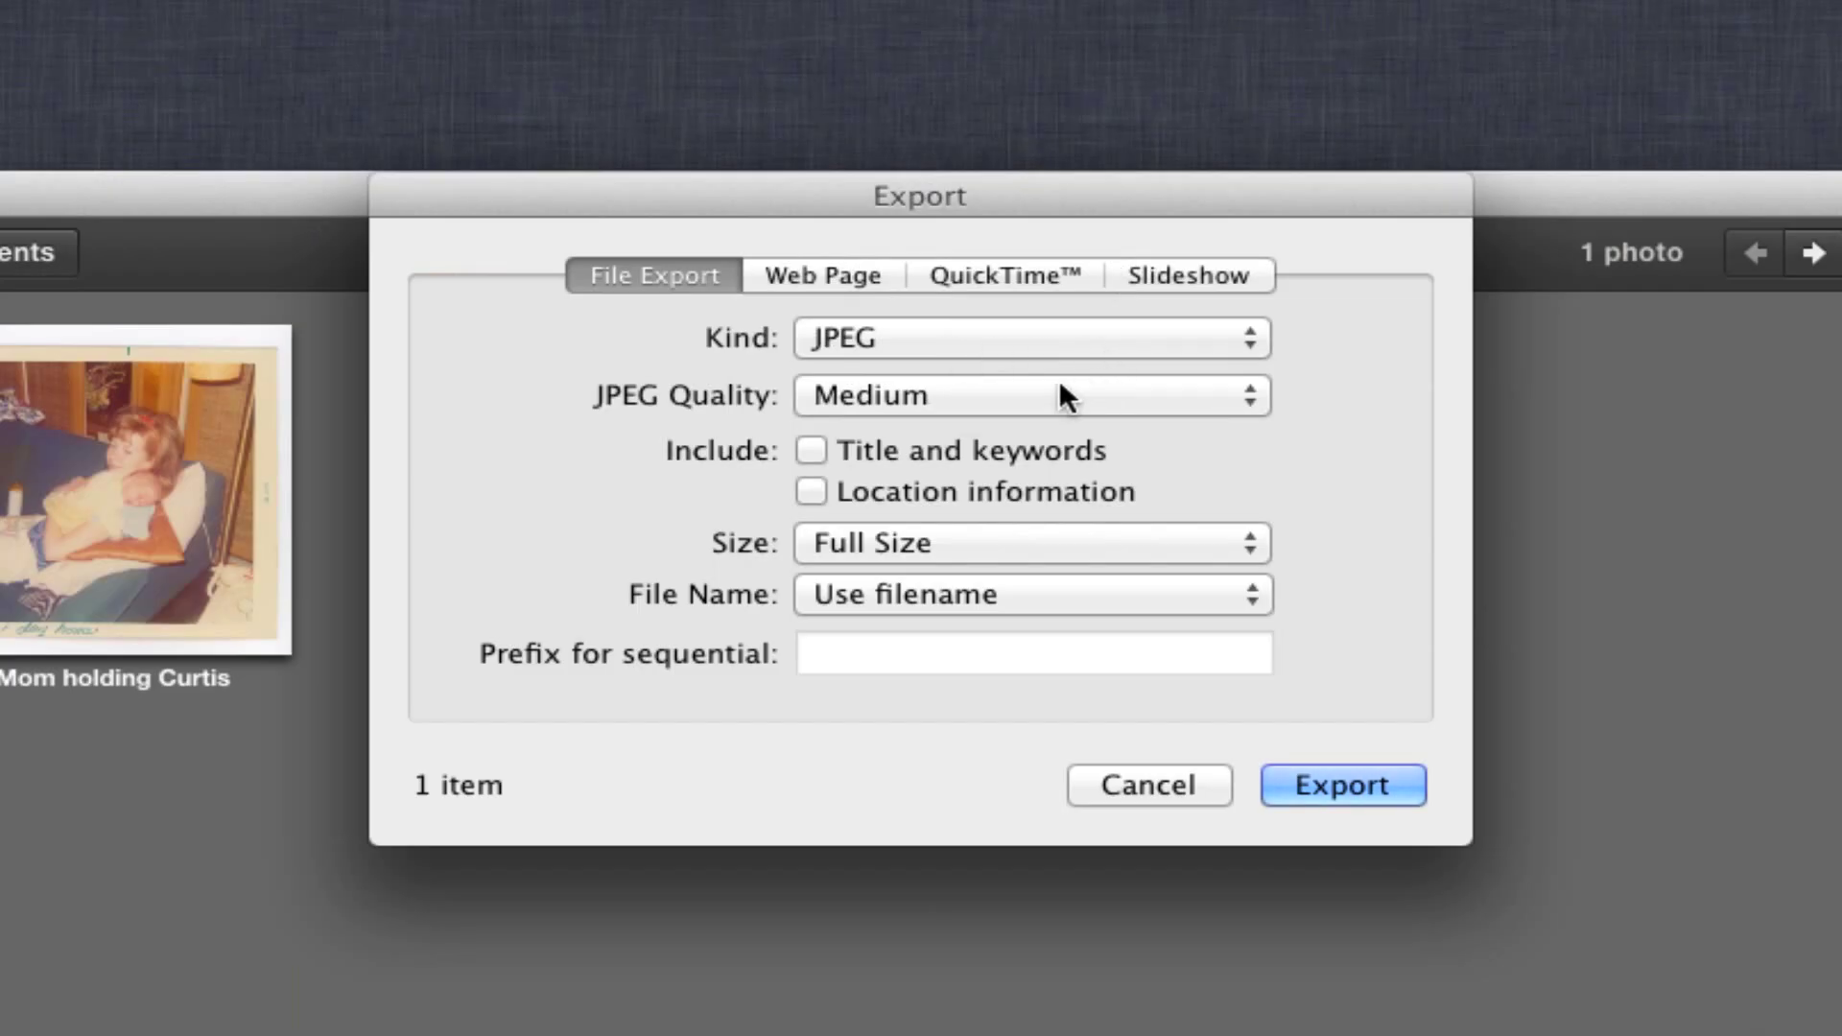
{"action": "left_click", "coordinate": [986, 306]}
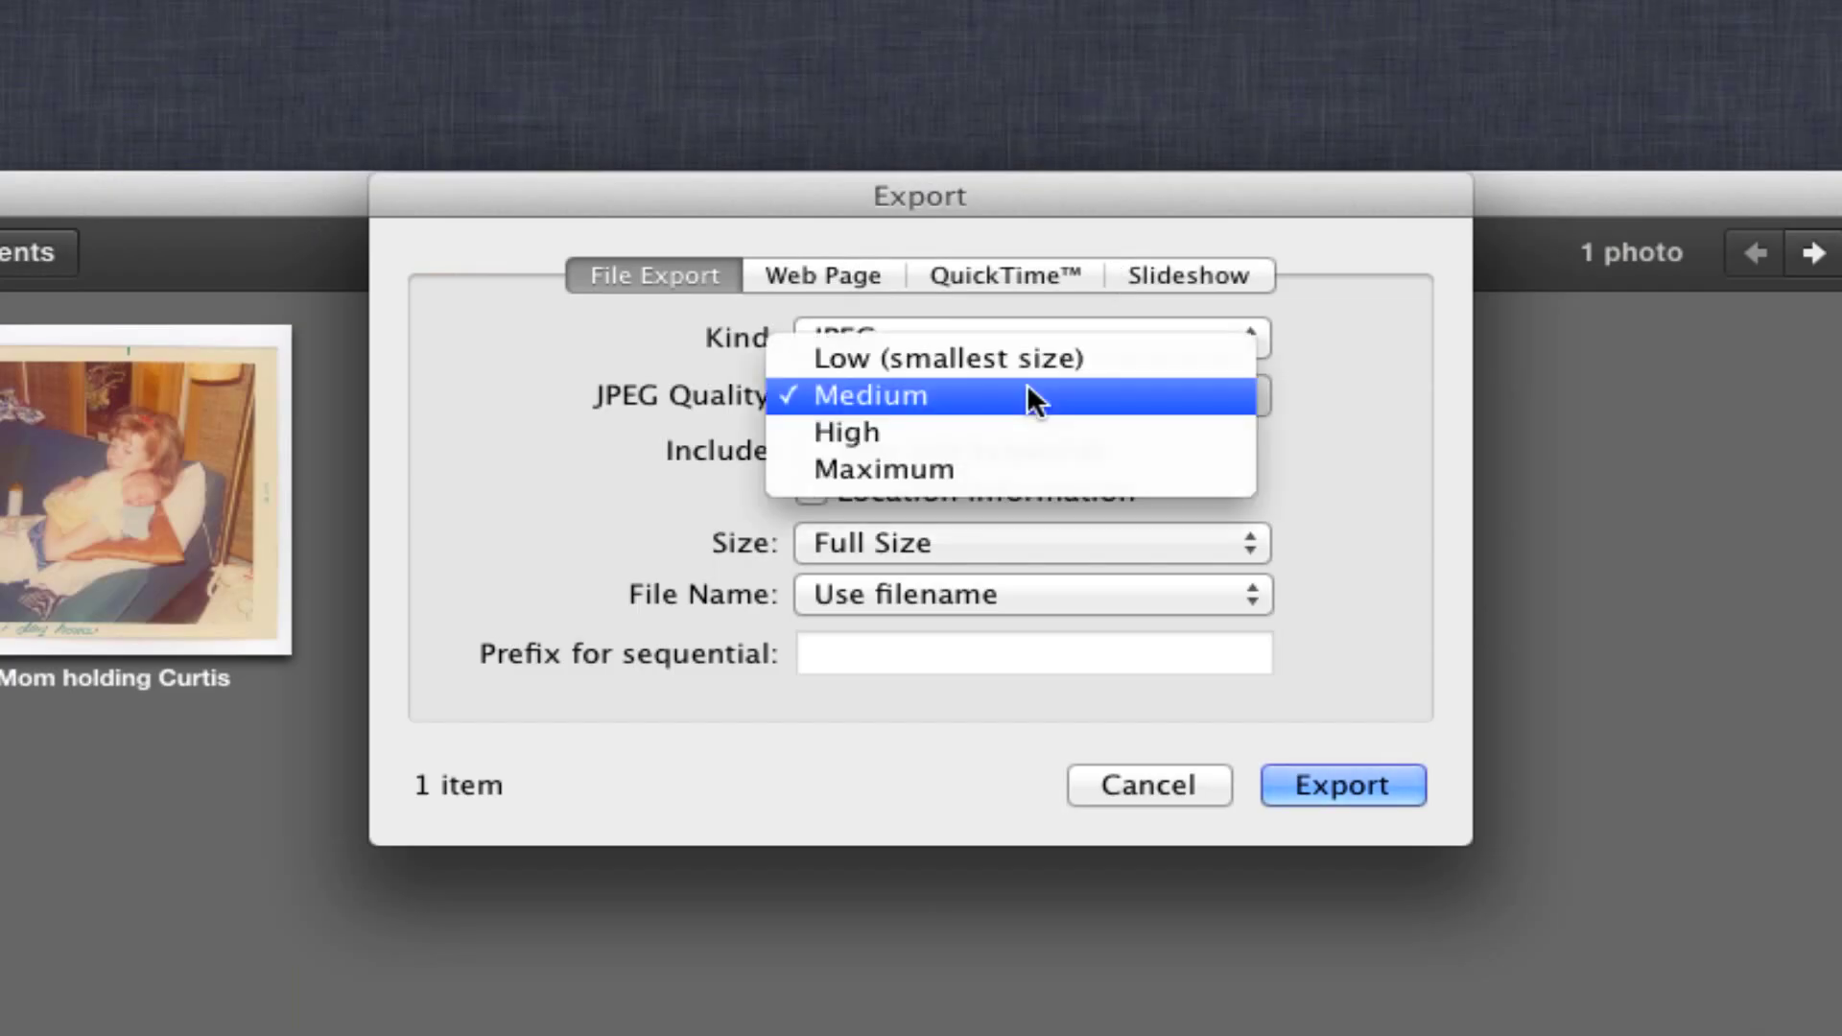
{"action": "left_click", "coordinate": [1022, 474]}
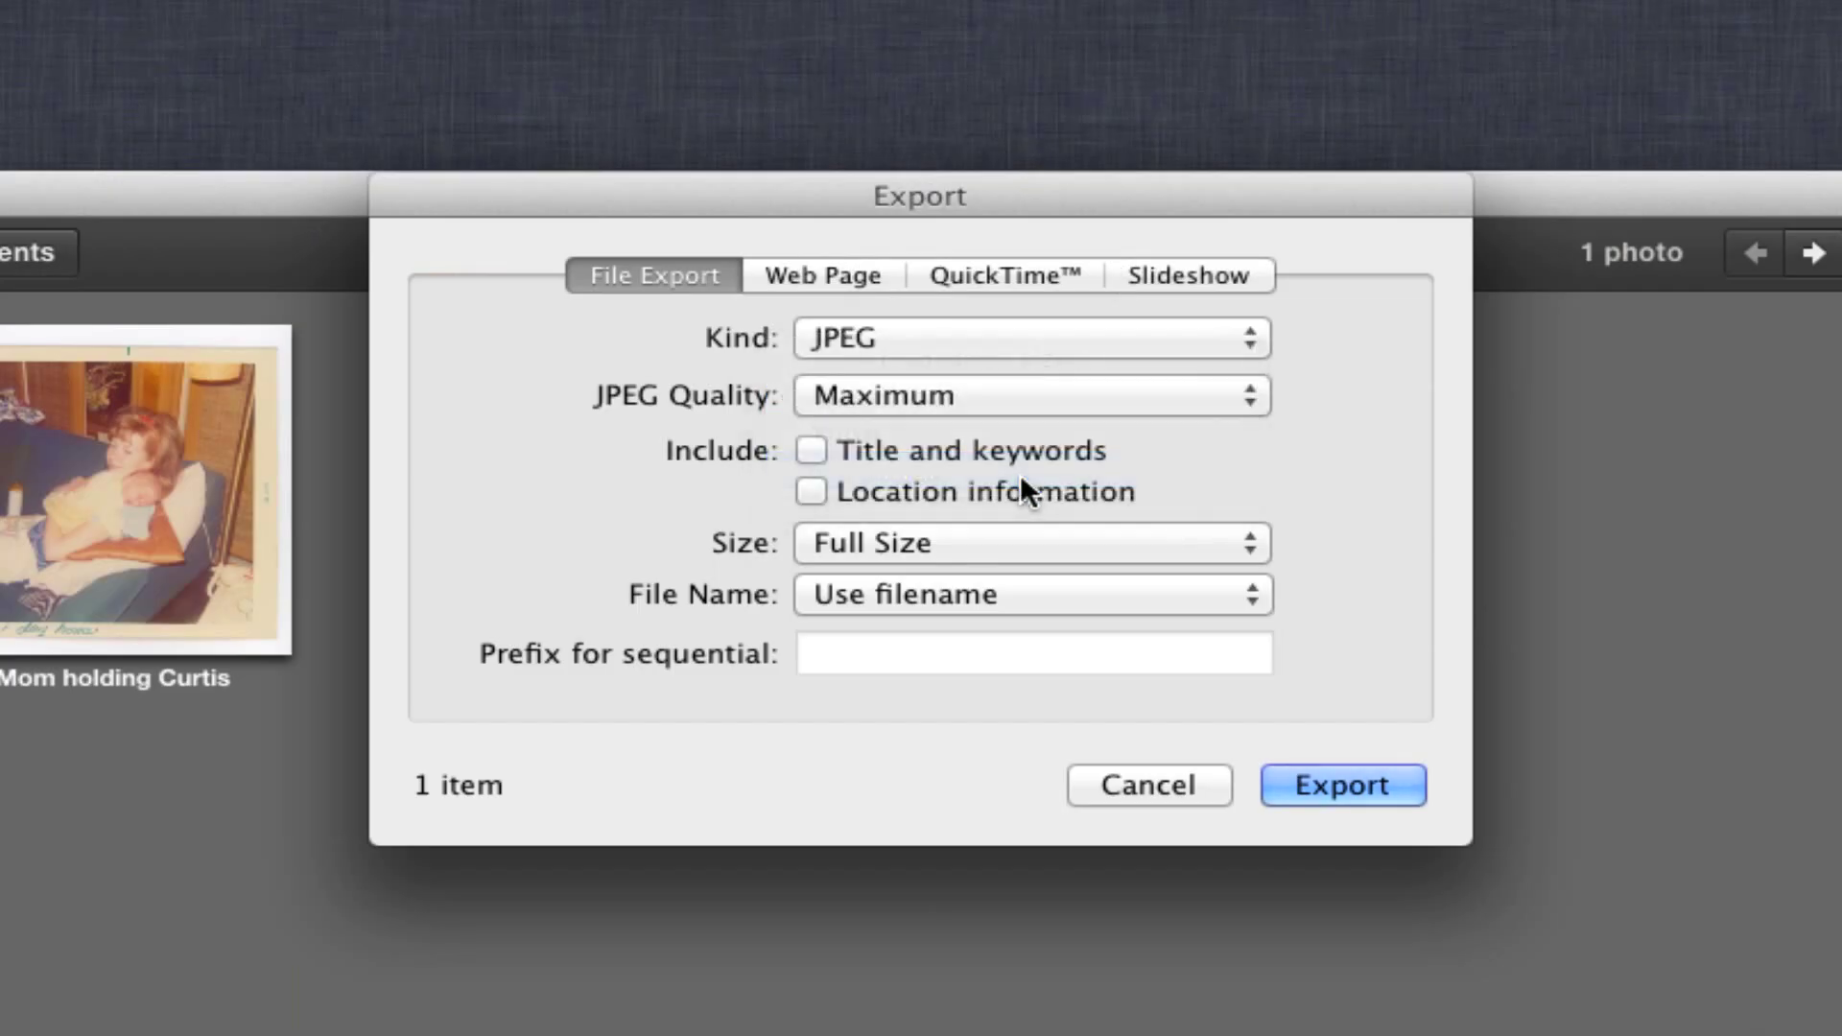
{"action": "left_click", "coordinate": [982, 337]}
{"action": "left_click", "coordinate": [986, 381]}
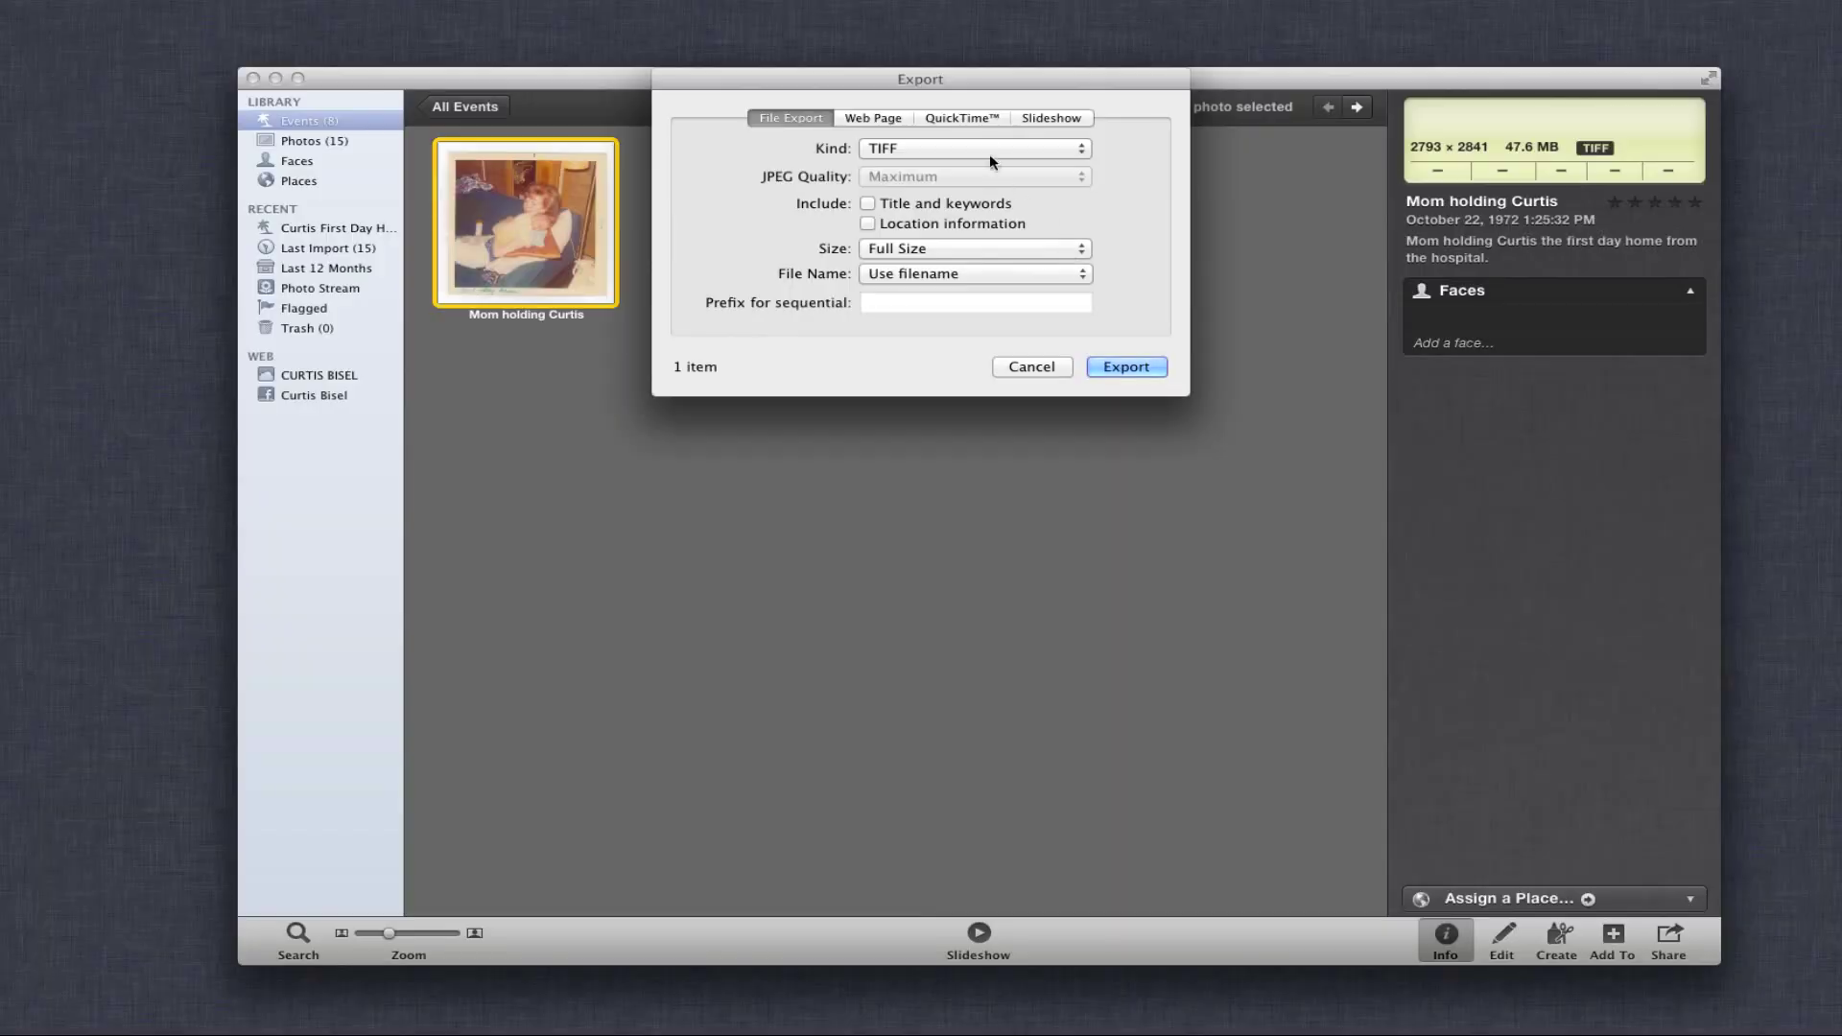
{"action": "left_click", "coordinate": [988, 150]}
{"action": "left_click", "coordinate": [986, 130]}
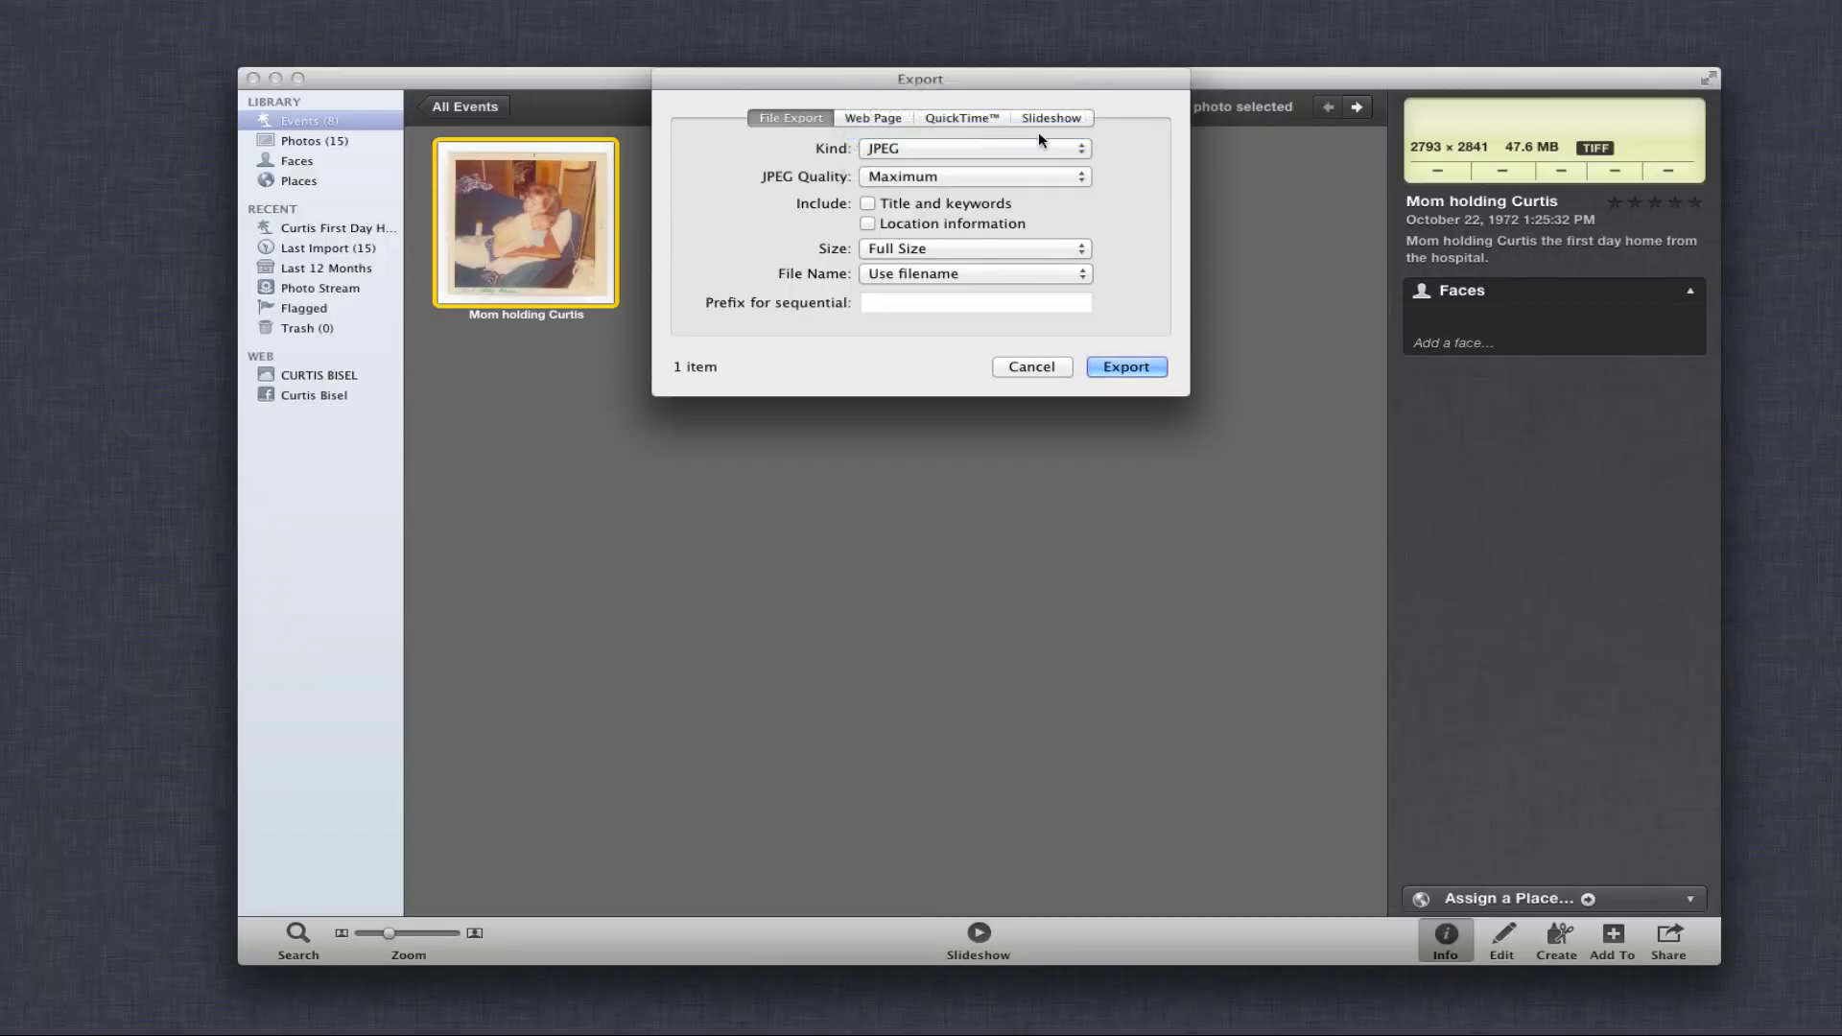
{"action": "left_click", "coordinate": [974, 176]}
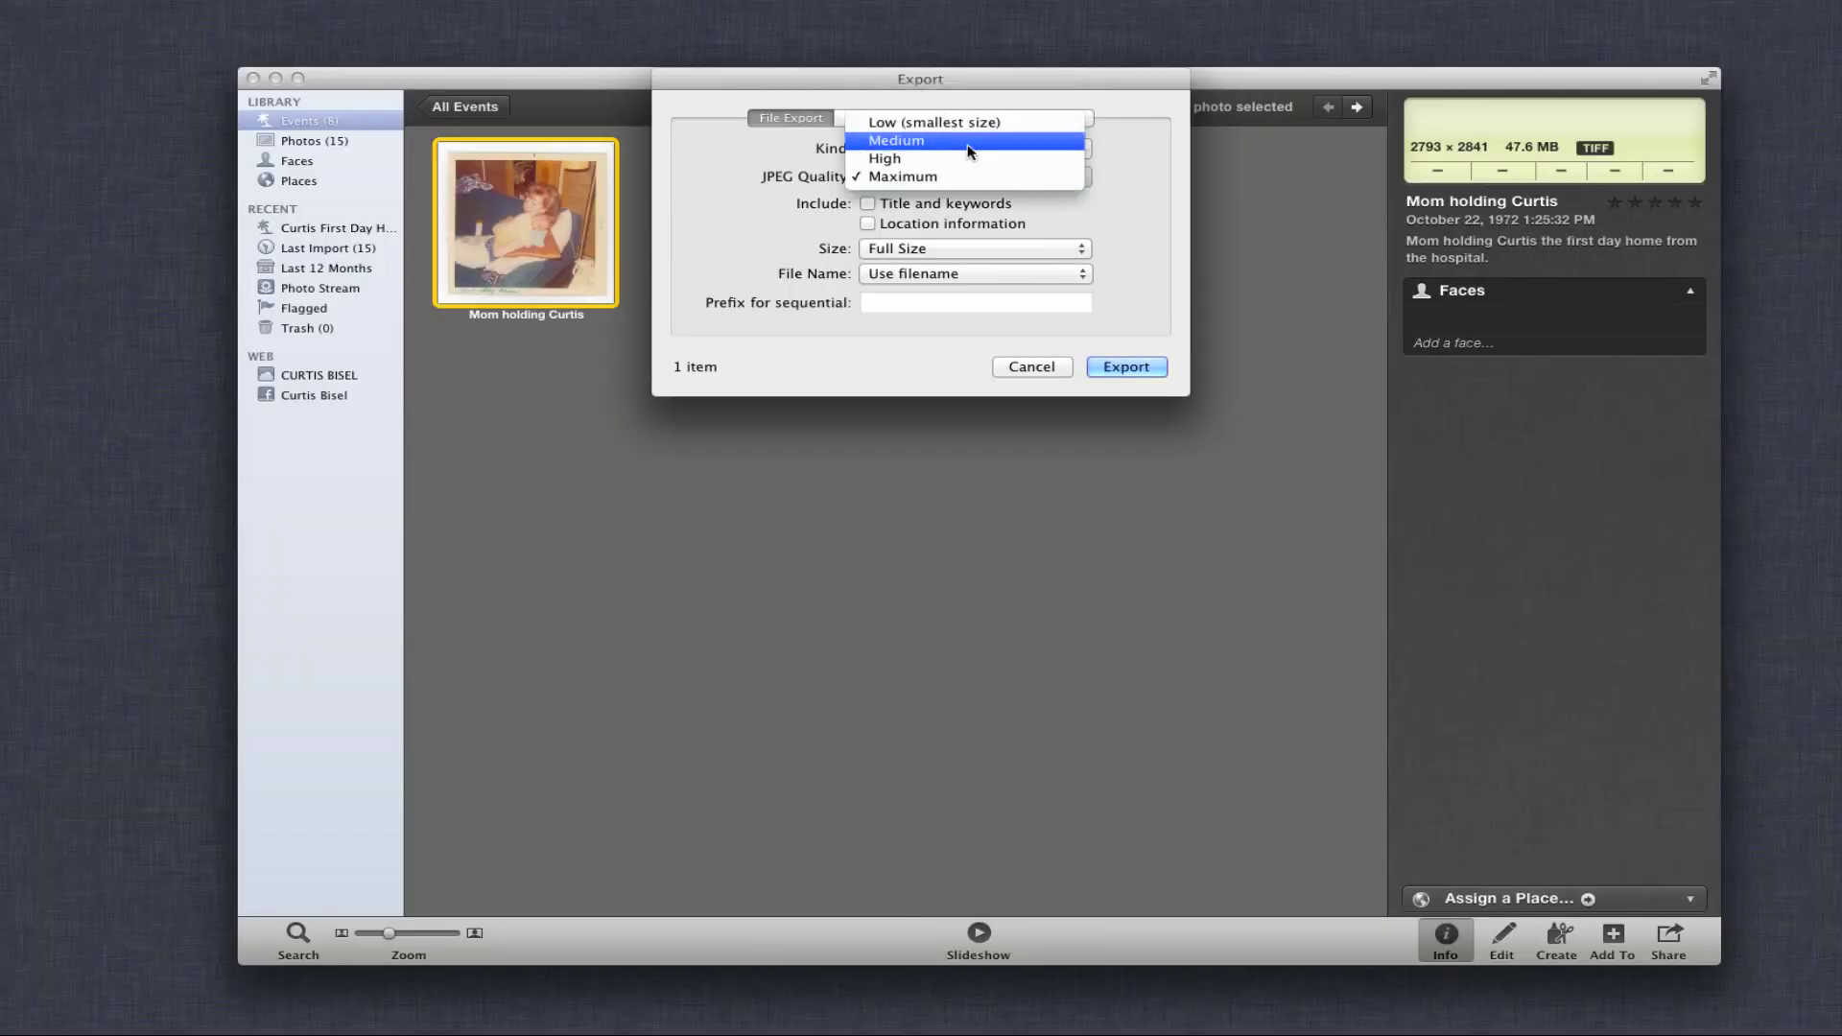
{"action": "left_click", "coordinate": [969, 144]}
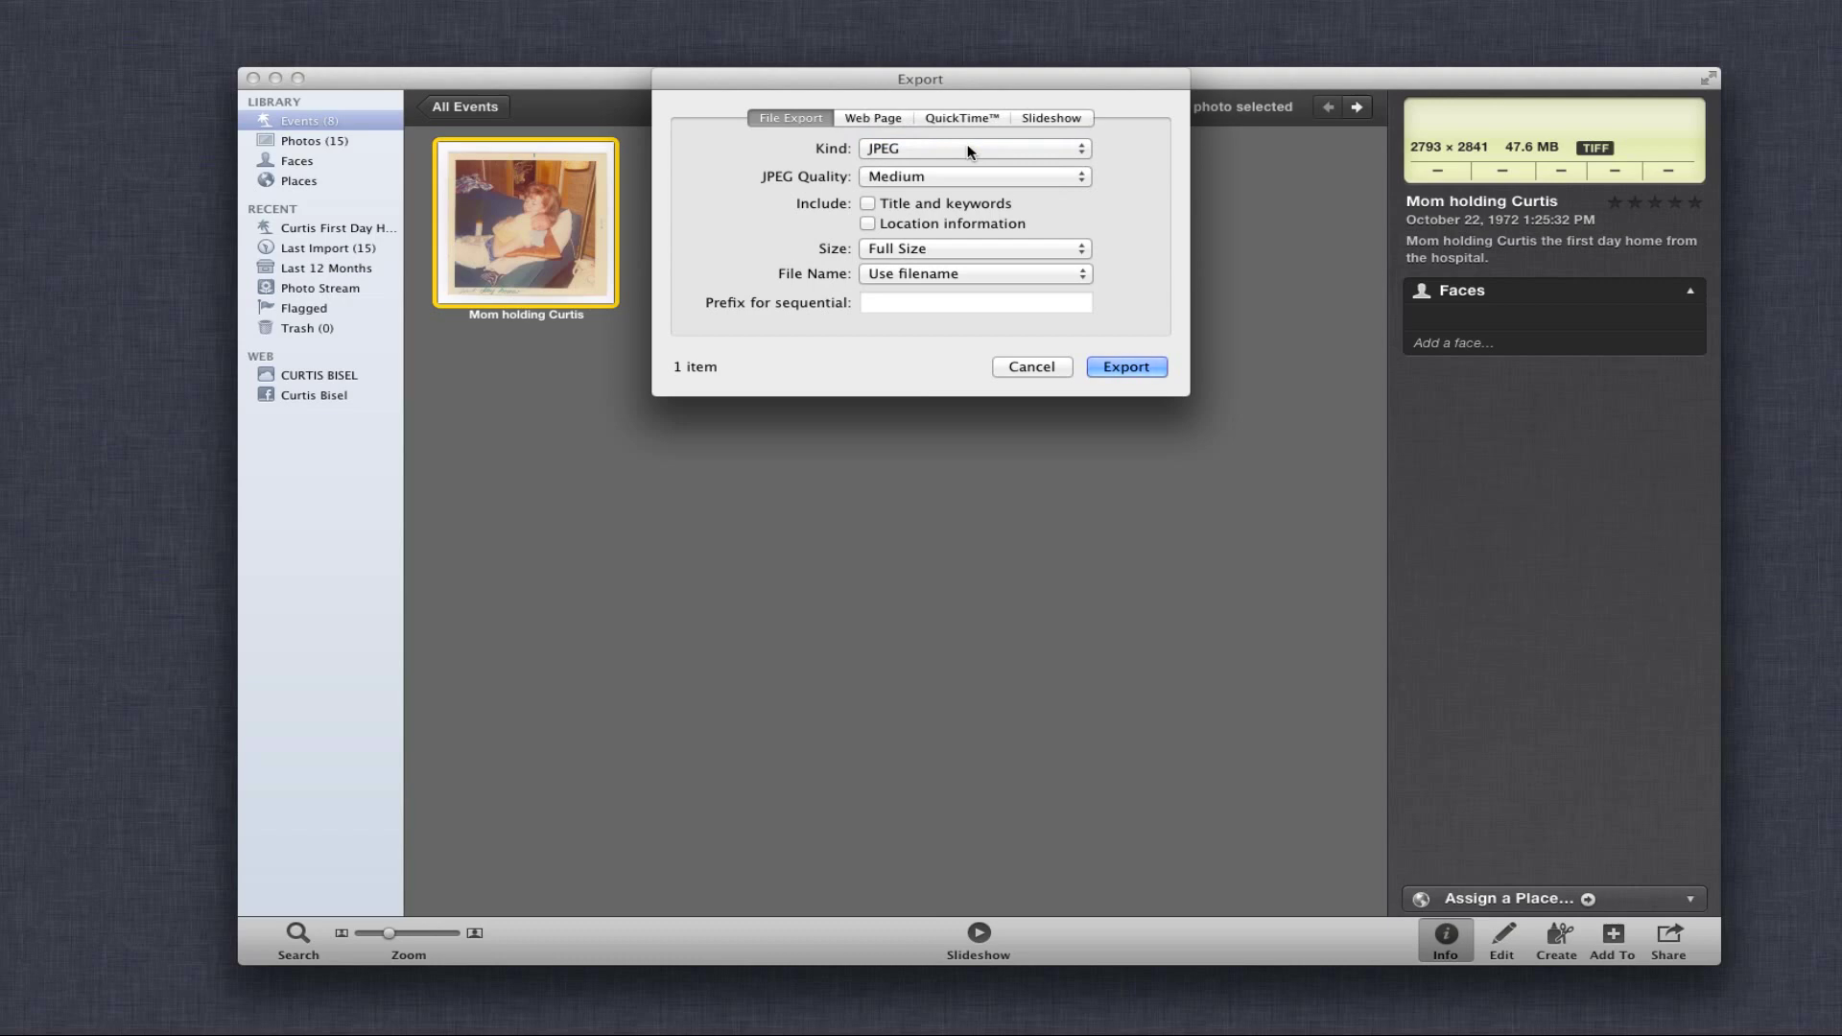
Step: Tick Title and keywords and set the File Name option to Use title
{"action": "left_click", "coordinate": [867, 203]}
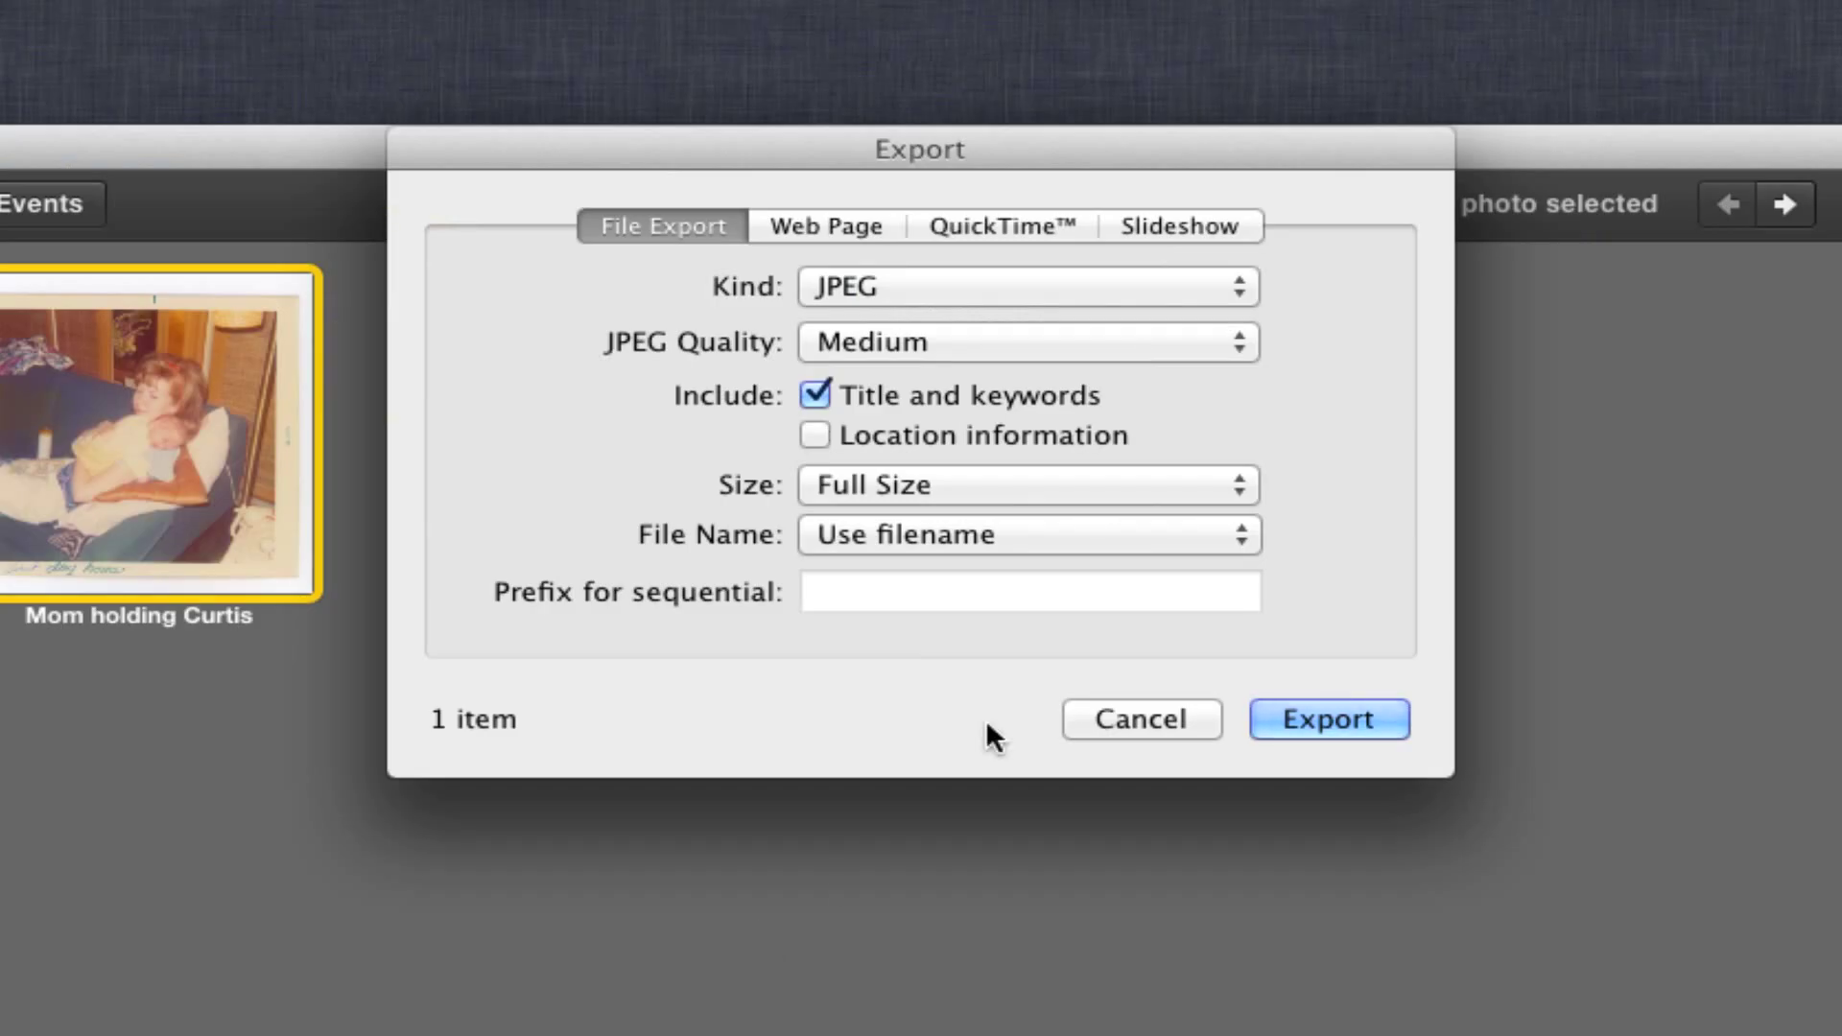
{"action": "left_click", "coordinate": [1090, 537]}
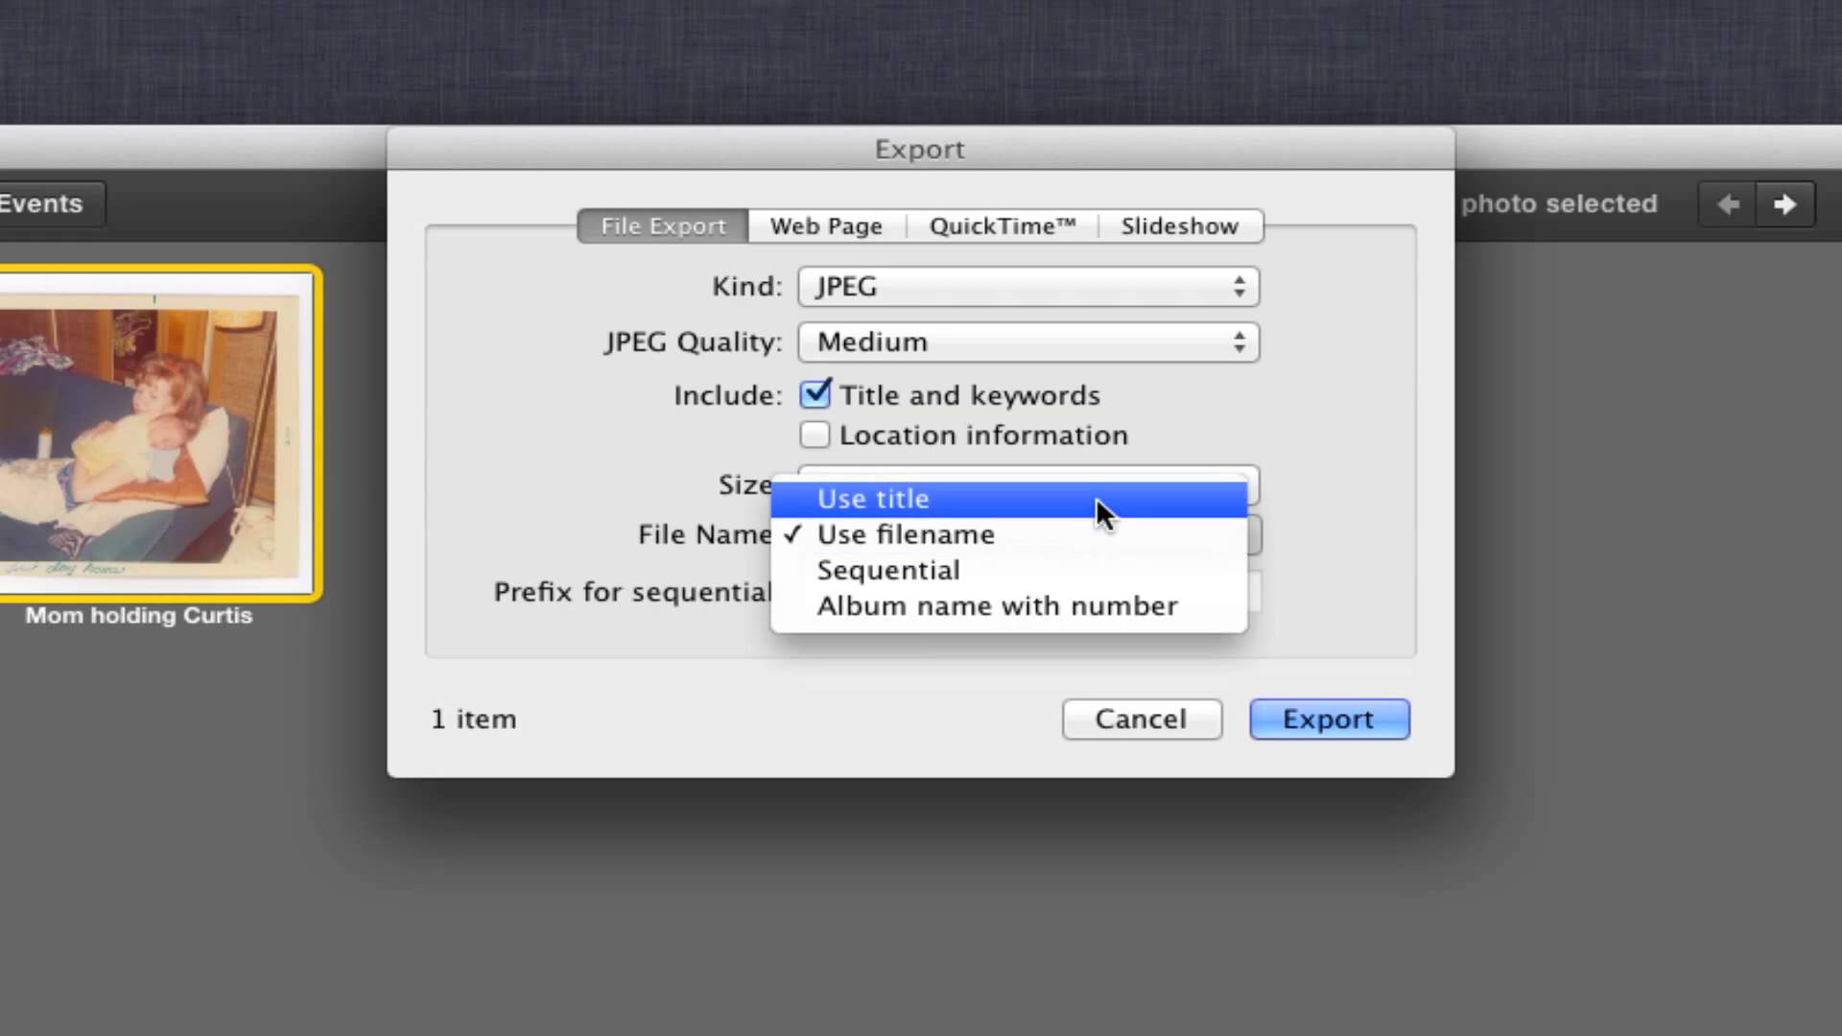
{"action": "left_click", "coordinate": [1096, 499]}
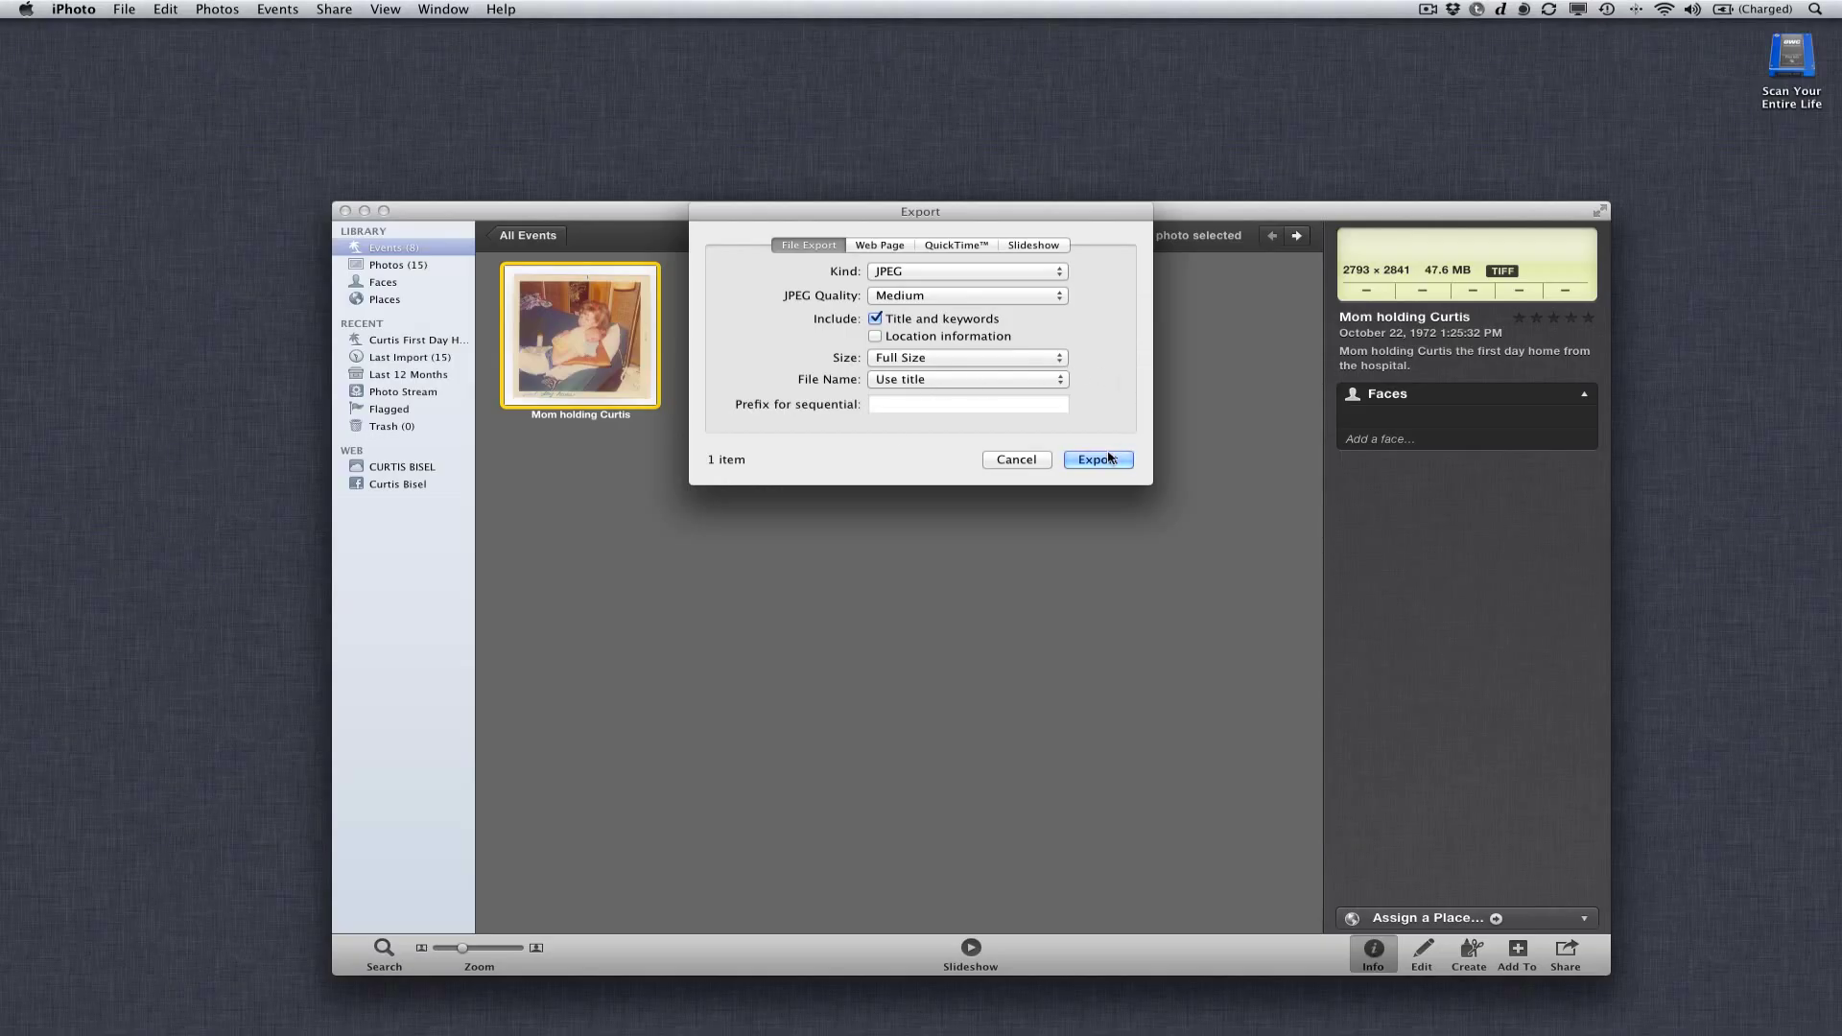
Step: Export the JPEG to the Desktop as 'Mom holding Curtis.jpg'
{"action": "left_click", "coordinate": [1104, 459]}
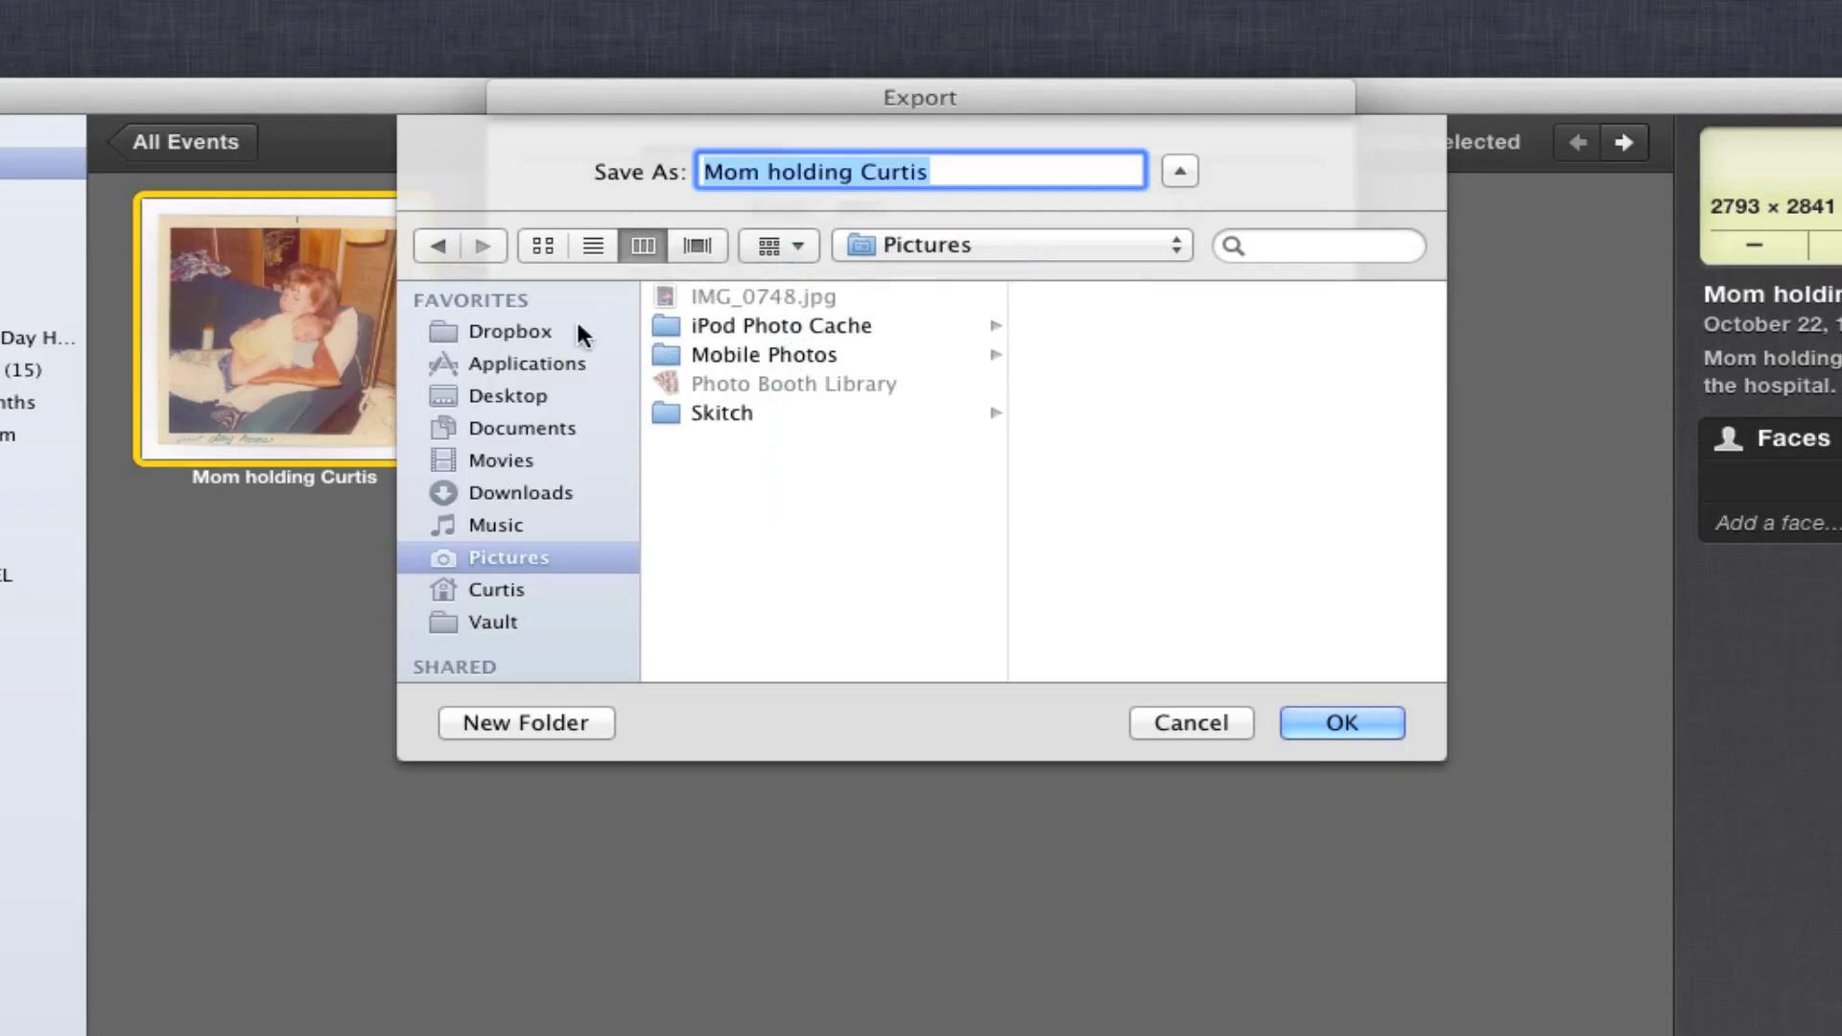
{"action": "left_click", "coordinate": [533, 395]}
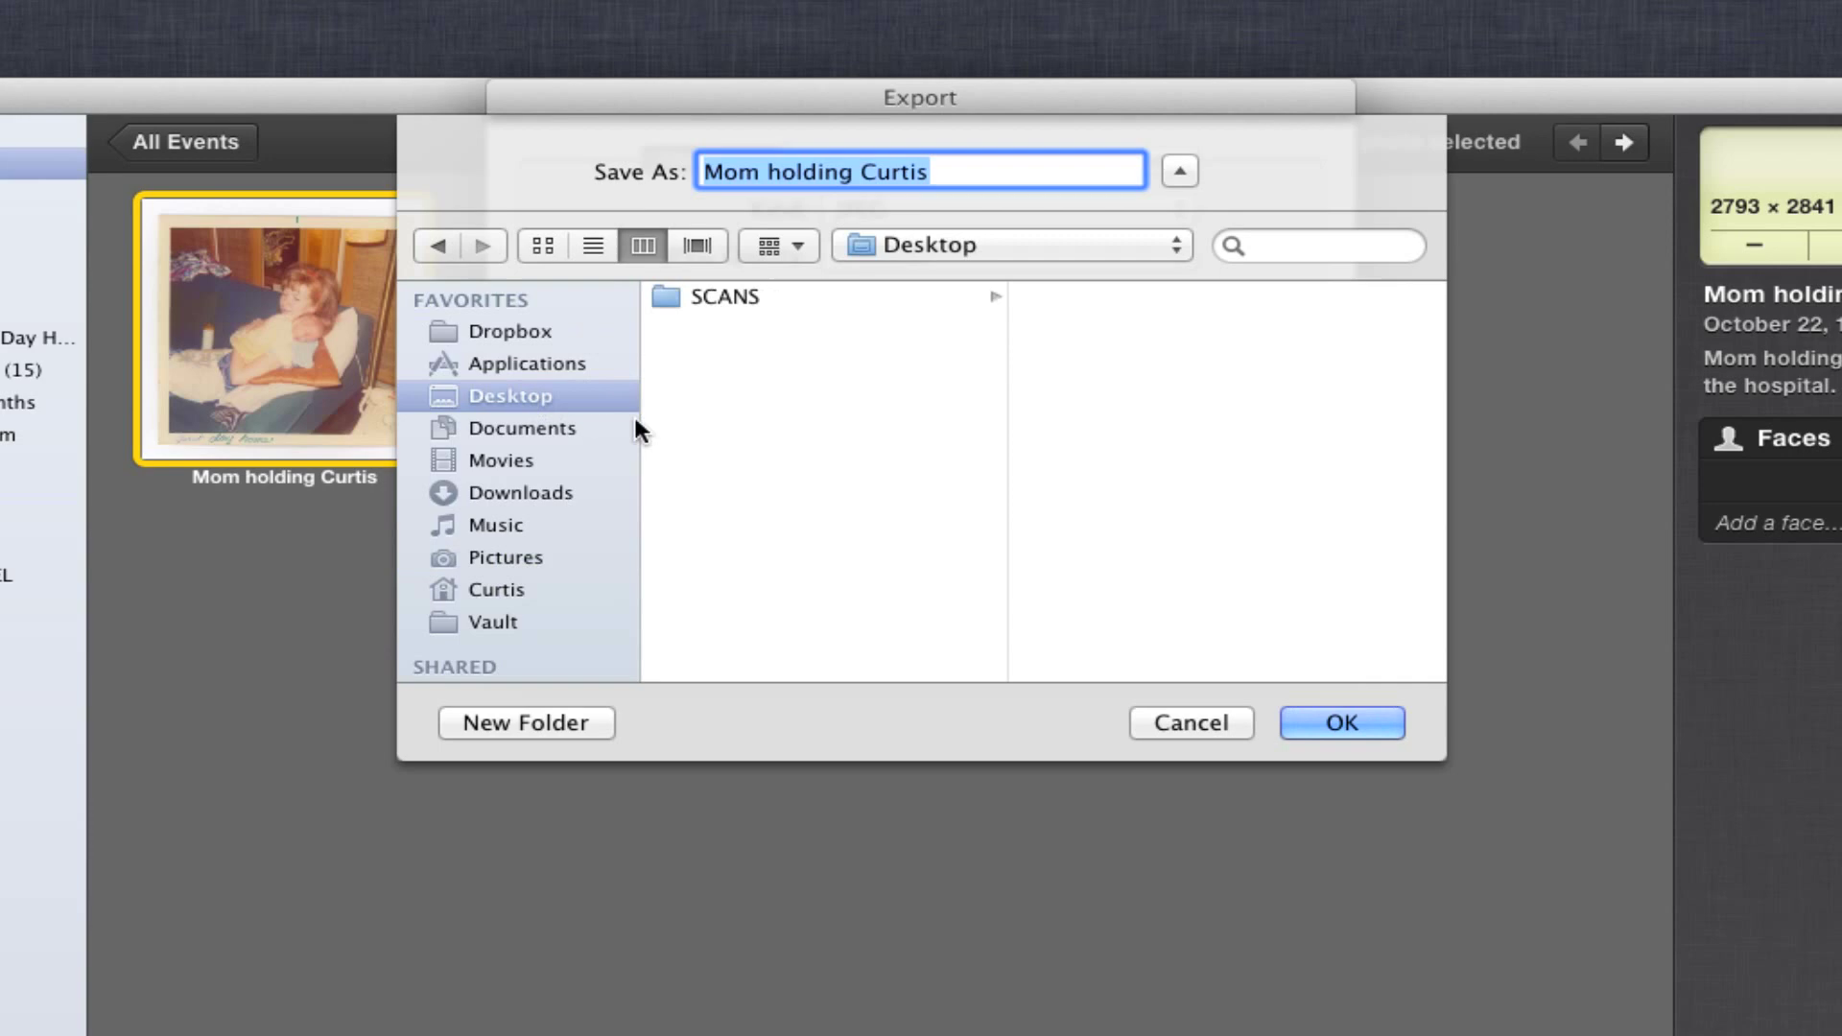
{"action": "left_click", "coordinate": [1360, 726]}
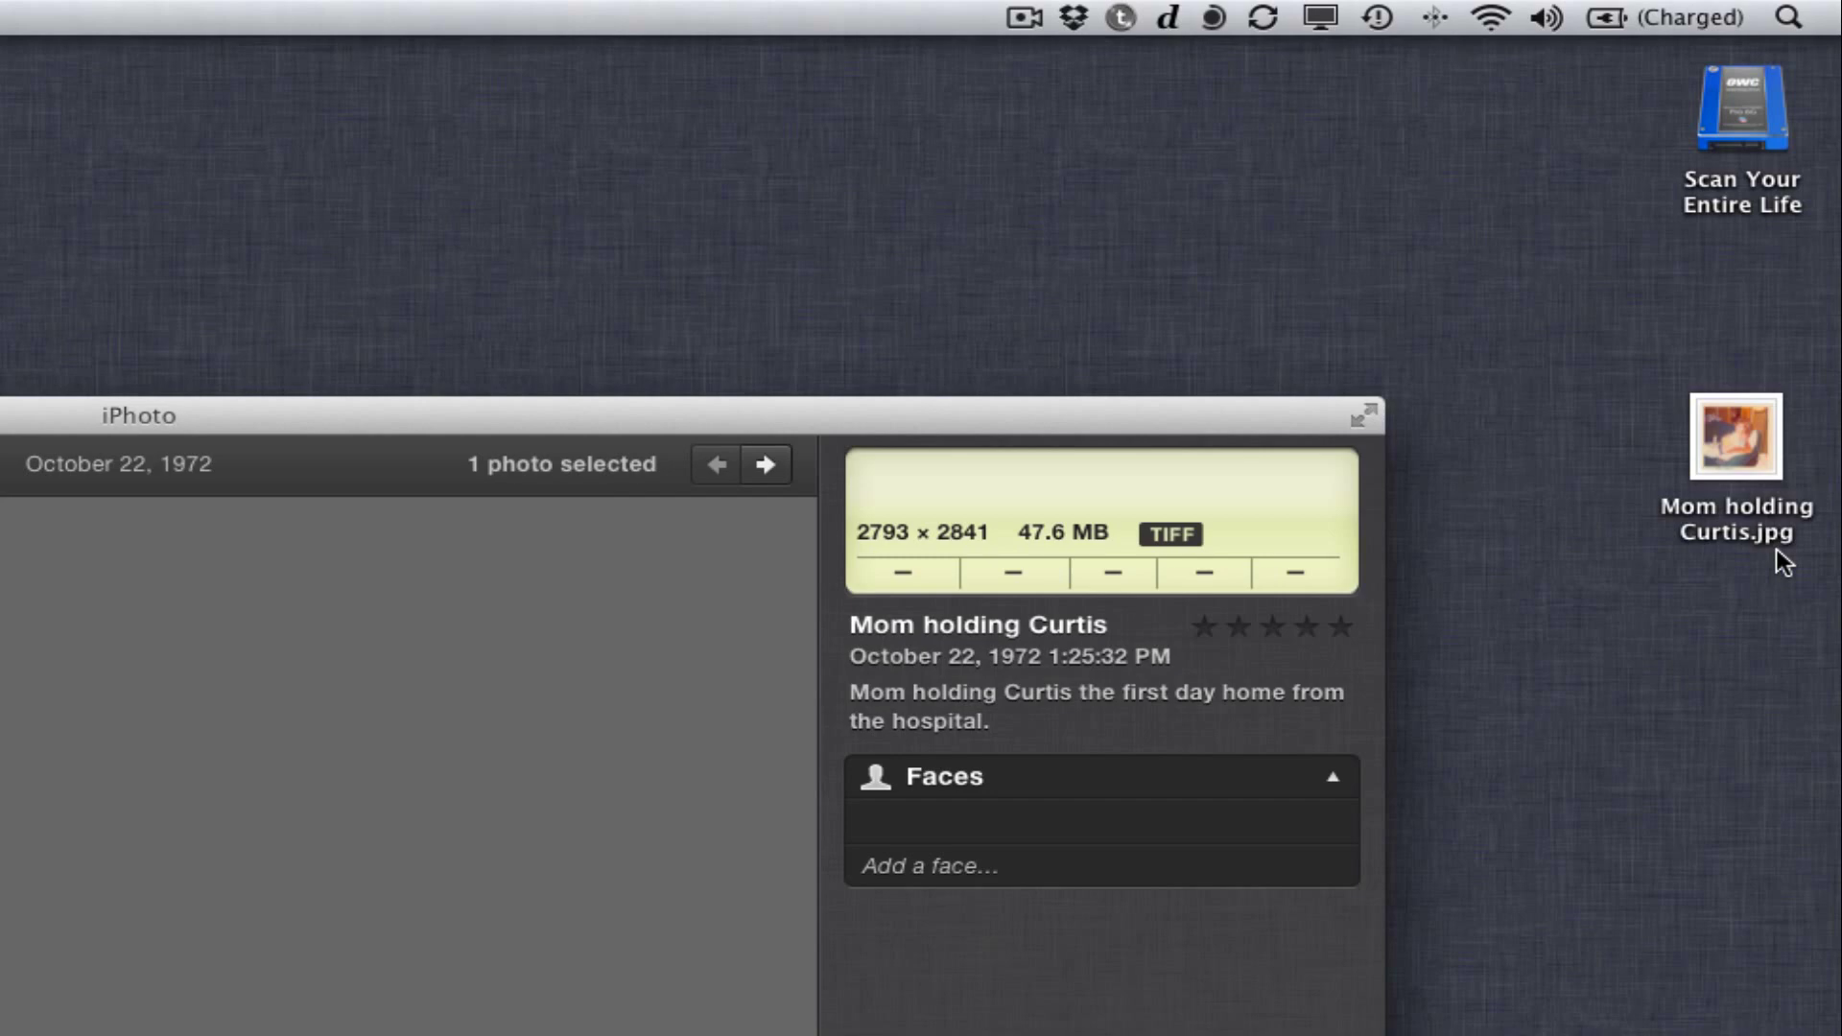
Step: Open 'Mom holding Curtis.jpg' in iExifer and scroll to its IPTC Object Name and Caption fields
{"action": "left_click", "coordinate": [1760, 423], "text": "ctrl"}
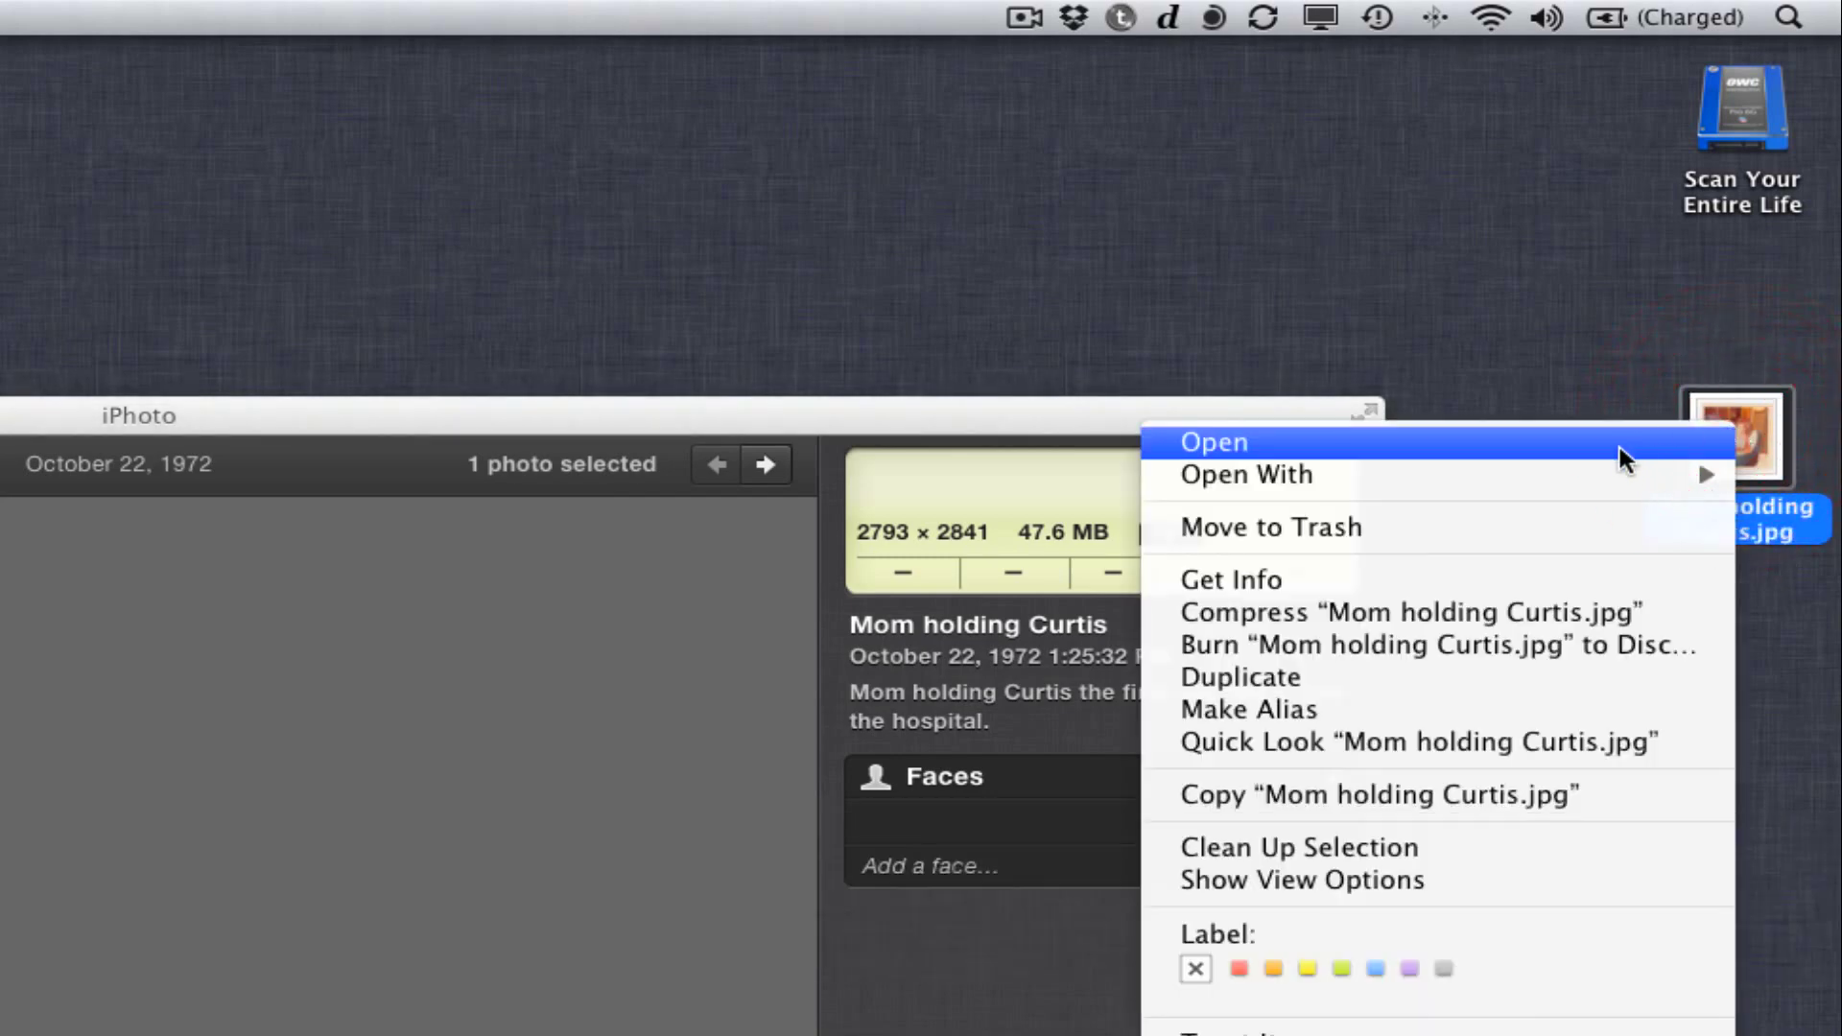
{"action": "mouse_move", "coordinate": [1246, 248]}
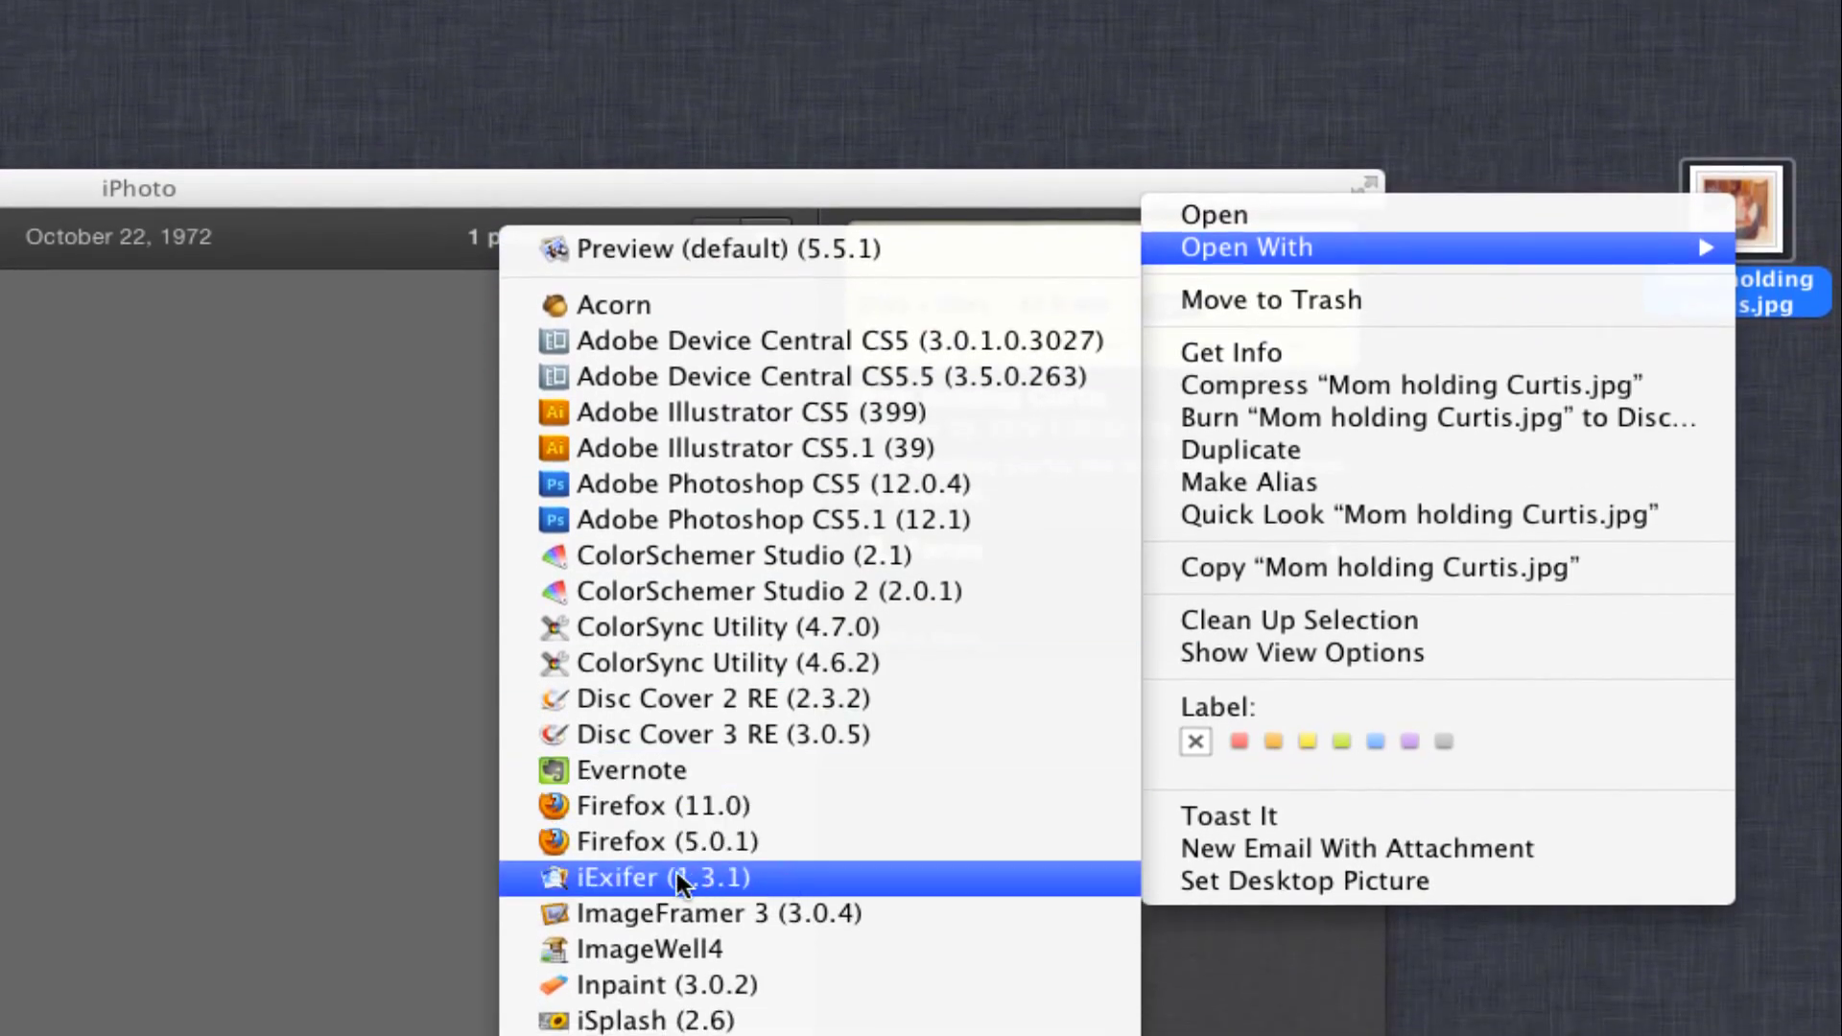
{"action": "left_click", "coordinate": [671, 873]}
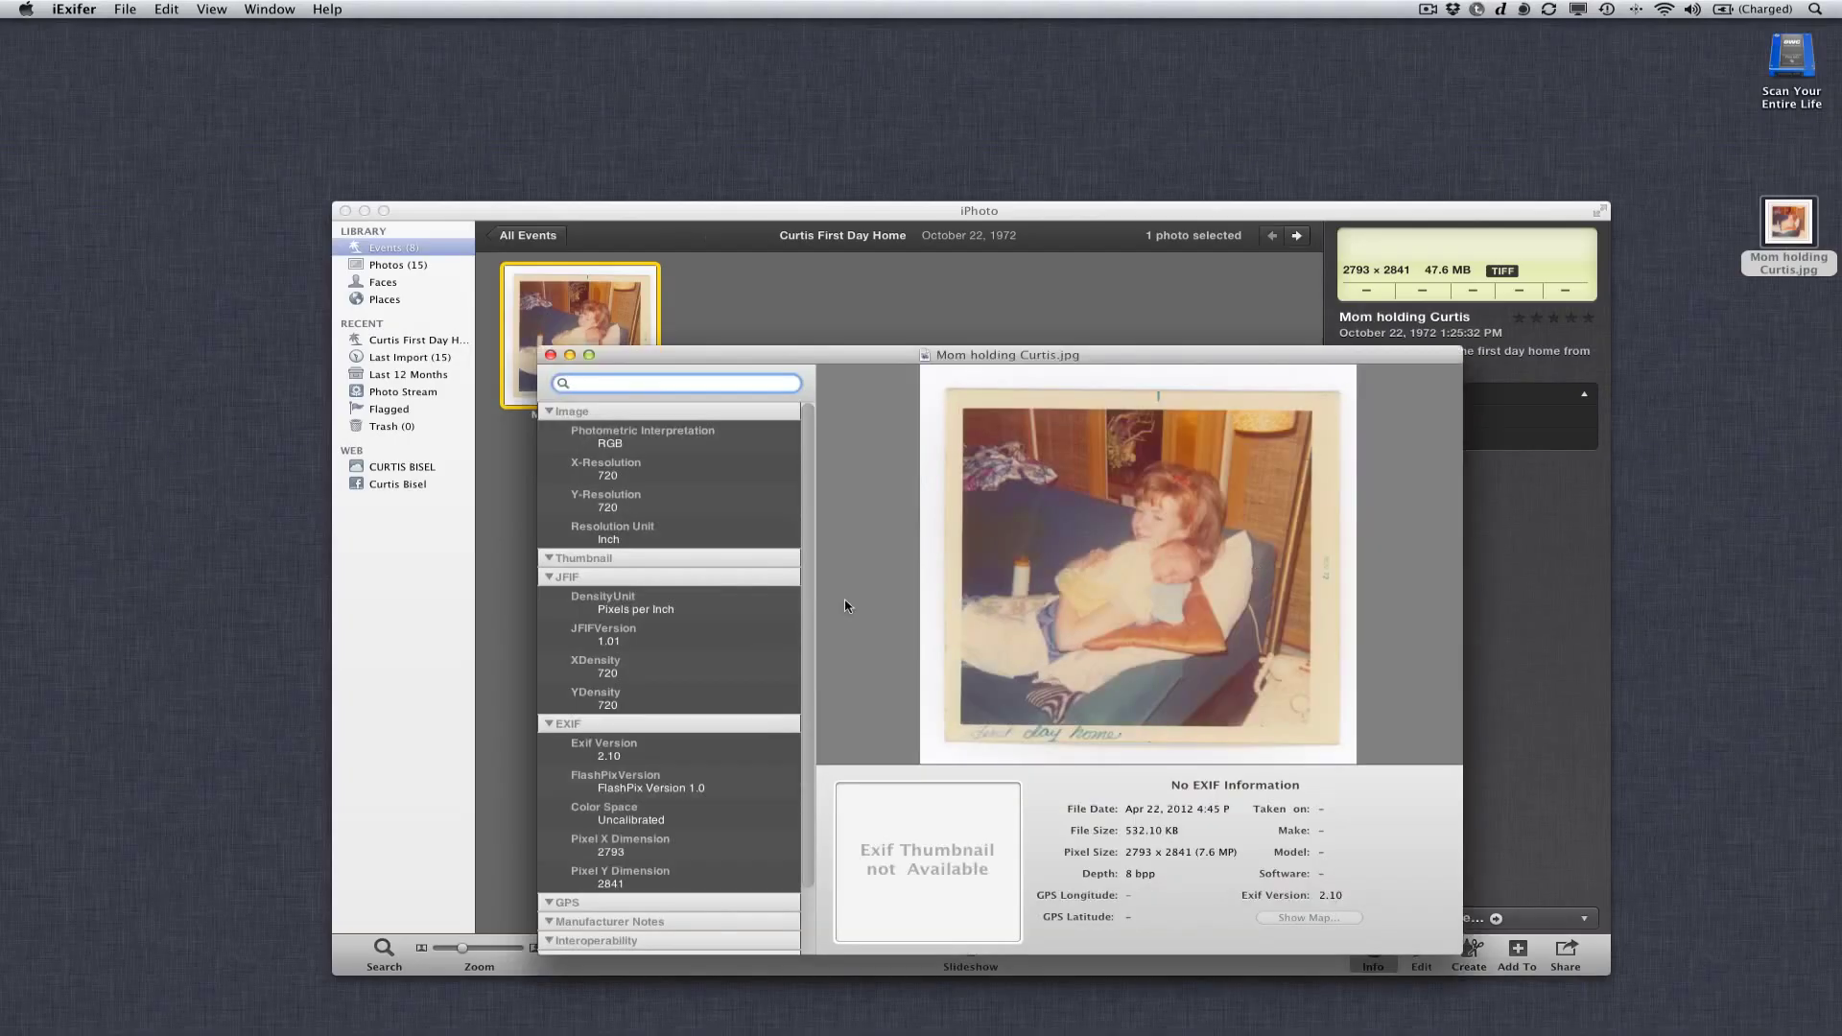
{"action": "scroll", "coordinate": [754, 628], "scroll_direction": "down", "scroll_amount": 2}
{"action": "scroll", "coordinate": [754, 627], "scroll_direction": "down", "scroll_amount": 1}
{"action": "scroll", "coordinate": [754, 628], "scroll_direction": "down", "scroll_amount": 2}
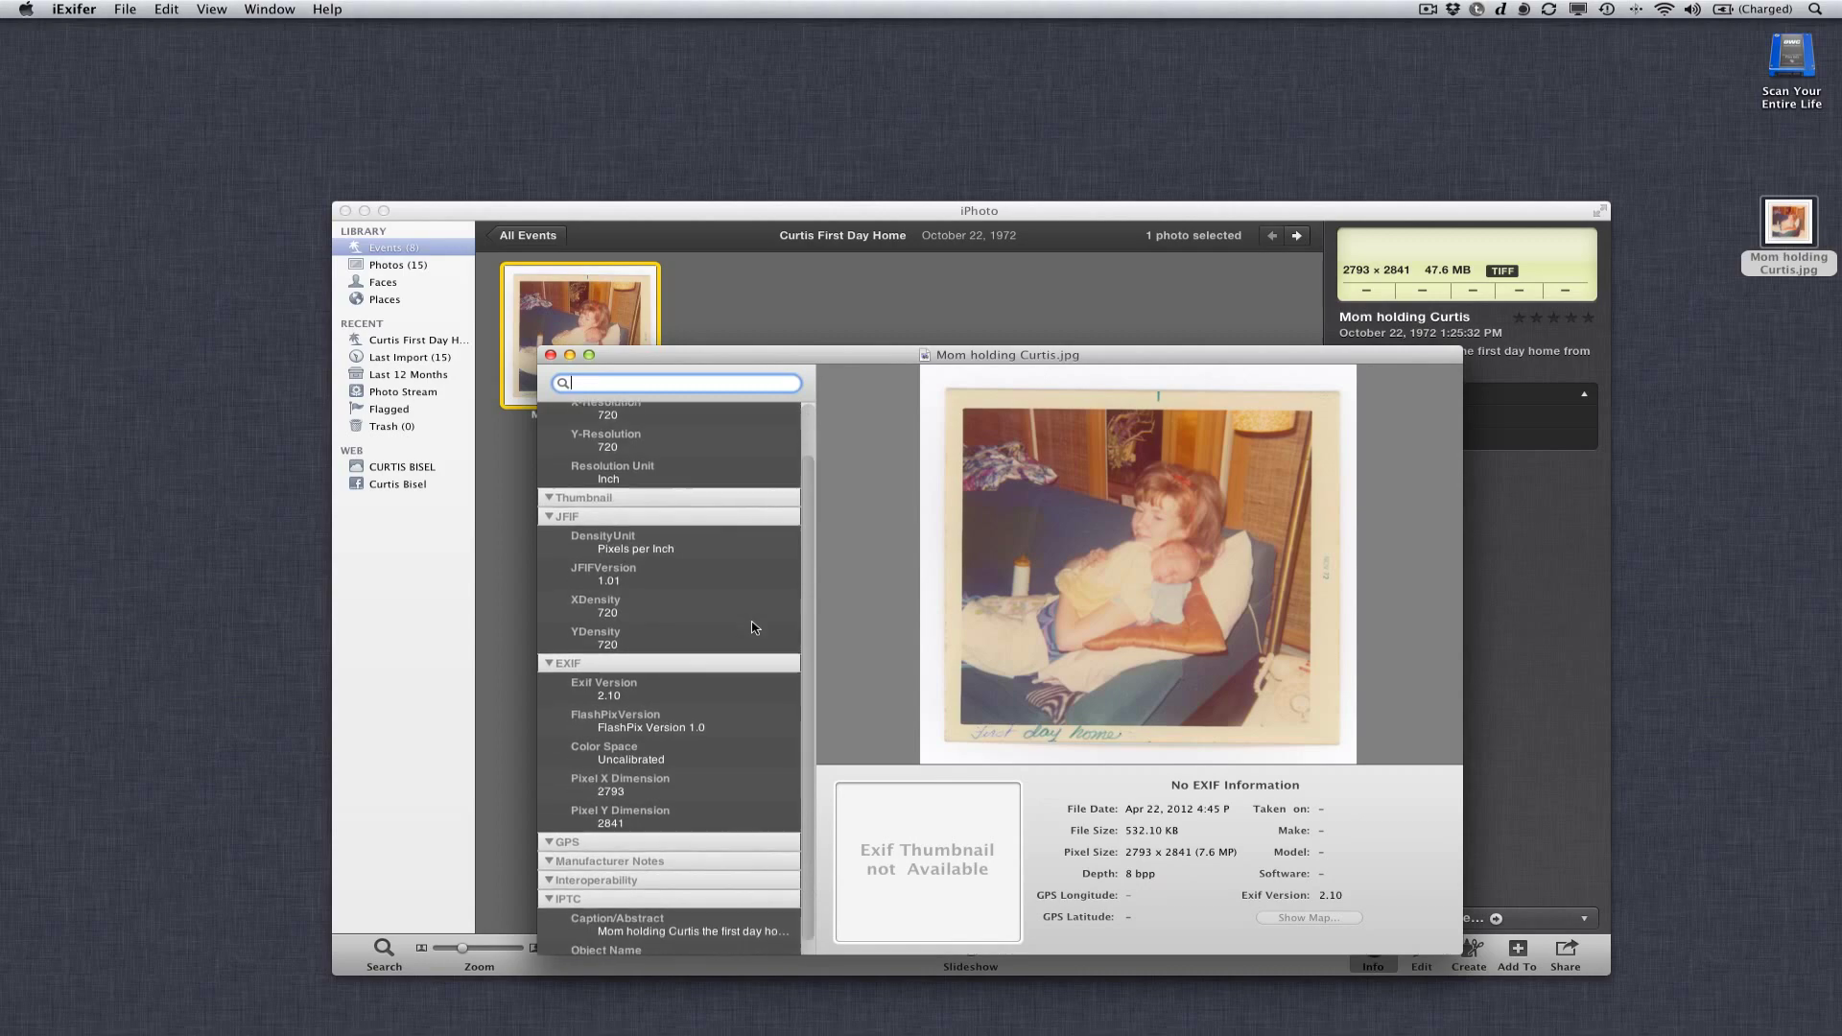
{"action": "scroll", "coordinate": [754, 628], "scroll_direction": "down", "scroll_amount": 1}
{"action": "scroll", "coordinate": [754, 627], "scroll_direction": "down", "scroll_amount": 1}
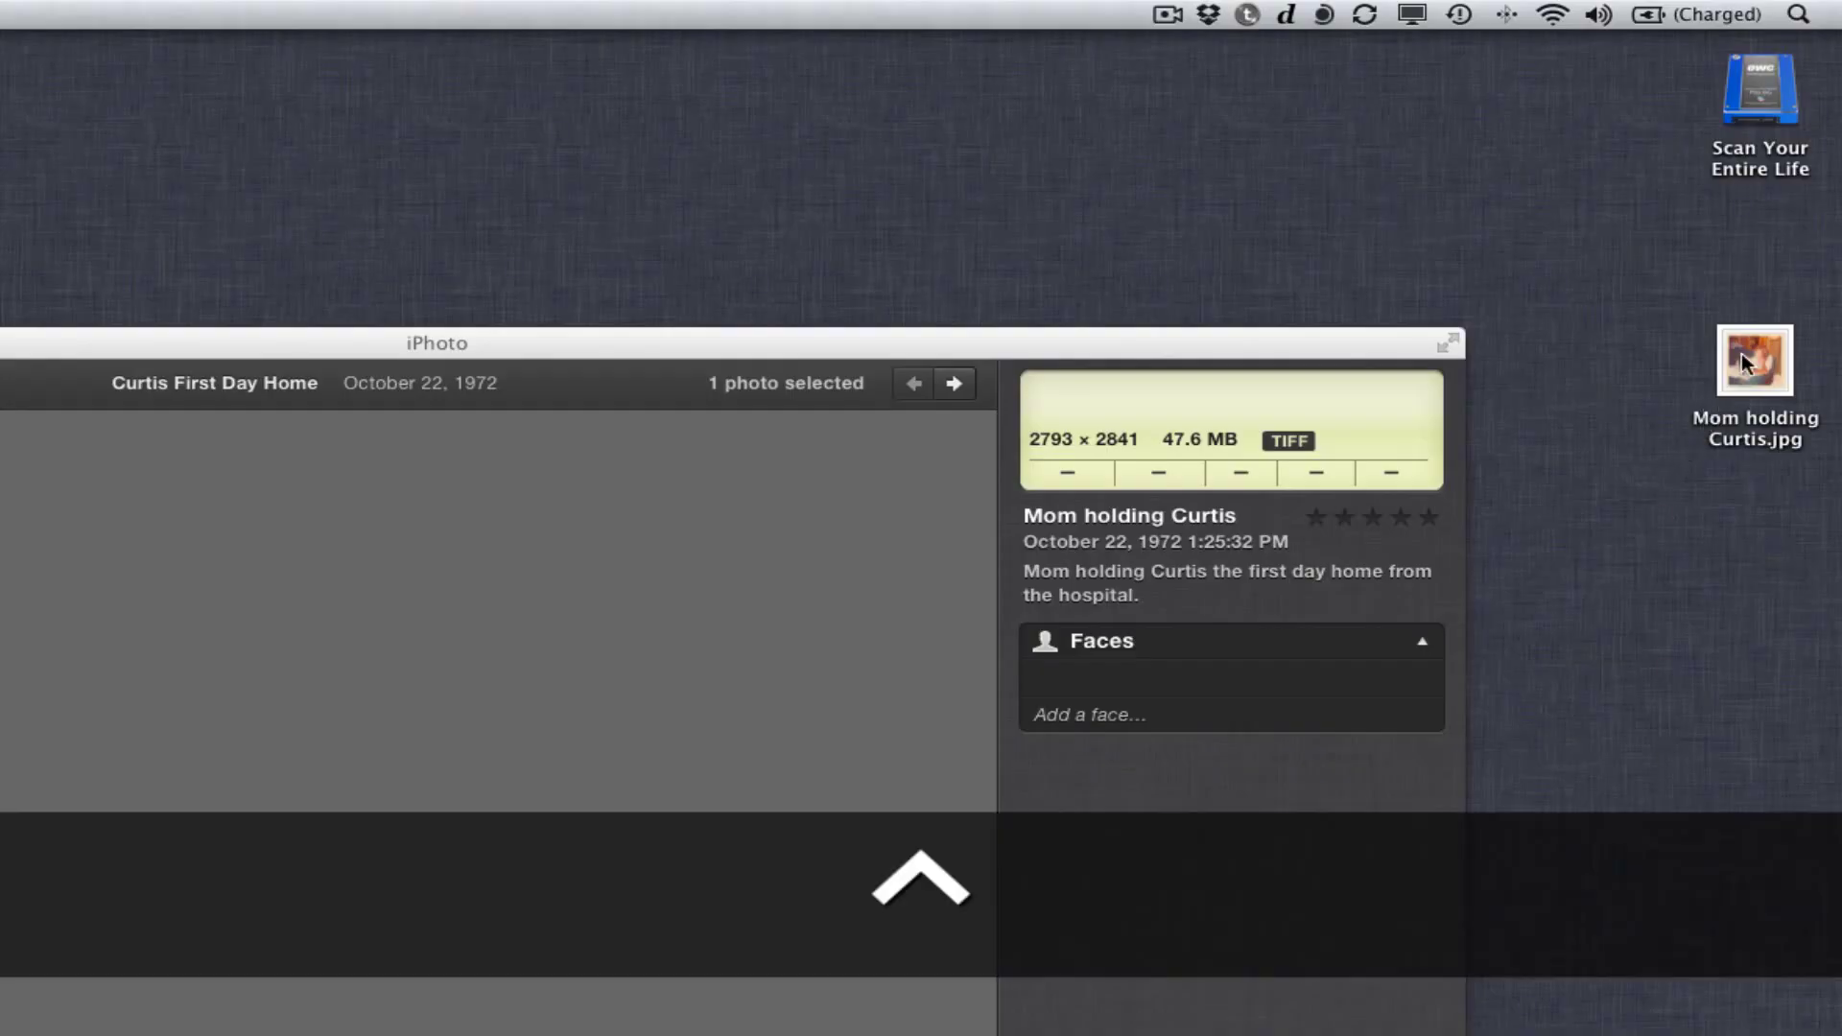
Step: Open the exported JPEG in Preview and show its Inspector
{"action": "left_click", "coordinate": [1741, 362], "text": "ctrl"}
{"action": "mouse_move", "coordinate": [1439, 394]}
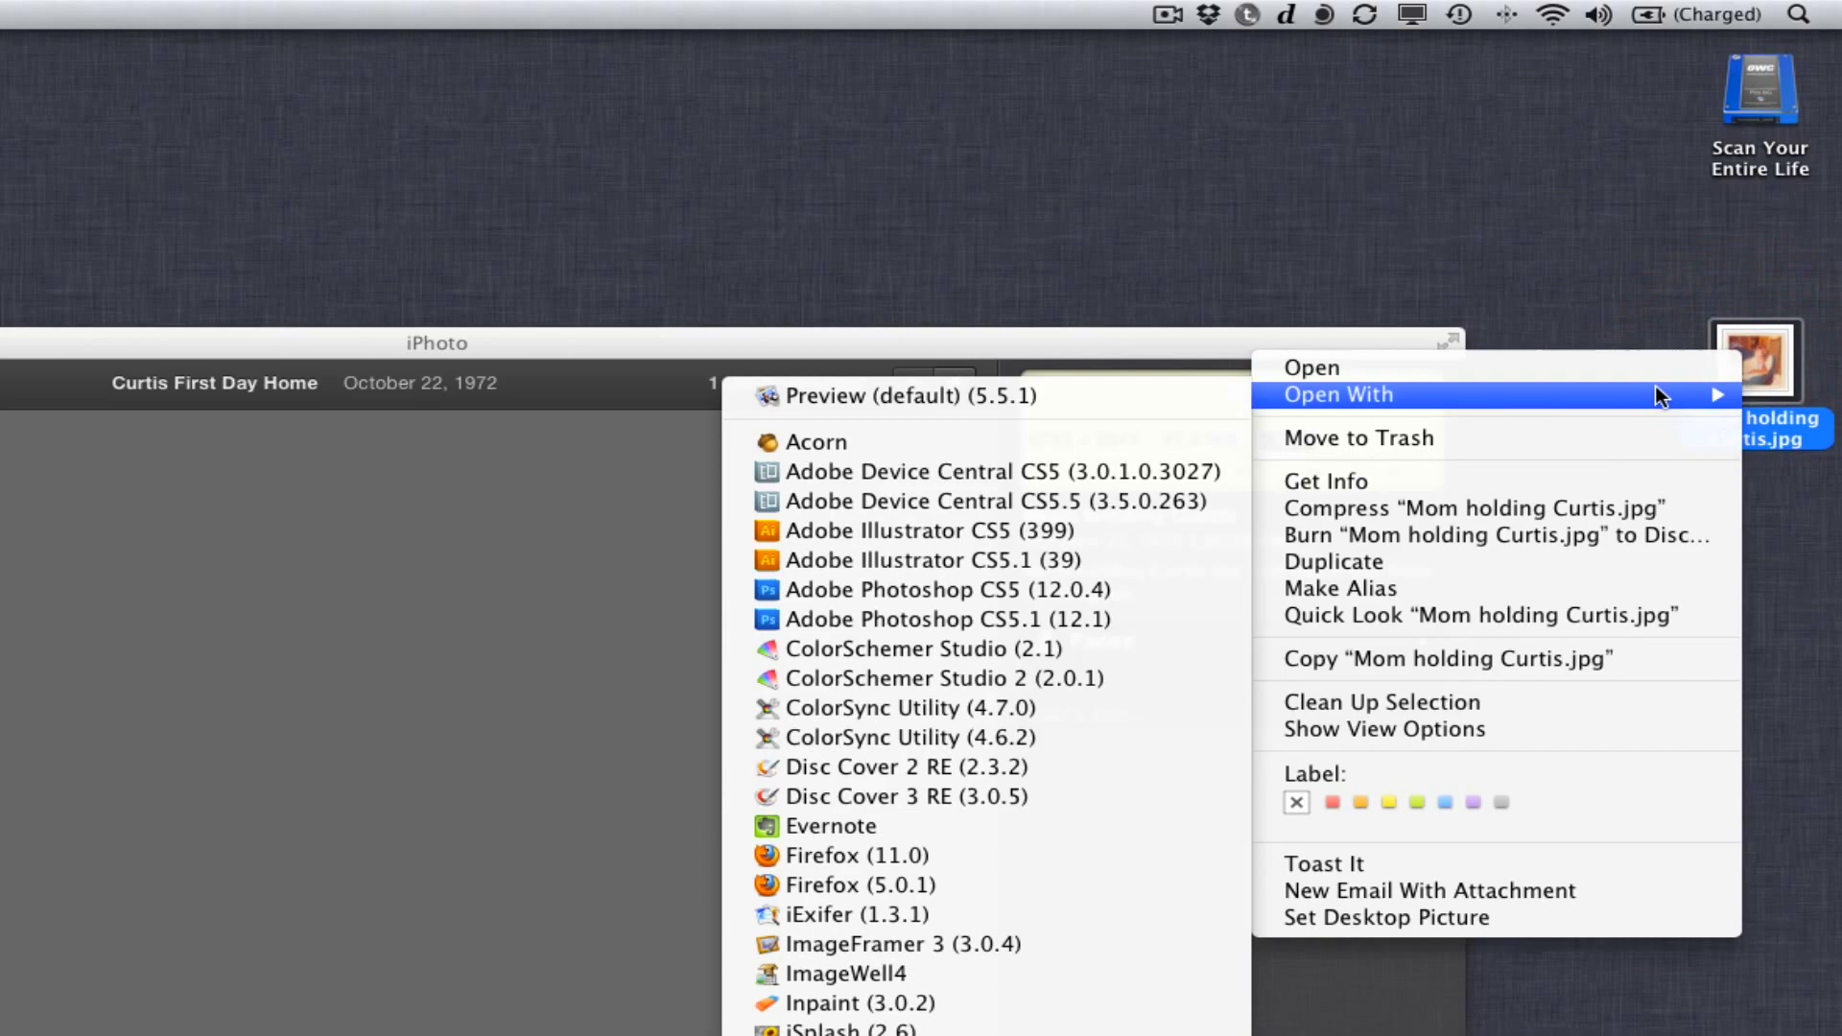
{"action": "left_click", "coordinate": [1141, 397]}
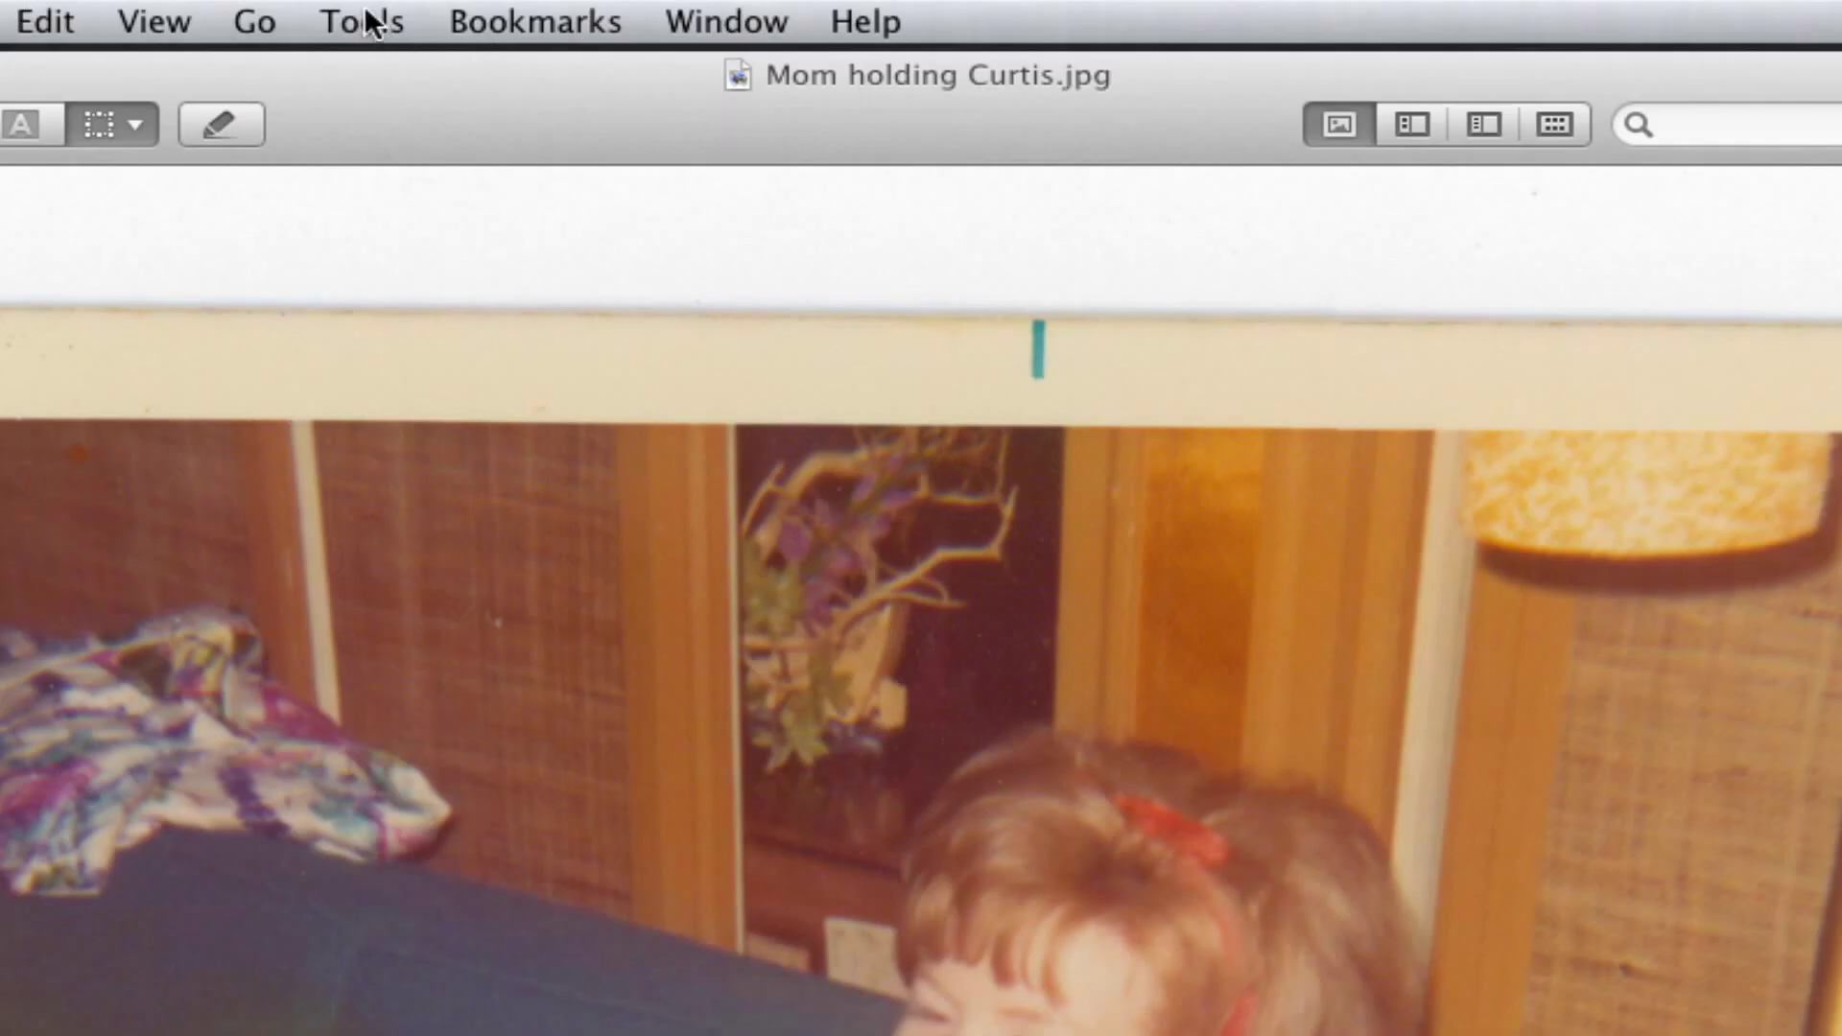
{"action": "left_click", "coordinate": [311, 9]}
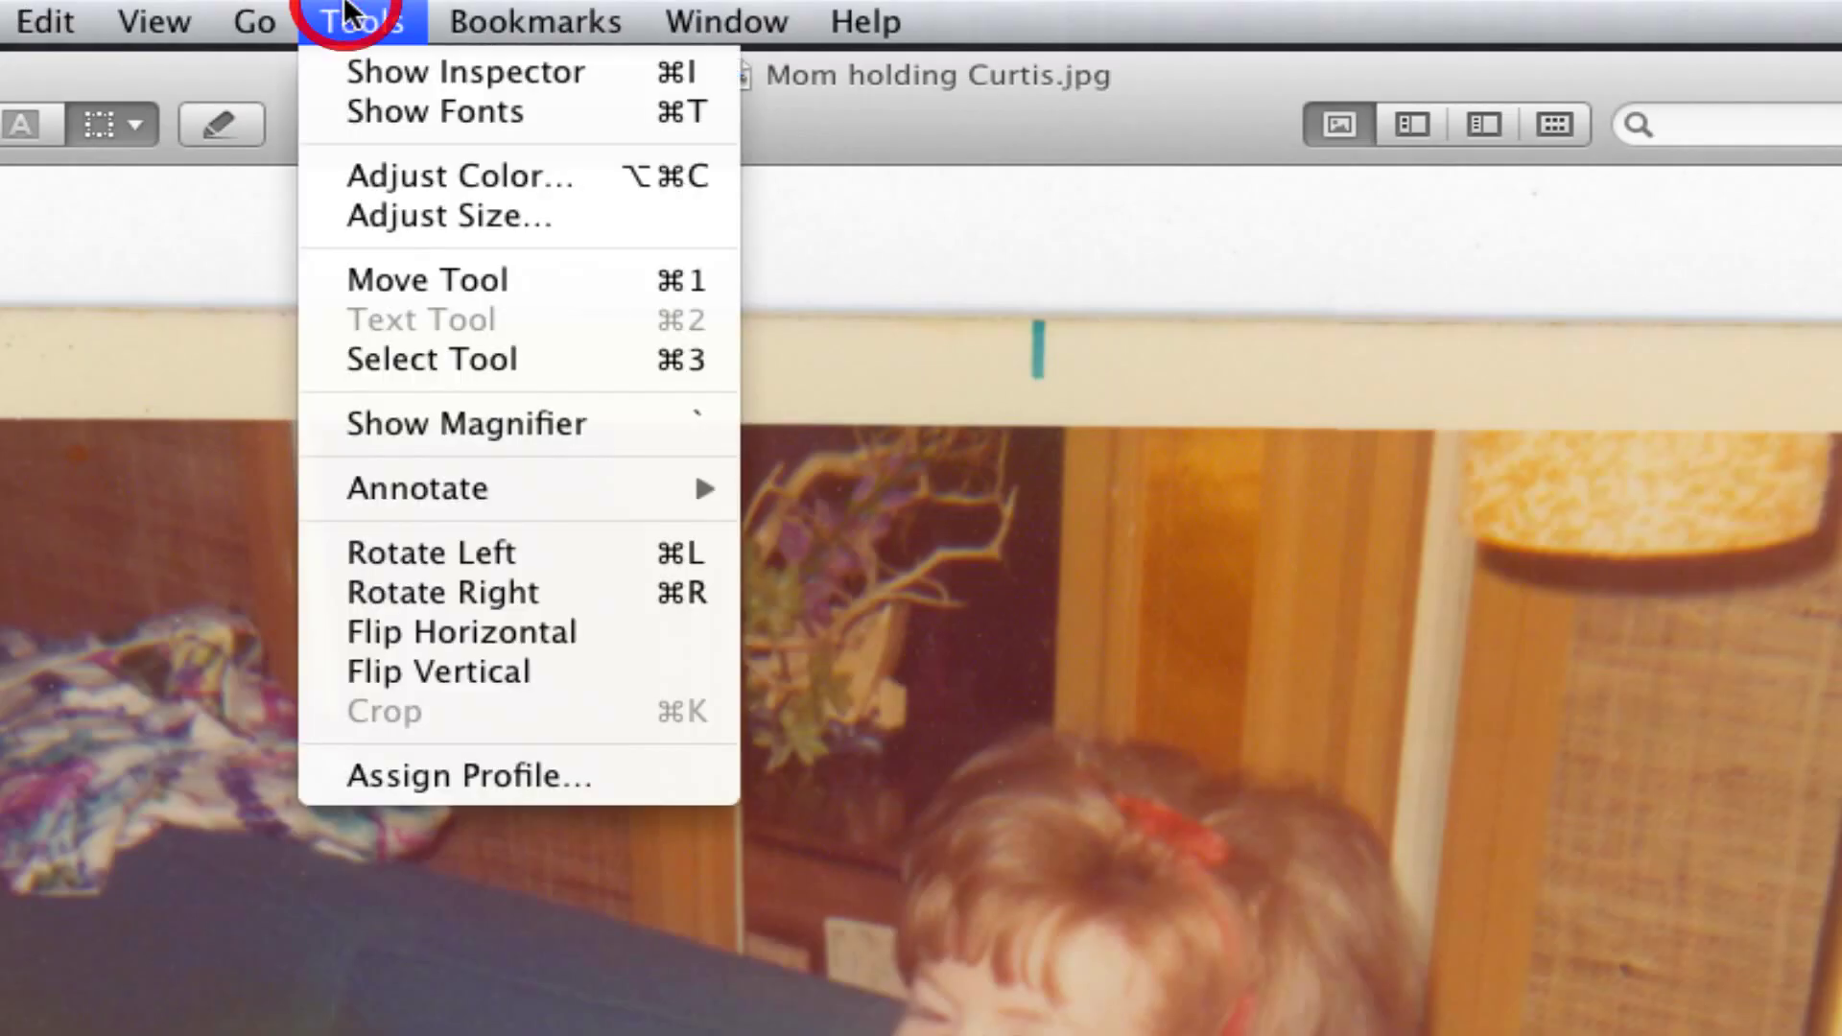
{"action": "left_click", "coordinate": [374, 69]}
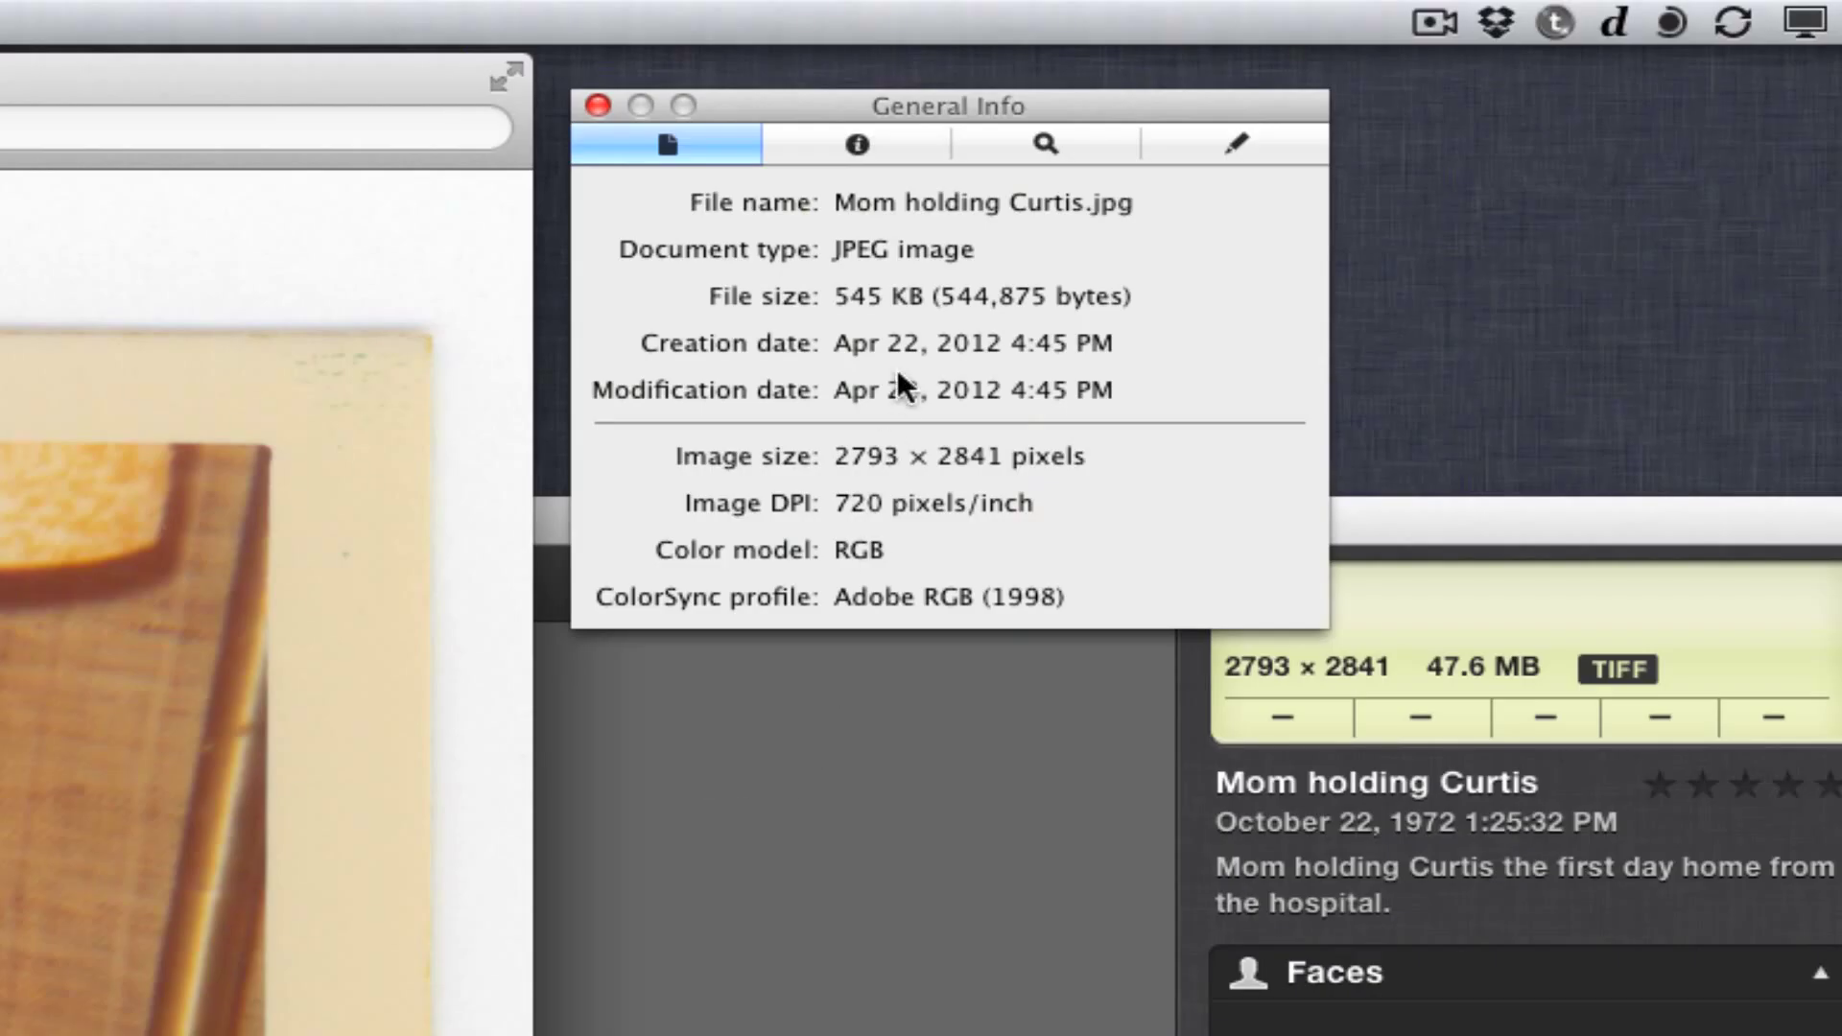
Step: View the More Info IPTC metadata, widening the window to read the full caption
{"action": "left_click", "coordinate": [894, 144]}
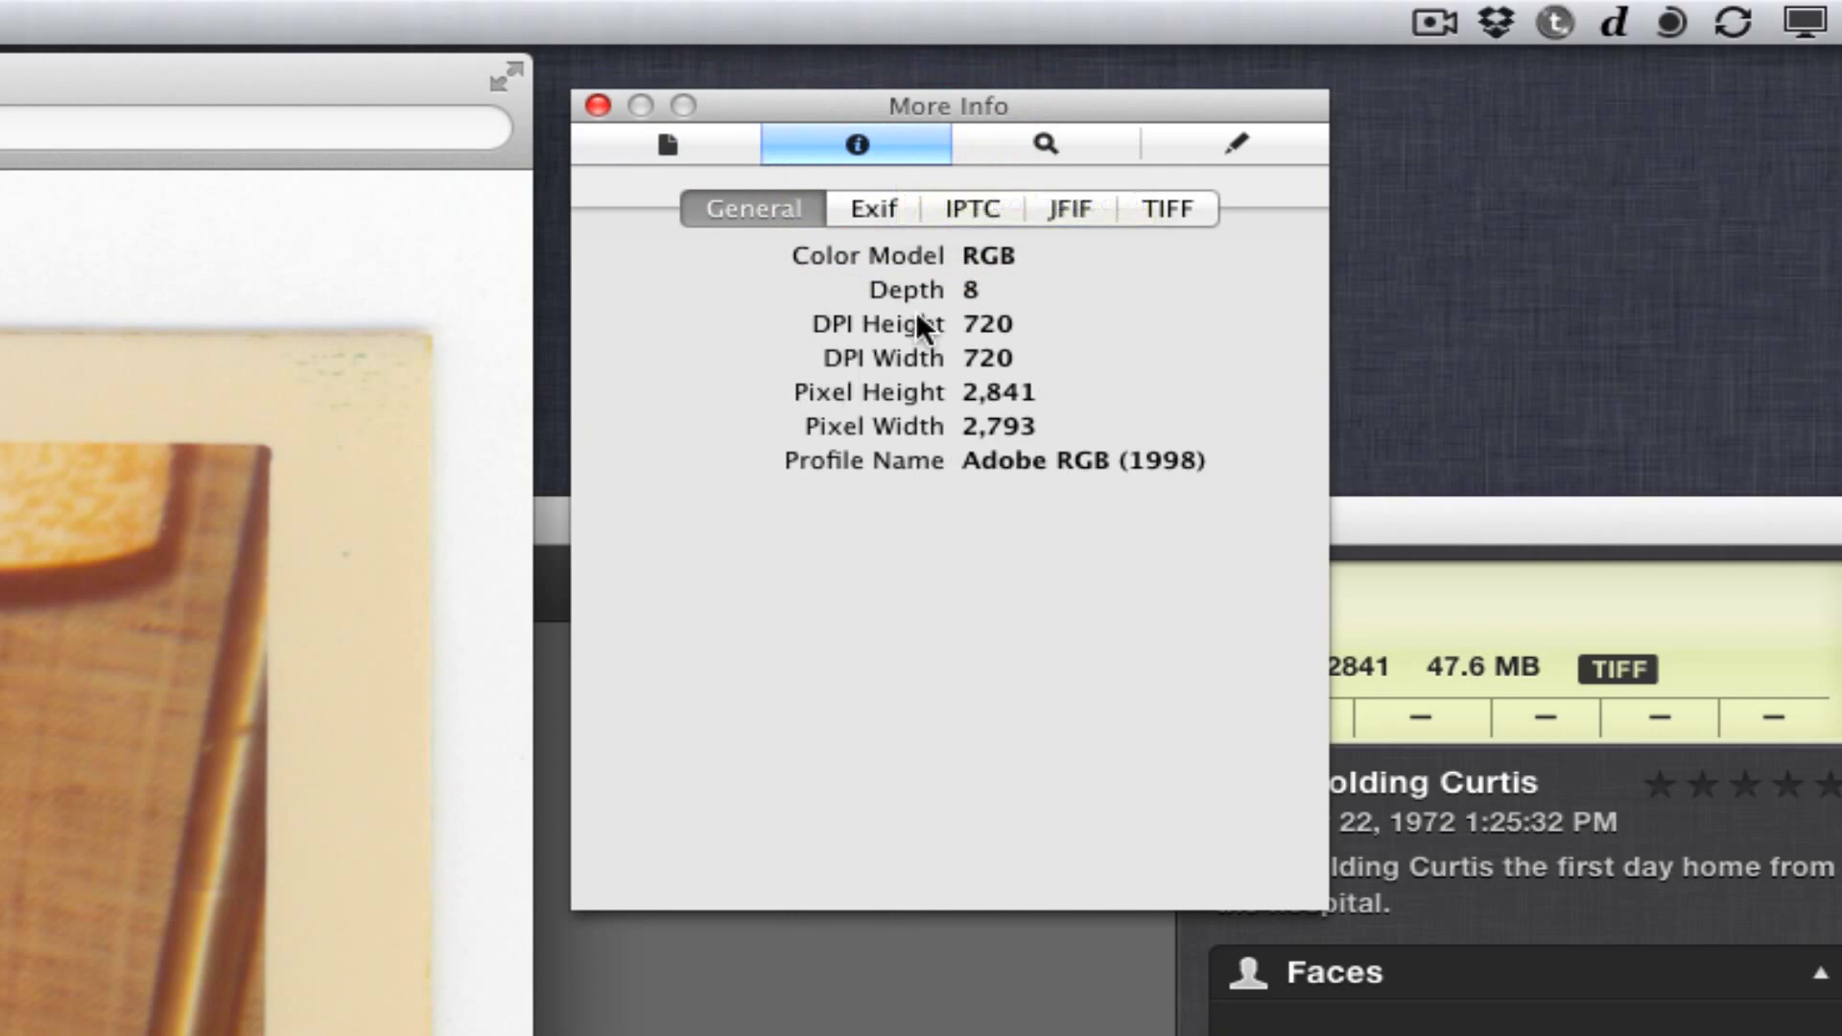
{"action": "left_click", "coordinate": [993, 204]}
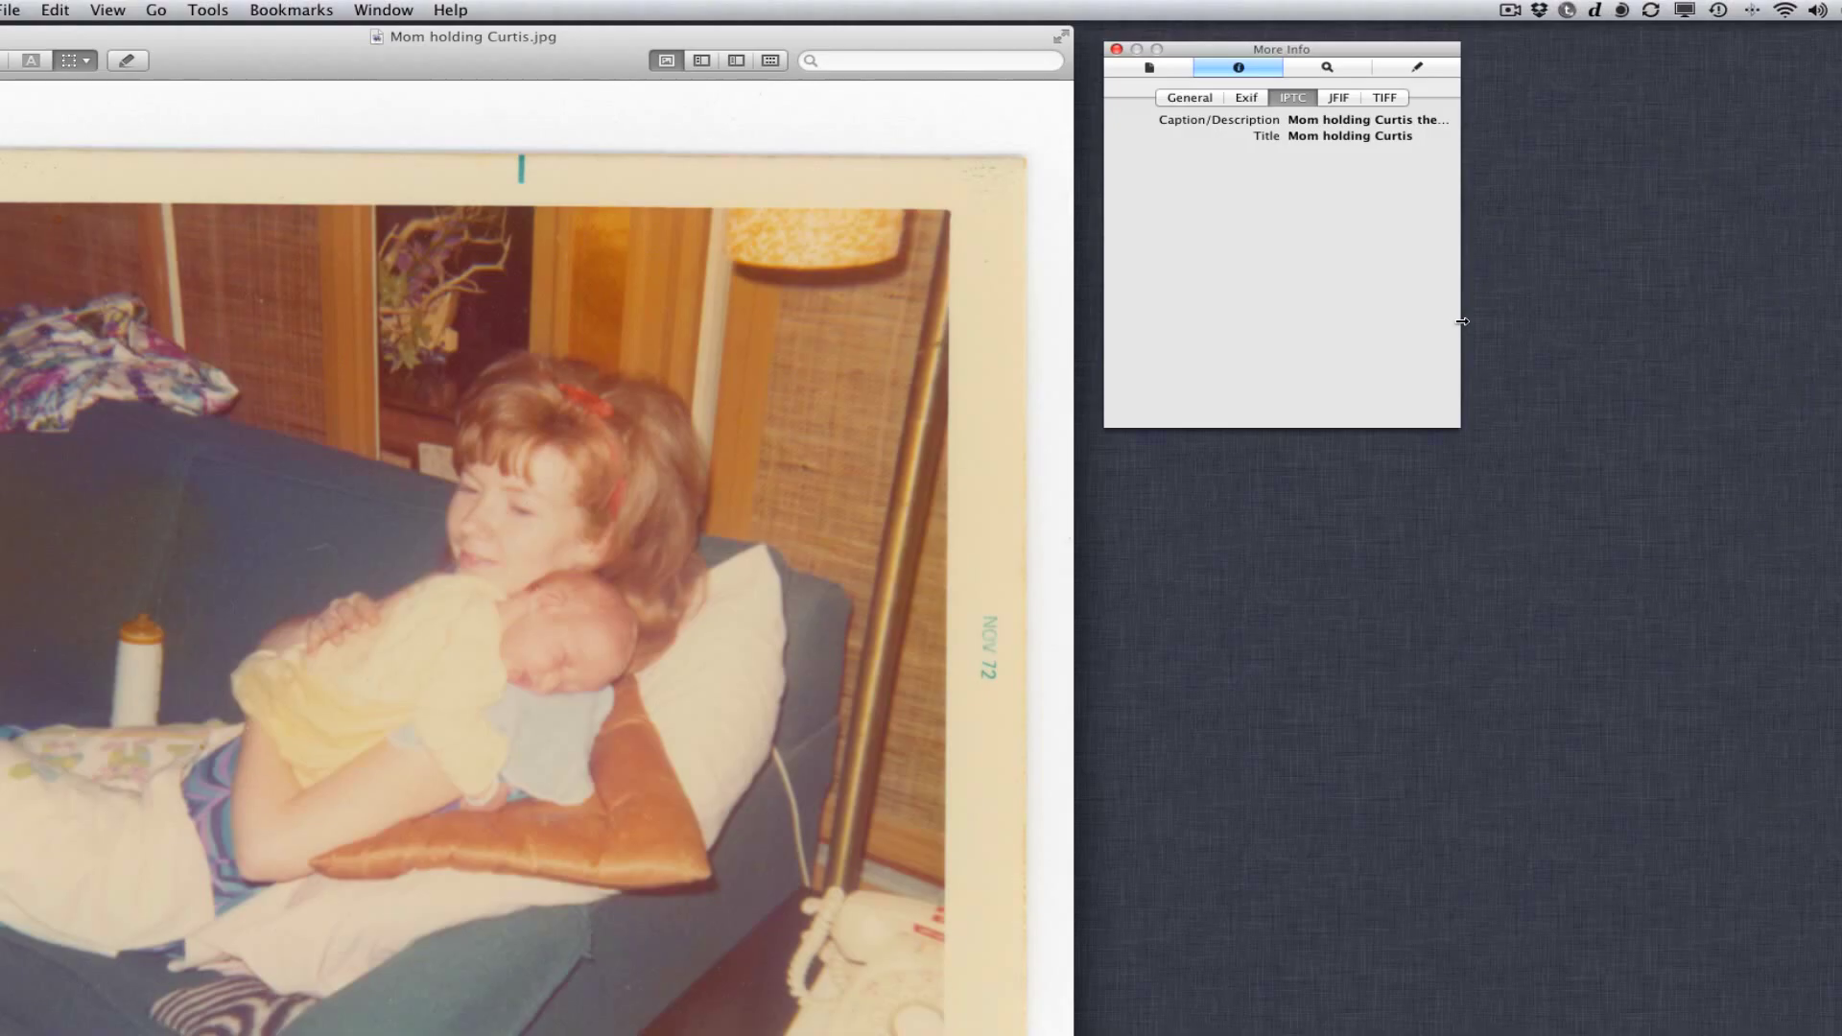
{"action": "left_click_drag", "start_coordinate": [1459, 318], "coordinate": [1717, 317]}
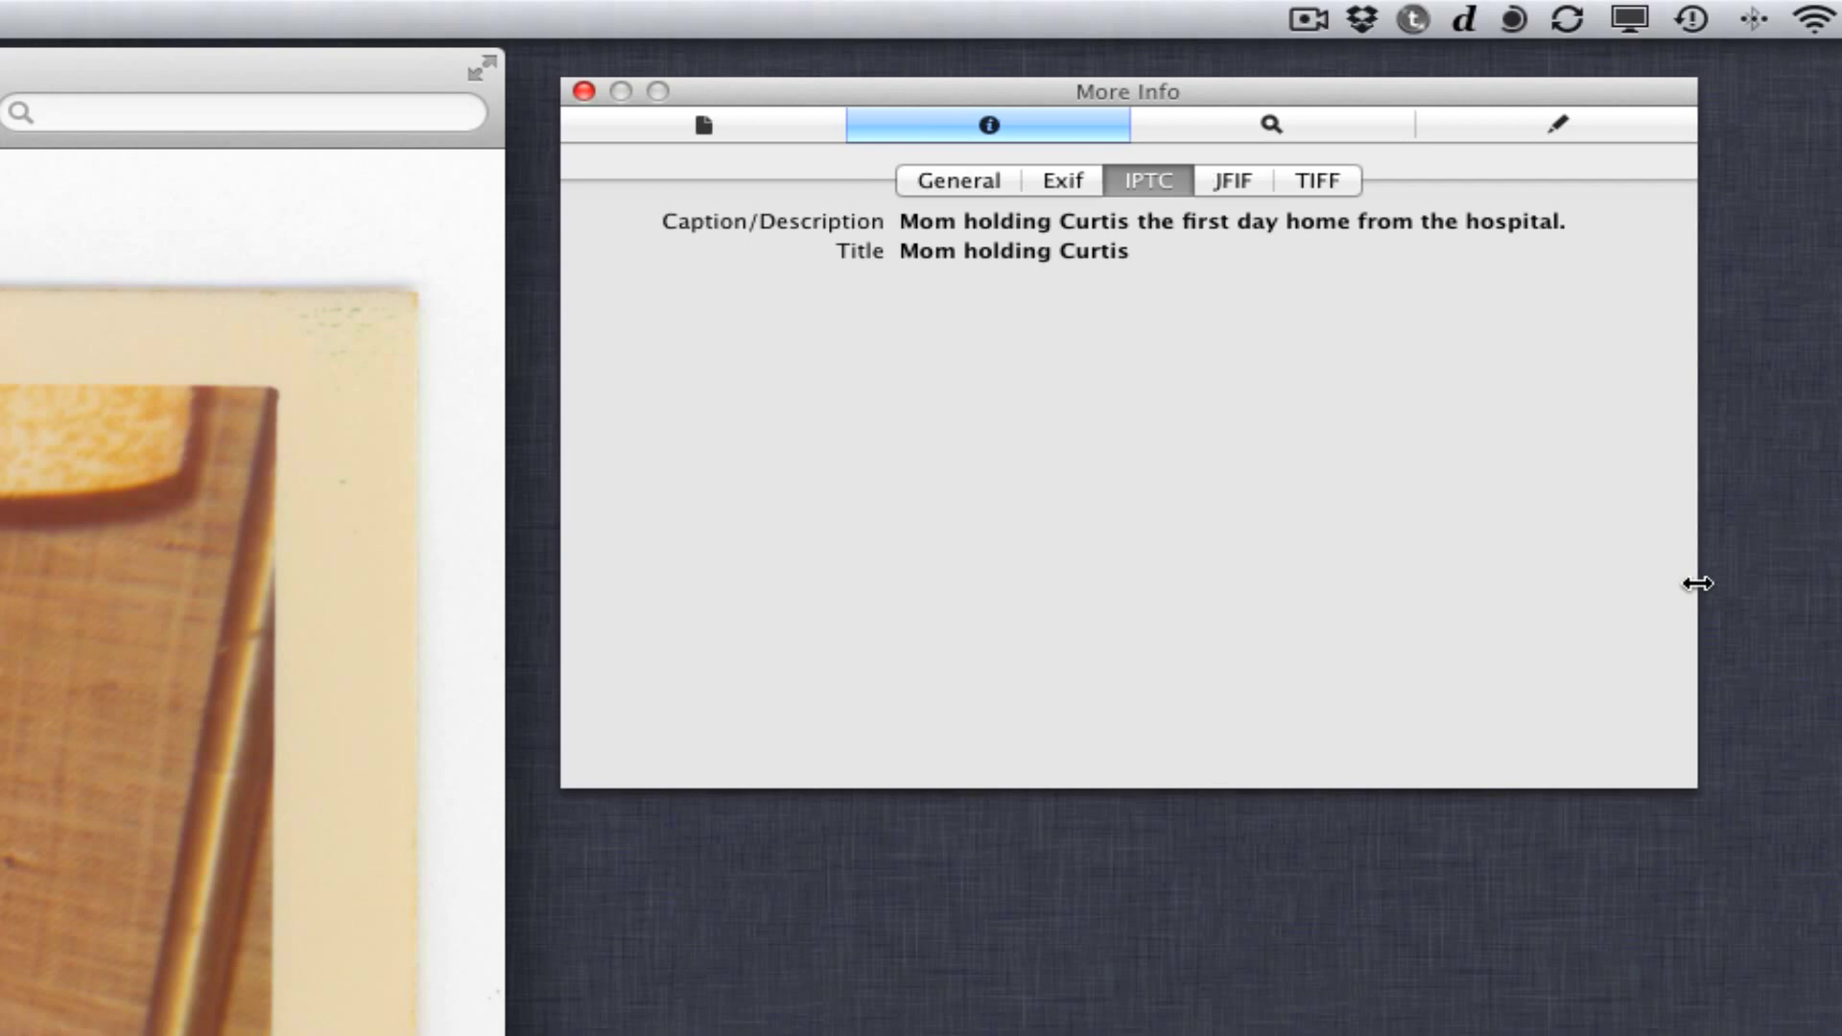
{"action": "left_click_drag", "start_coordinate": [1687, 583], "coordinate": [1704, 582]}
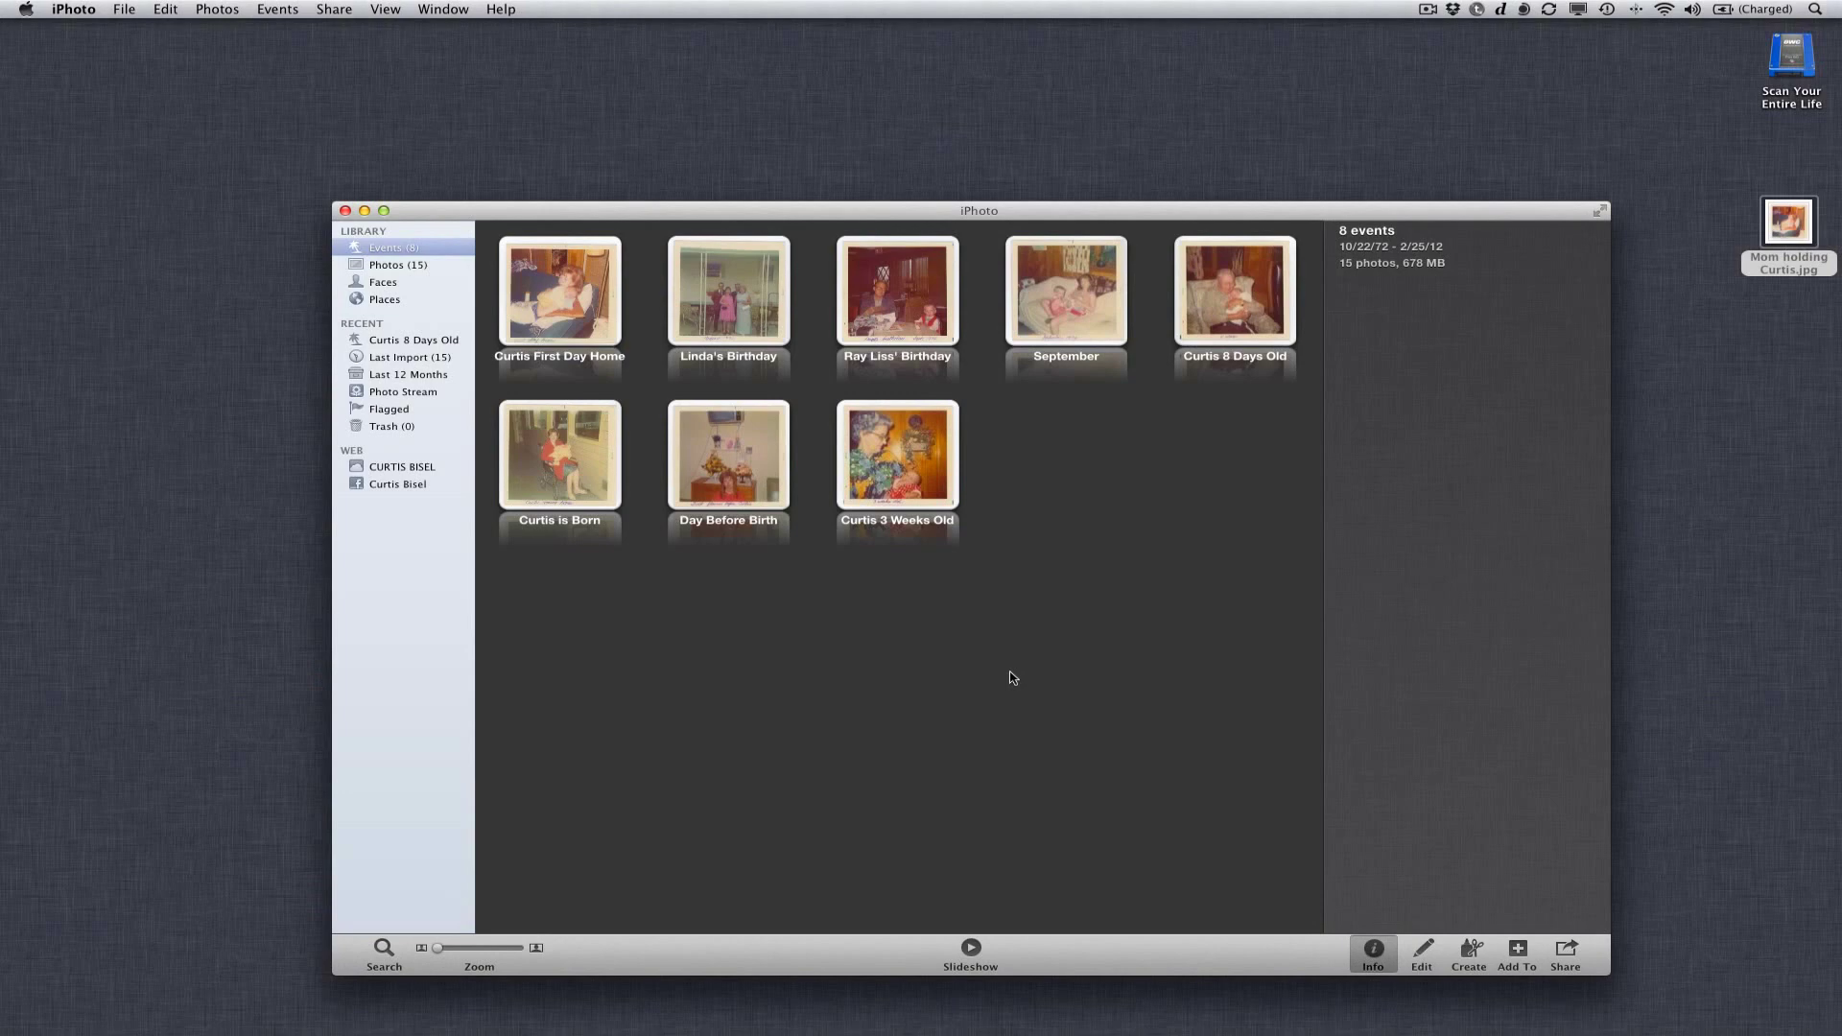
Step: Open the Curtis 8 Days Old event and select all four of its photos
{"action": "left_click", "coordinate": [1256, 308]}
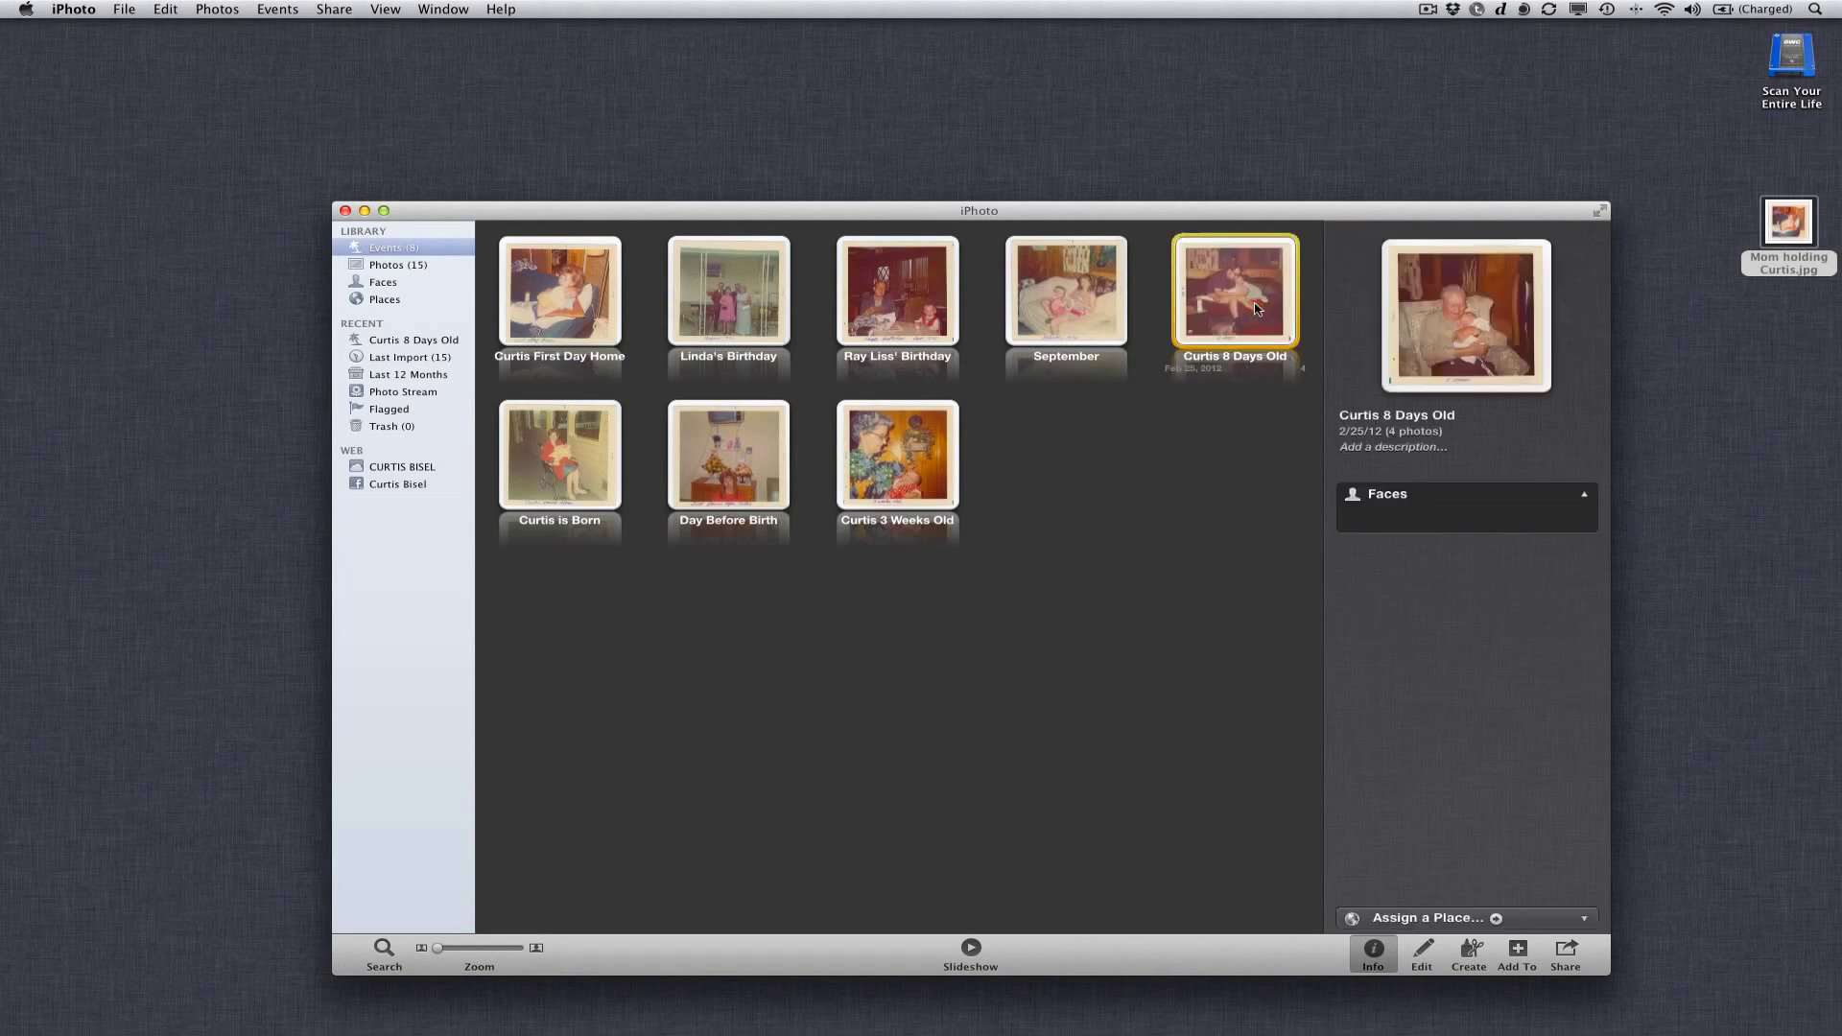
{"action": "double_click", "coordinate": [1255, 308]}
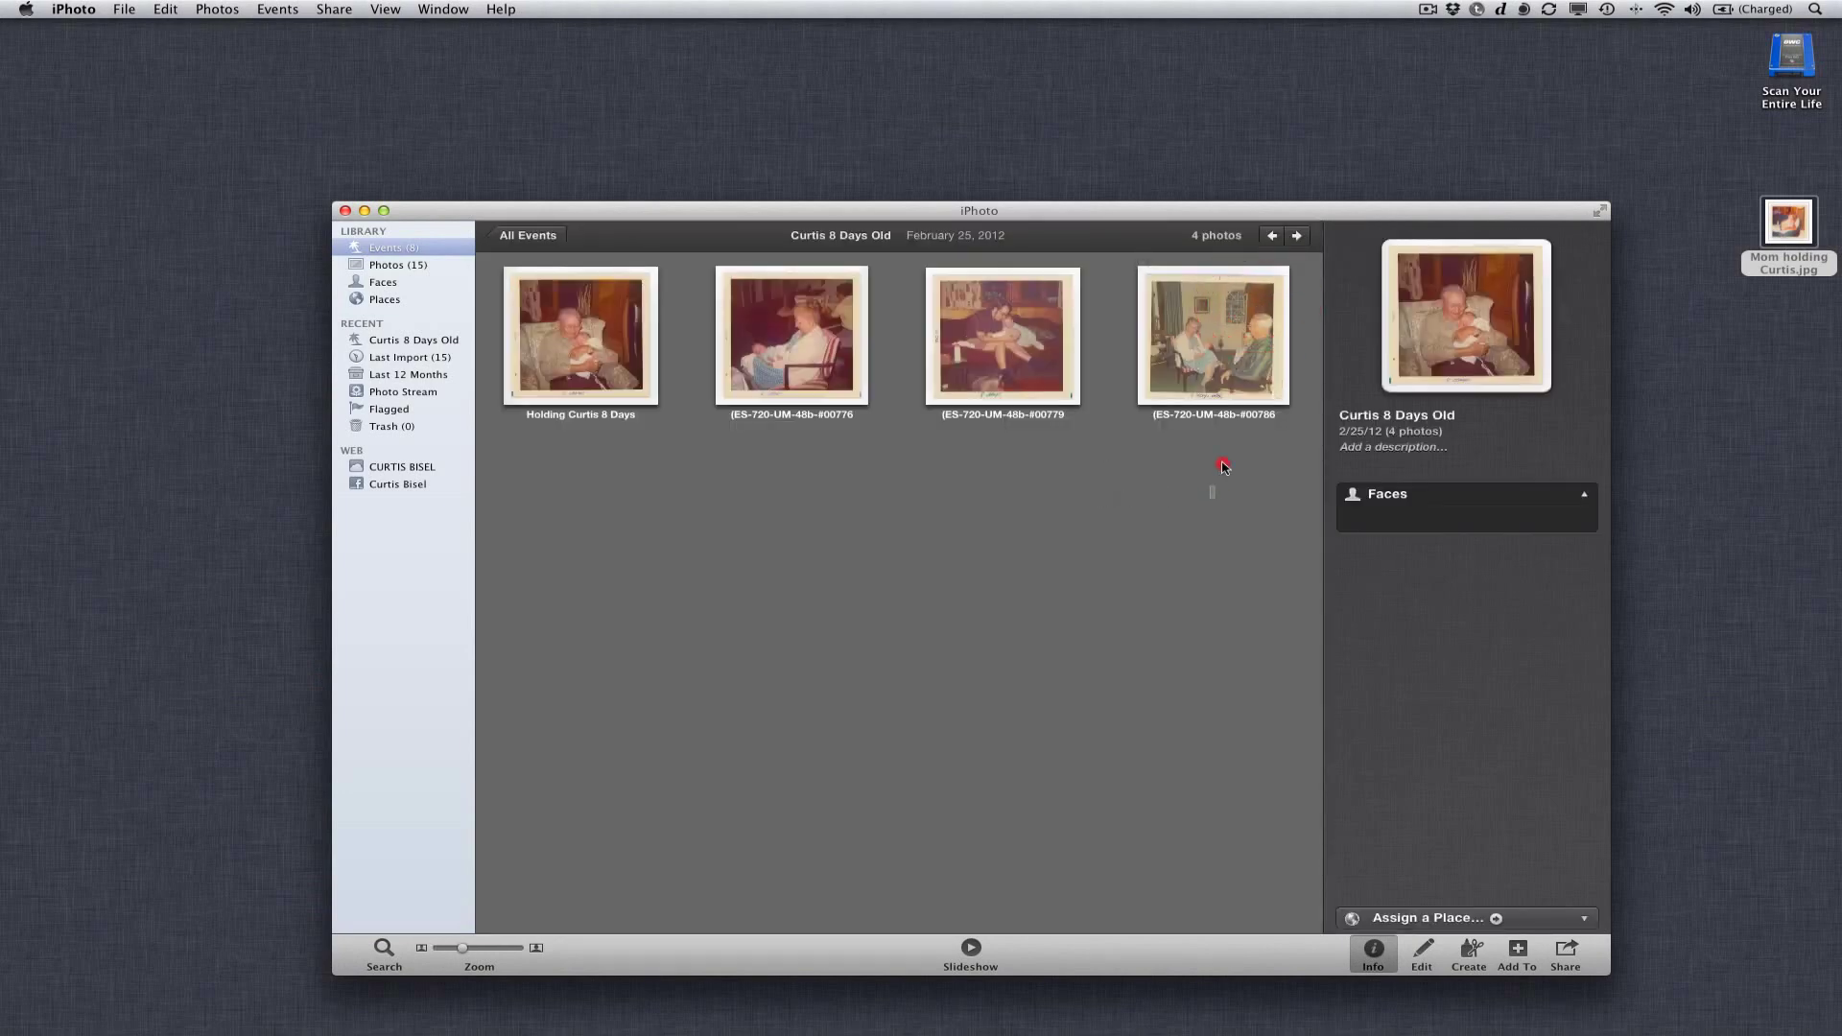
{"action": "left_click_drag", "start_coordinate": [1218, 485], "coordinate": [596, 351]}
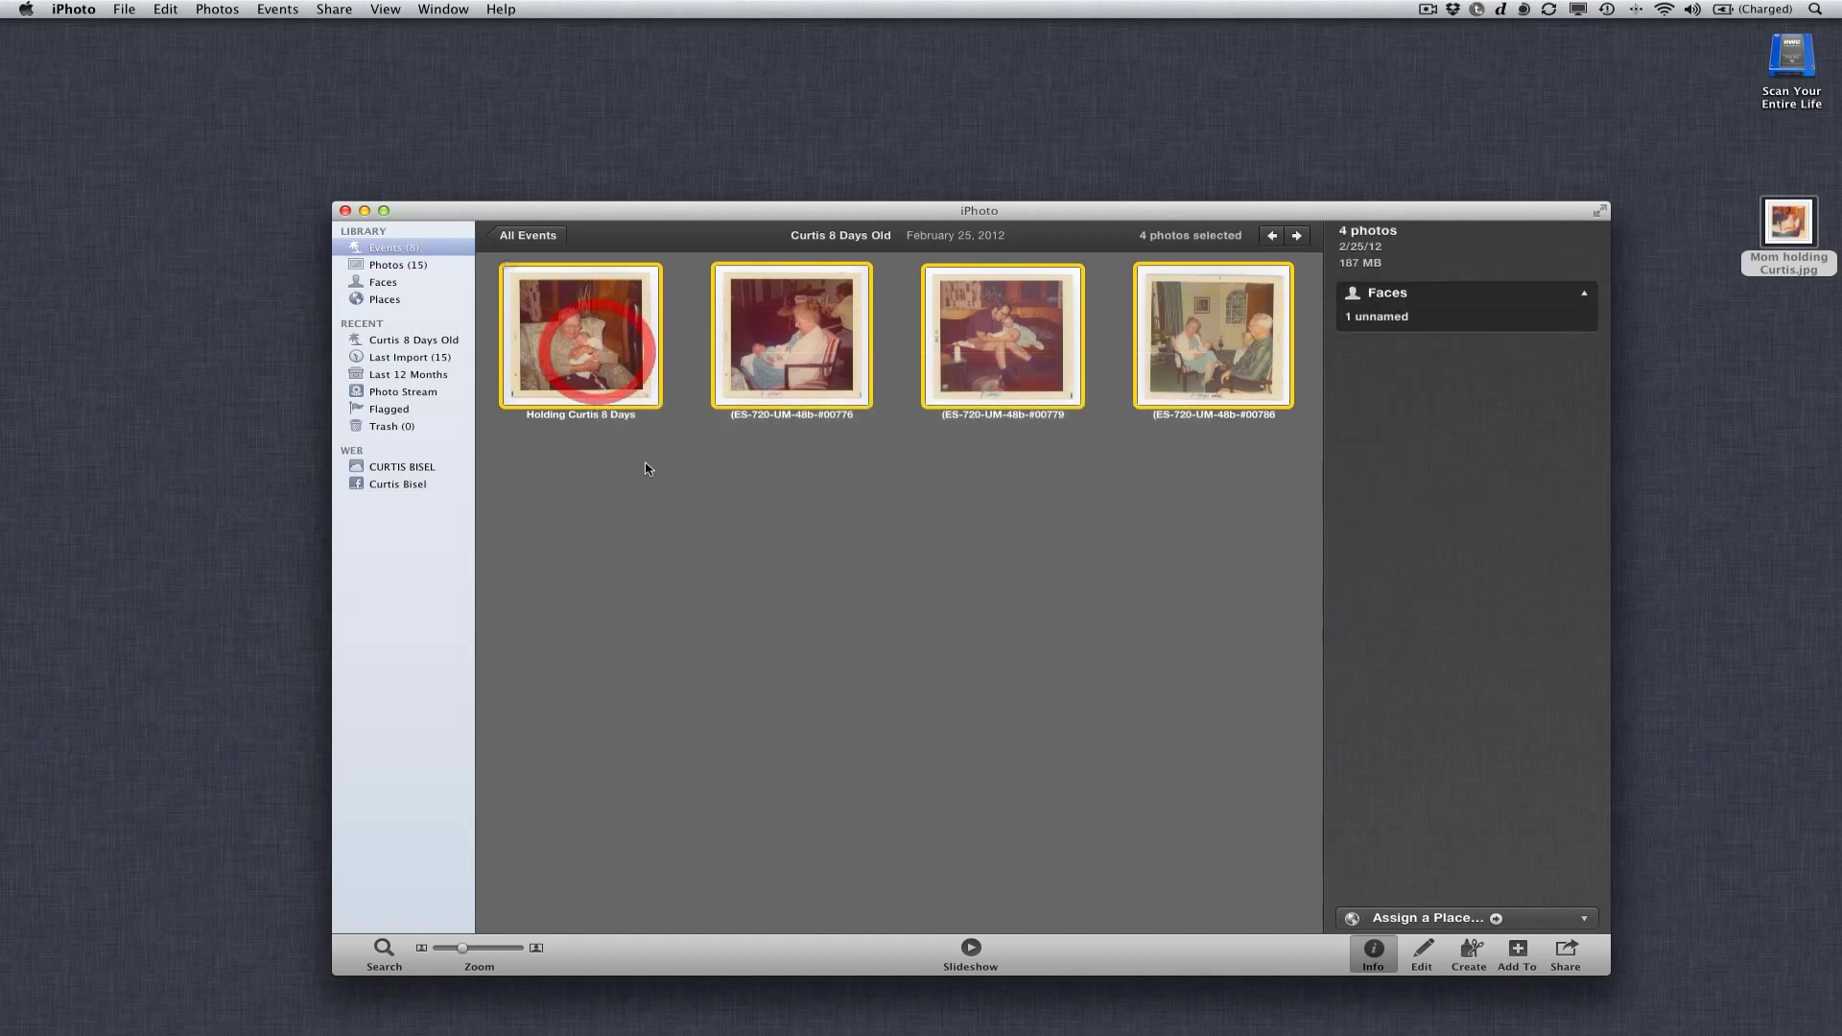
{"action": "left_click", "coordinate": [646, 469]}
{"action": "left_click", "coordinate": [588, 362]}
{"action": "left_click", "coordinate": [796, 355], "text": "super"}
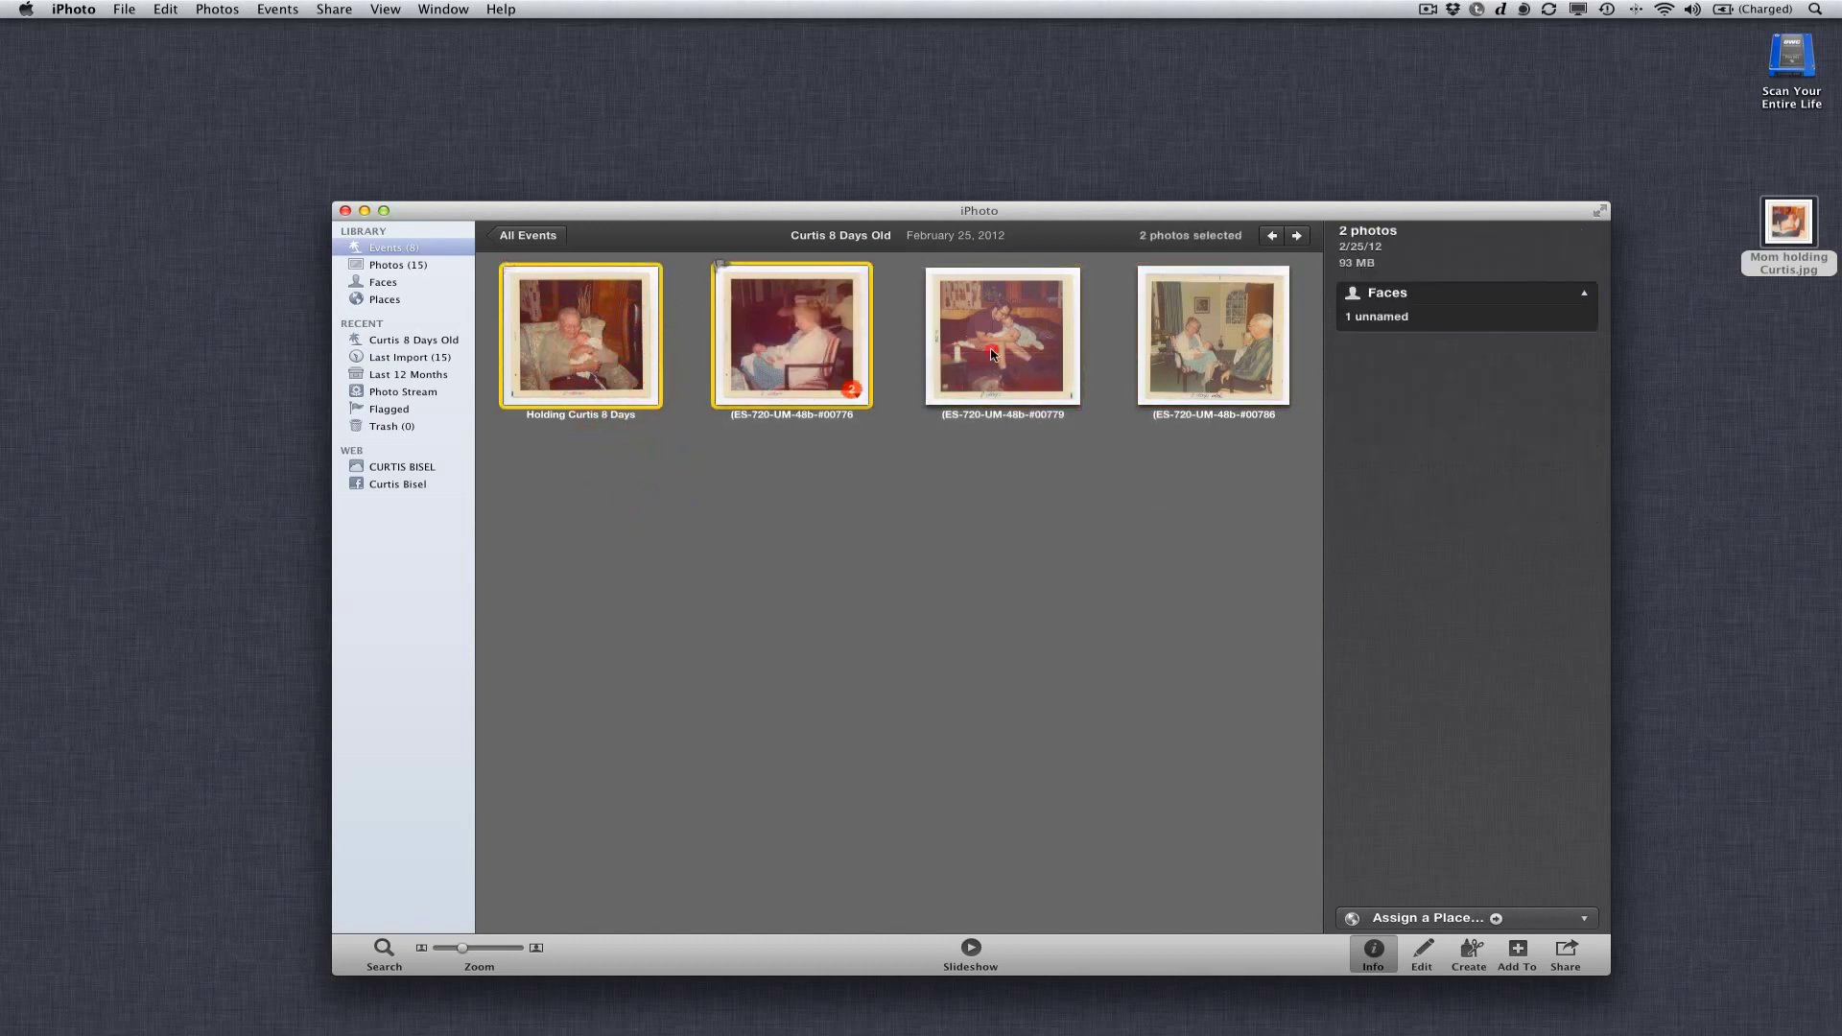
{"action": "left_click", "coordinate": [992, 355], "text": "super"}
{"action": "left_click", "coordinate": [1250, 341], "text": "super"}
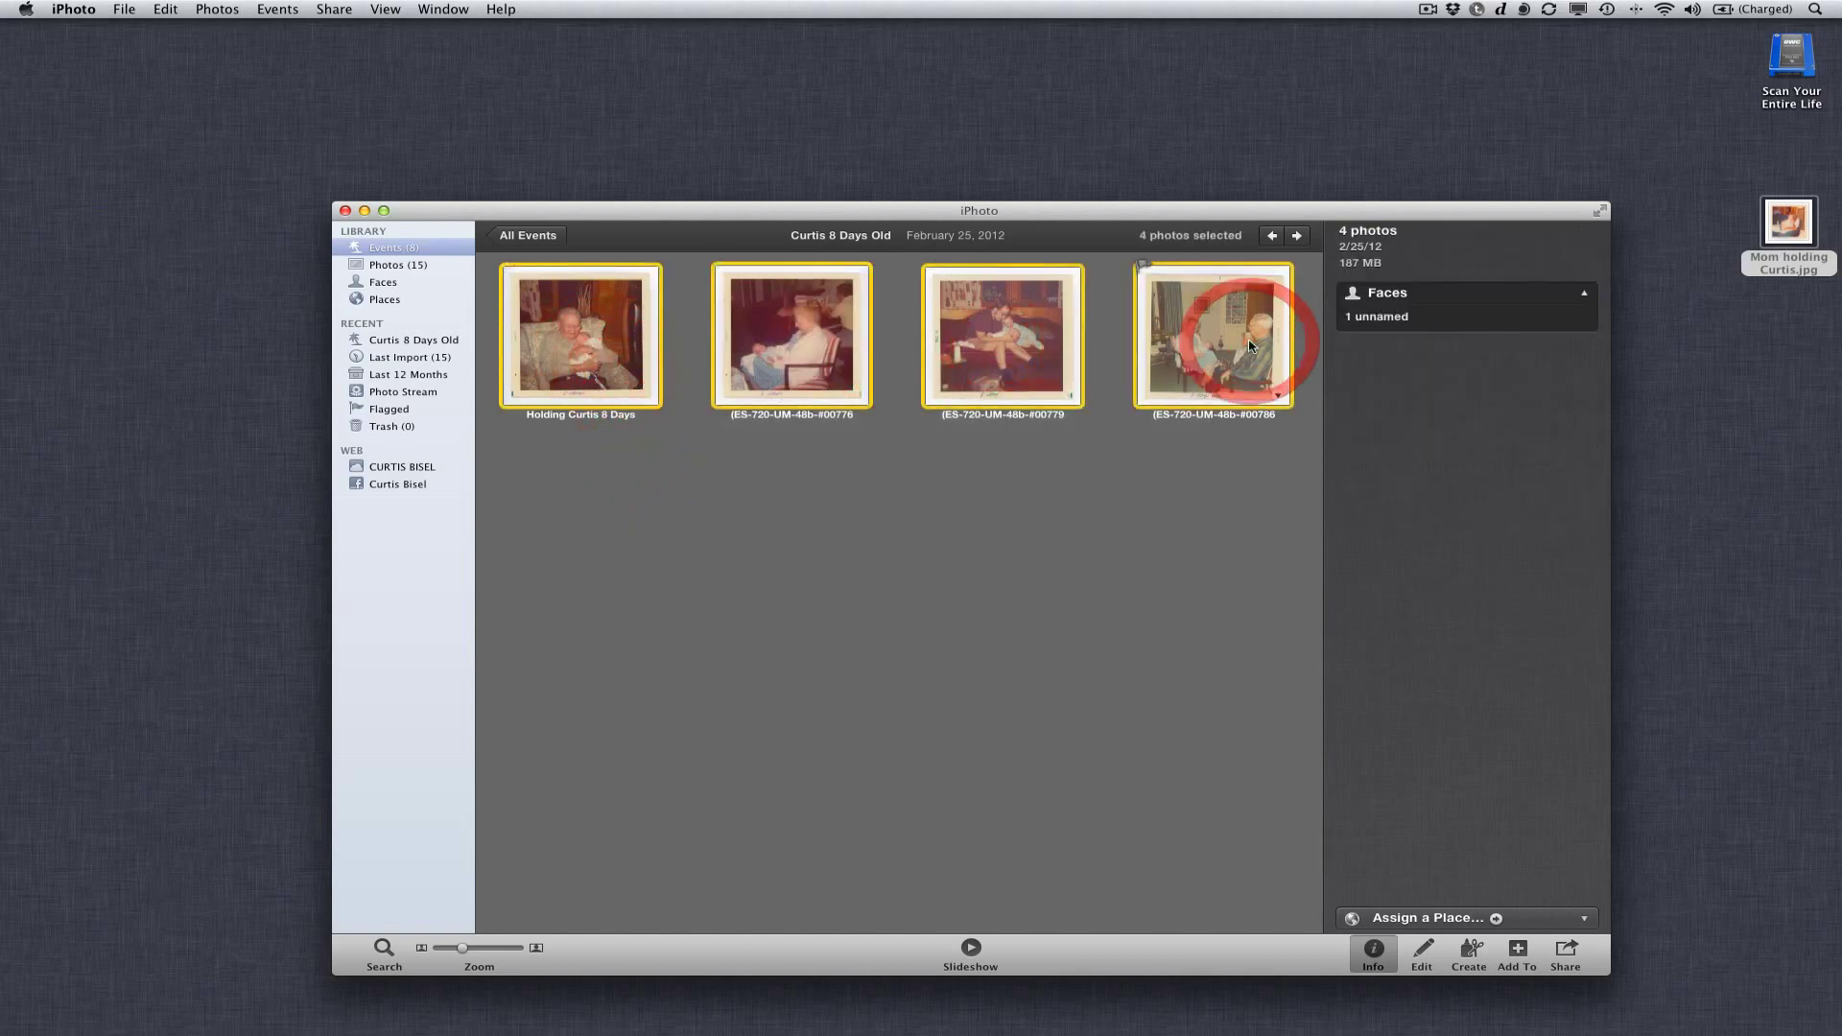
Step: Export the four photos as full-size JPEGs with titles and keywords
{"action": "left_click", "coordinate": [134, 11]}
{"action": "left_click", "coordinate": [171, 202]}
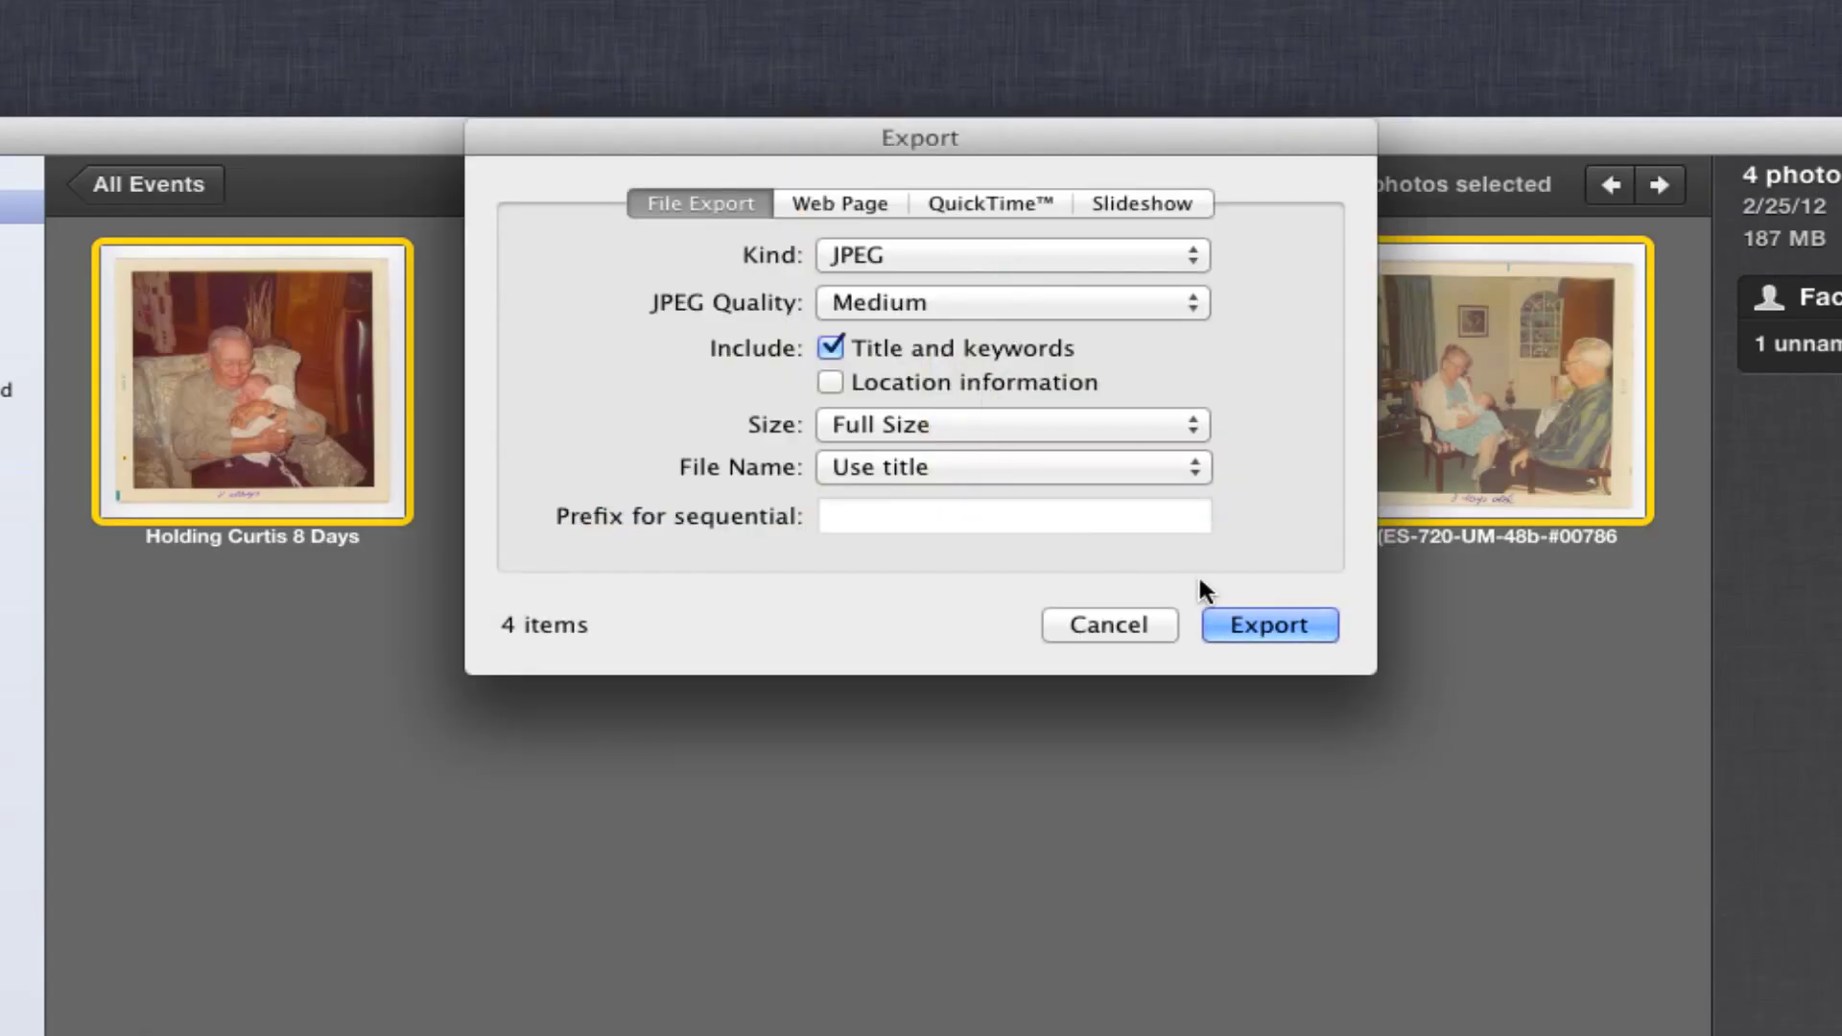
{"action": "left_click", "coordinate": [1252, 626]}
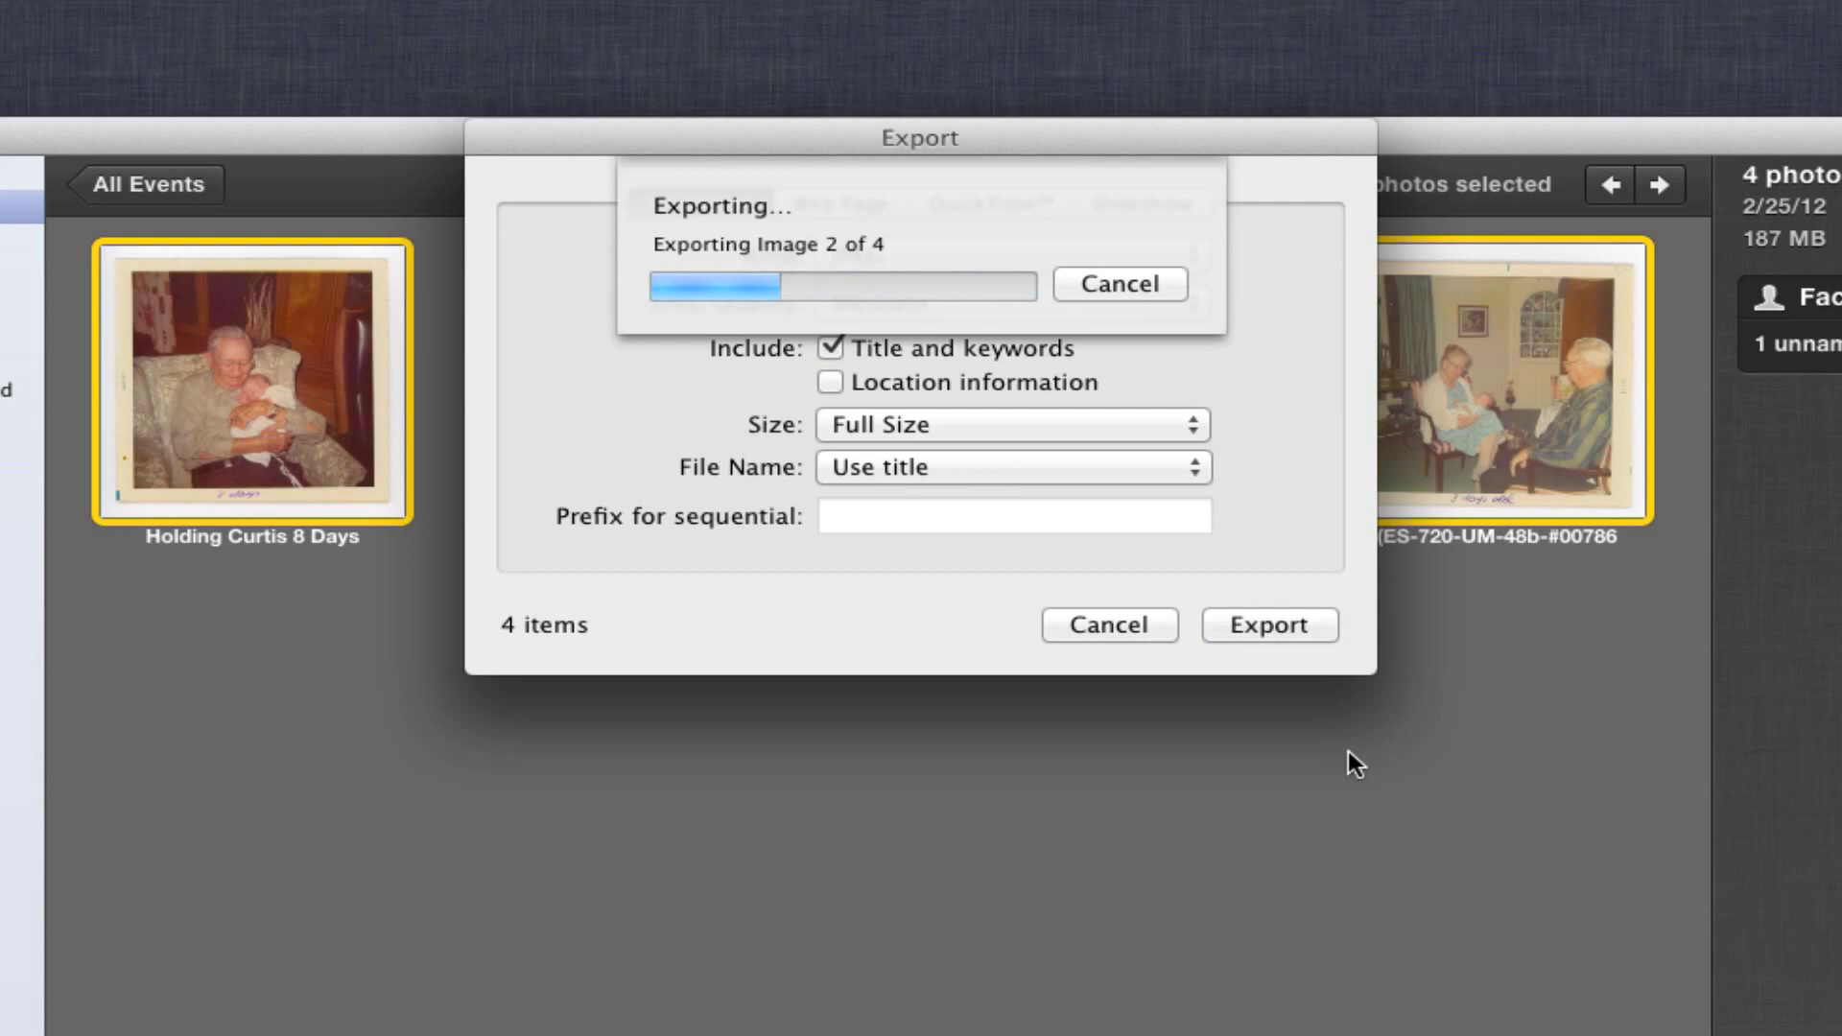